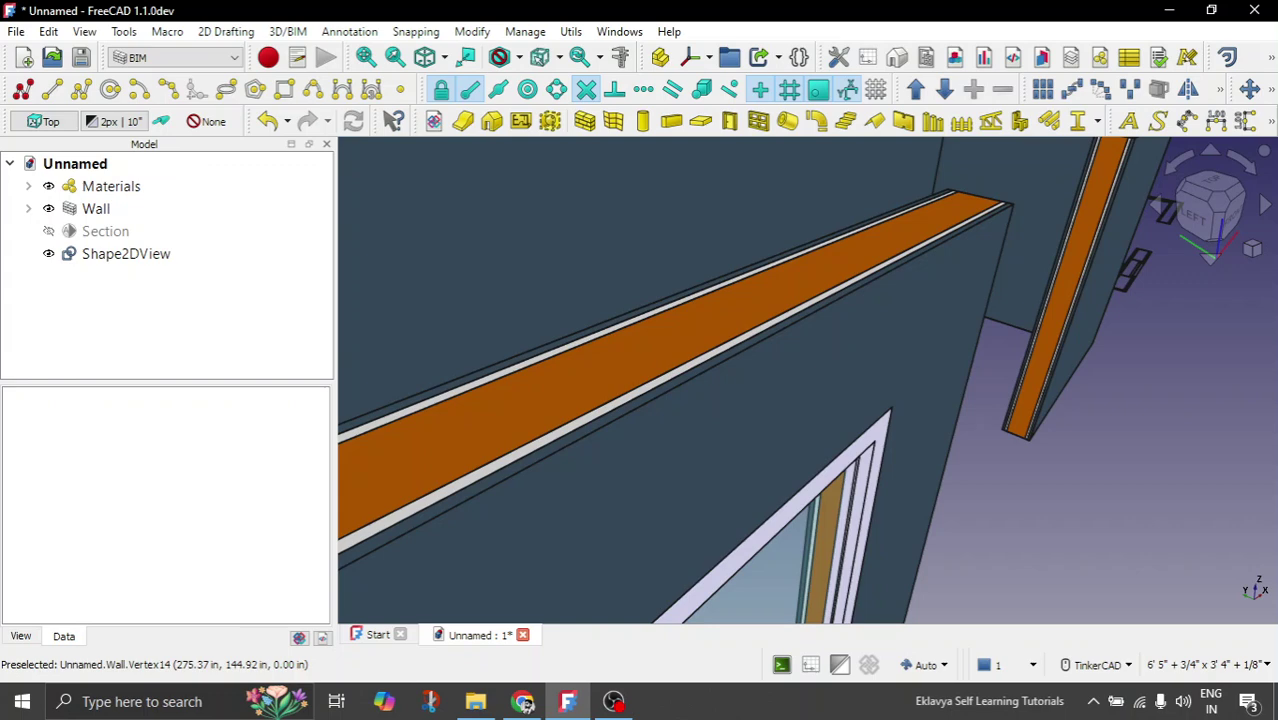
Step: Examine the material layers along the top edge of the multilayer wall above the window
scroll(735, 354, "down", 4)
right_click_drag(905, 477, 830, 470)
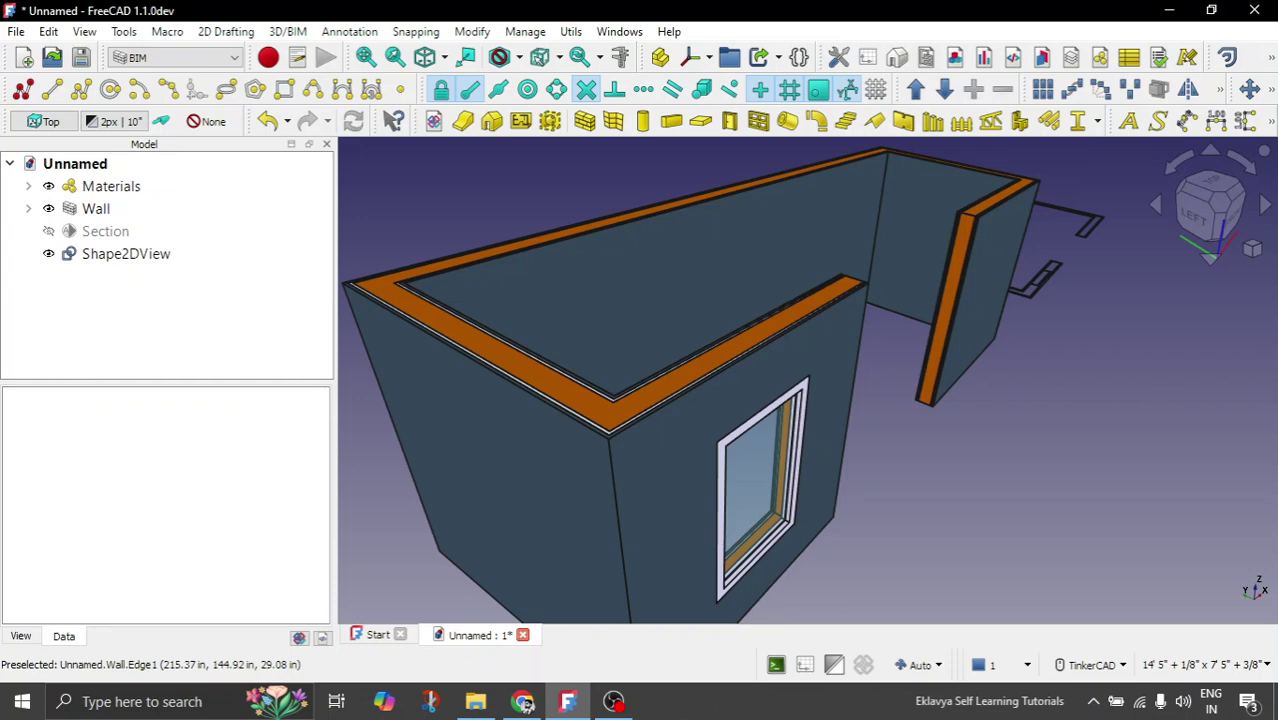
mouse_move(903, 442)
right_mouse_down()
mouse_move(927, 478)
mouse_move(924, 449)
right_mouse_up()
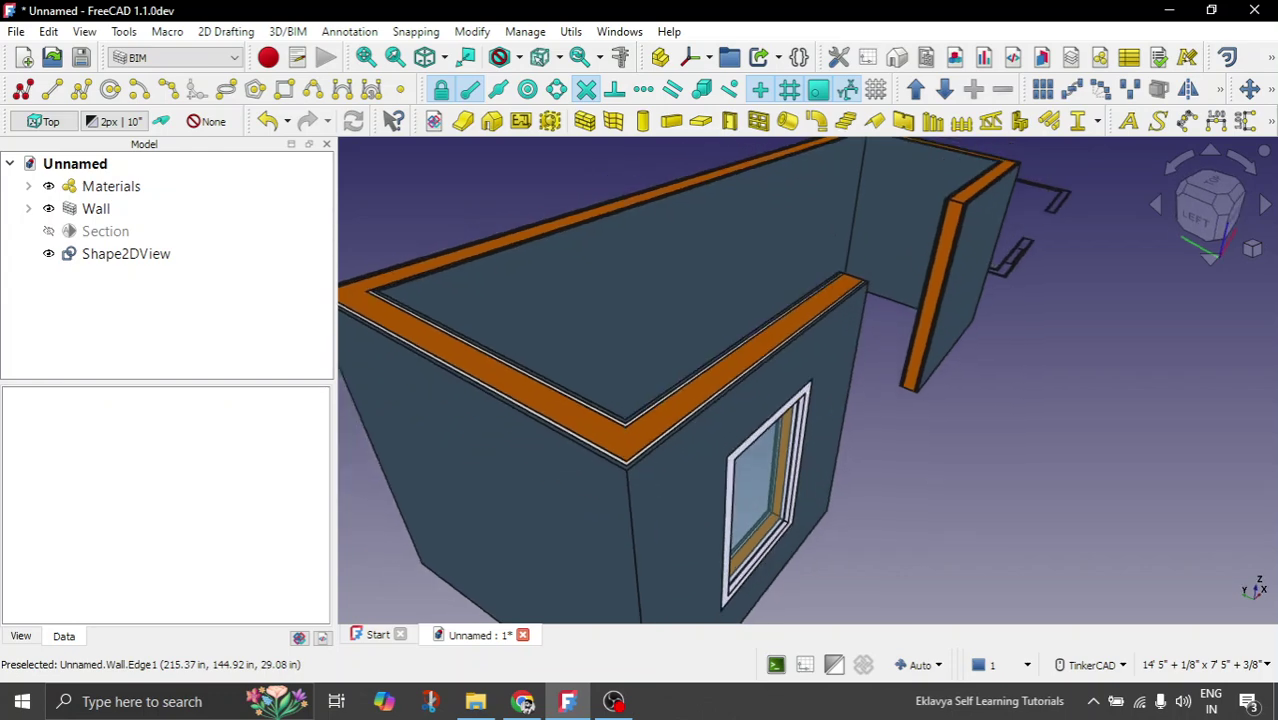
scroll(824, 345, "up", 5)
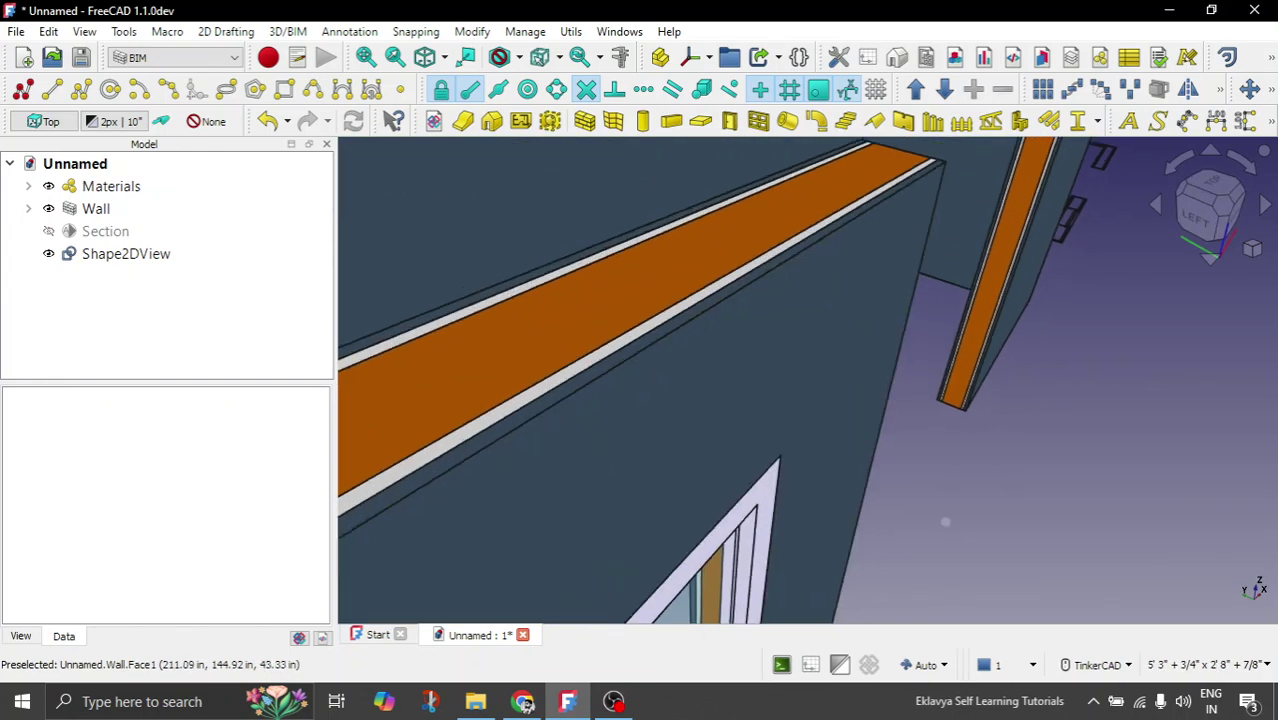
right_click_drag(945, 522, 967, 549)
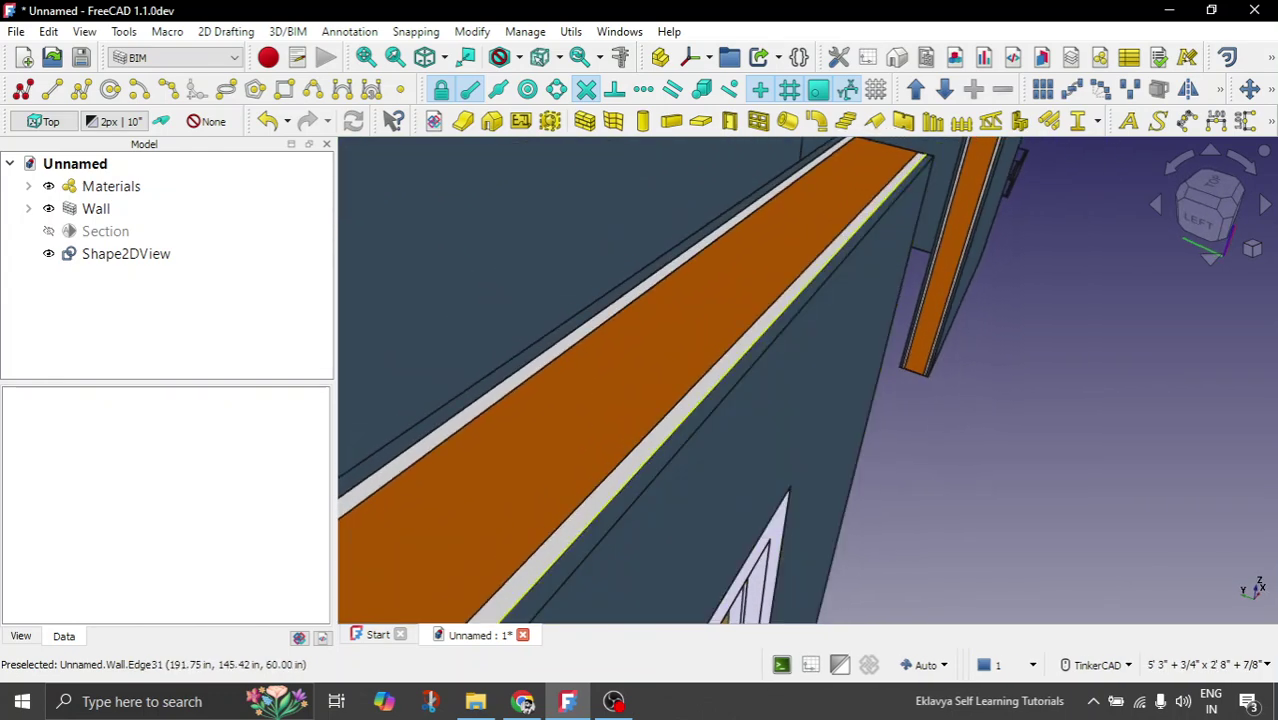
scroll(730, 335, "down", 2)
right_click_drag(943, 439, 938, 413)
scroll(938, 292, "down", 3)
Step: Hide the window and inspect the wall layers exposed inside its opening
left_click(802, 462)
key("space")
scroll(818, 470, "up", 7)
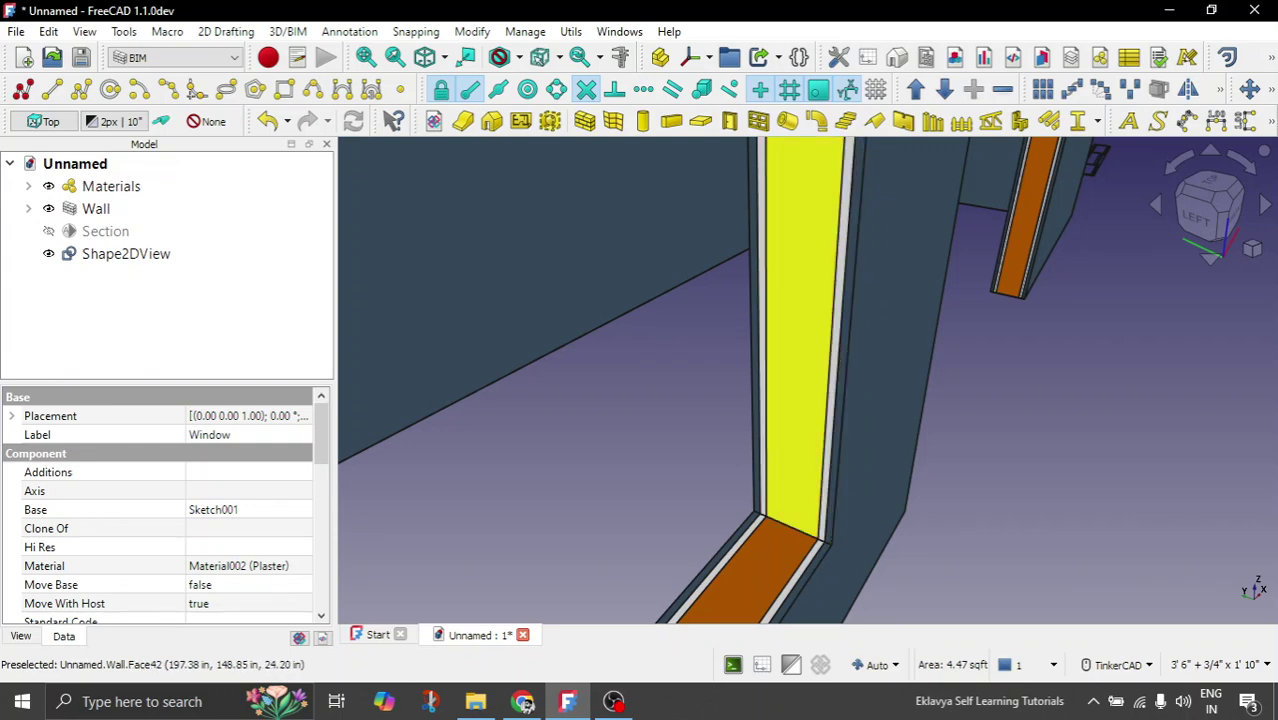
left_click(805, 340)
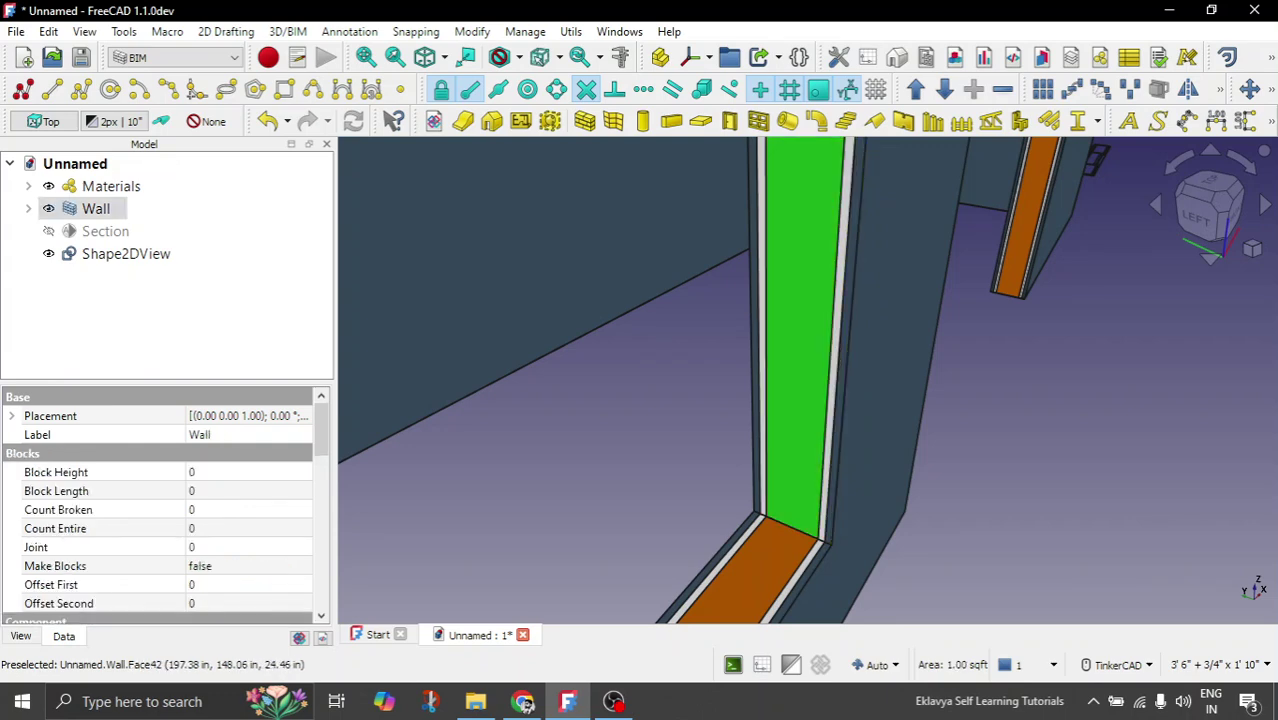
scroll(765, 445, "down", 4)
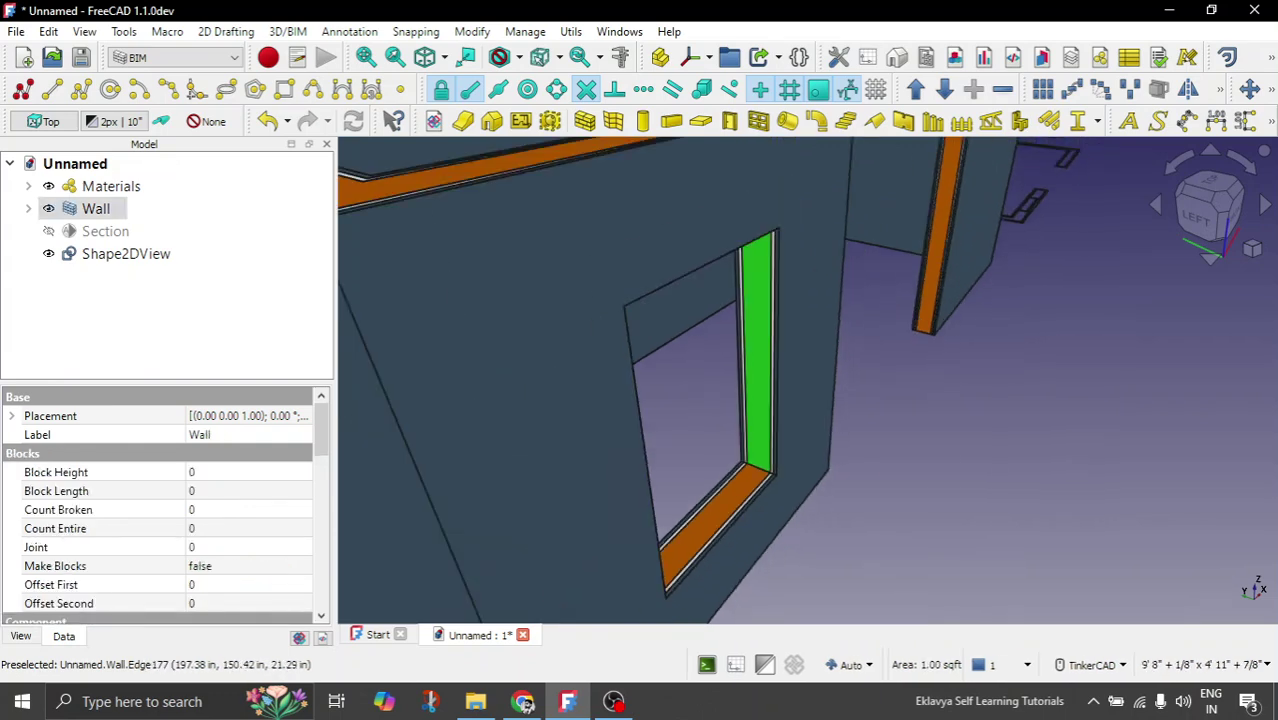
left_click(915, 429)
Step: Examine the 2D plan view of the wall from the top, close up on its corner and window
scroll(915, 429, "down", 4)
scroll(915, 428, "down", 2)
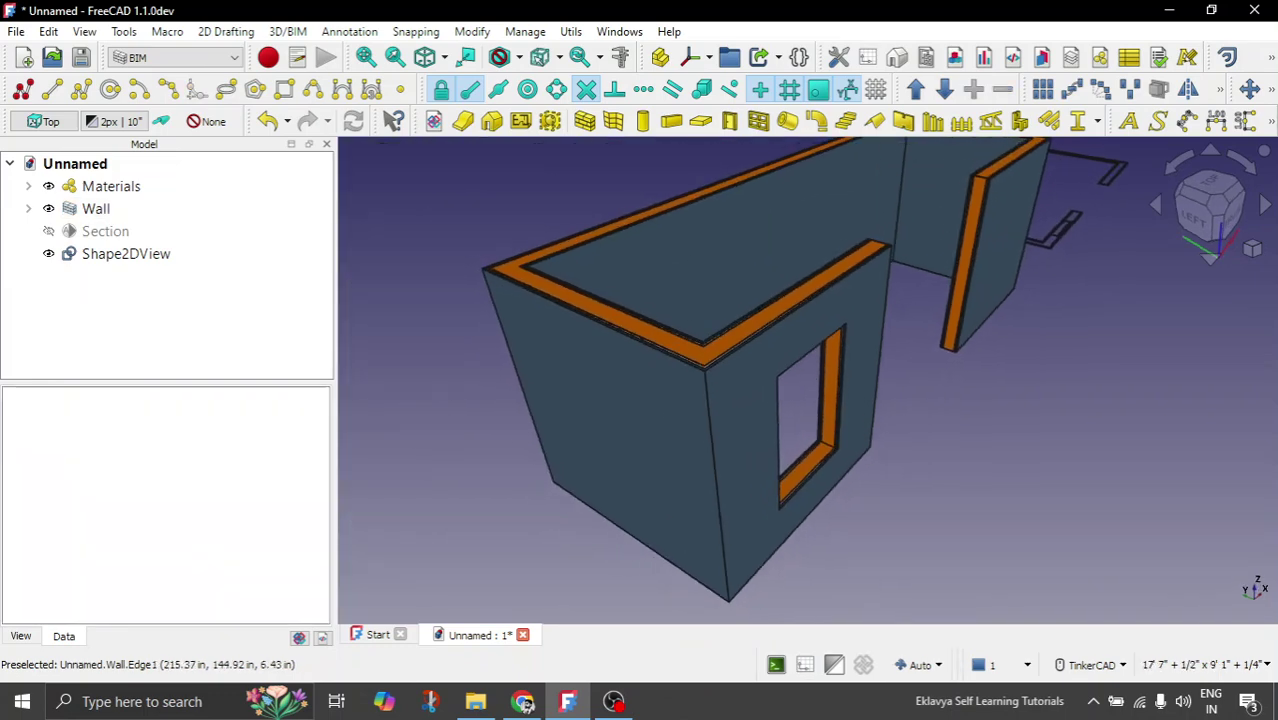
scroll(692, 428, "down", 5)
right_click_drag(983, 443, 830, 485)
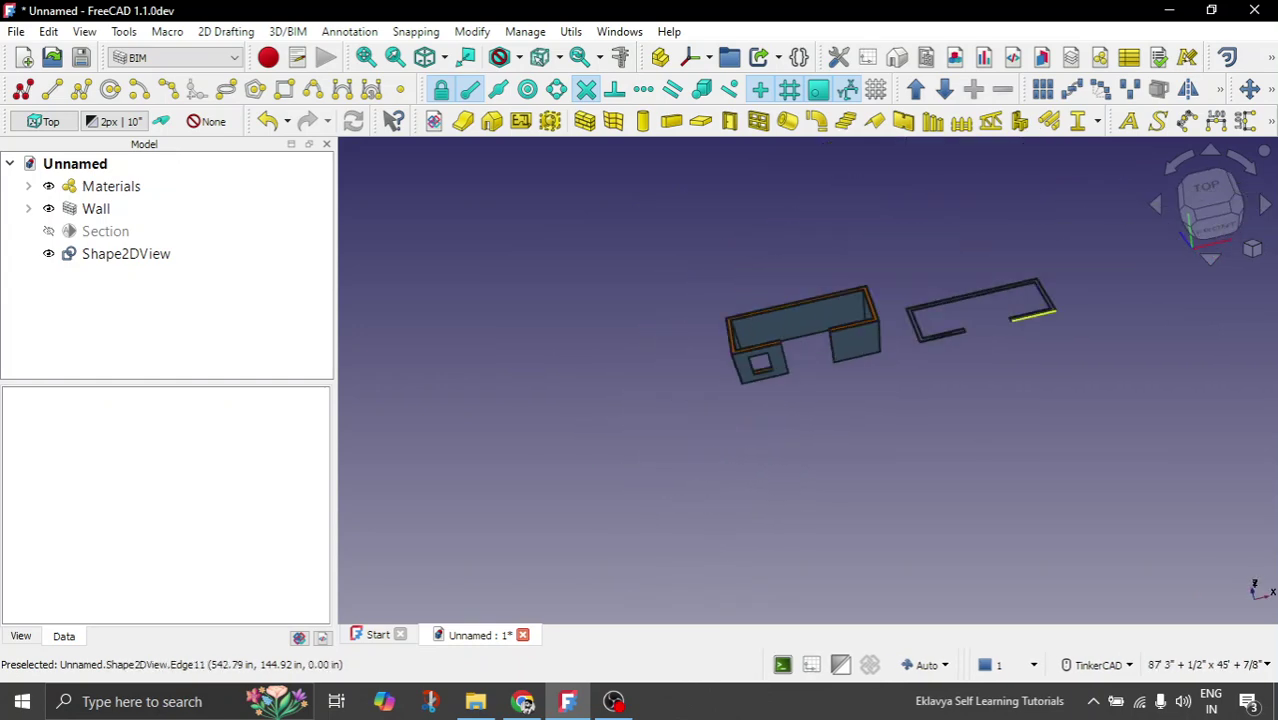
left_click(1206, 190)
scroll(1072, 281, "up", 3)
scroll(1066, 283, "up", 3)
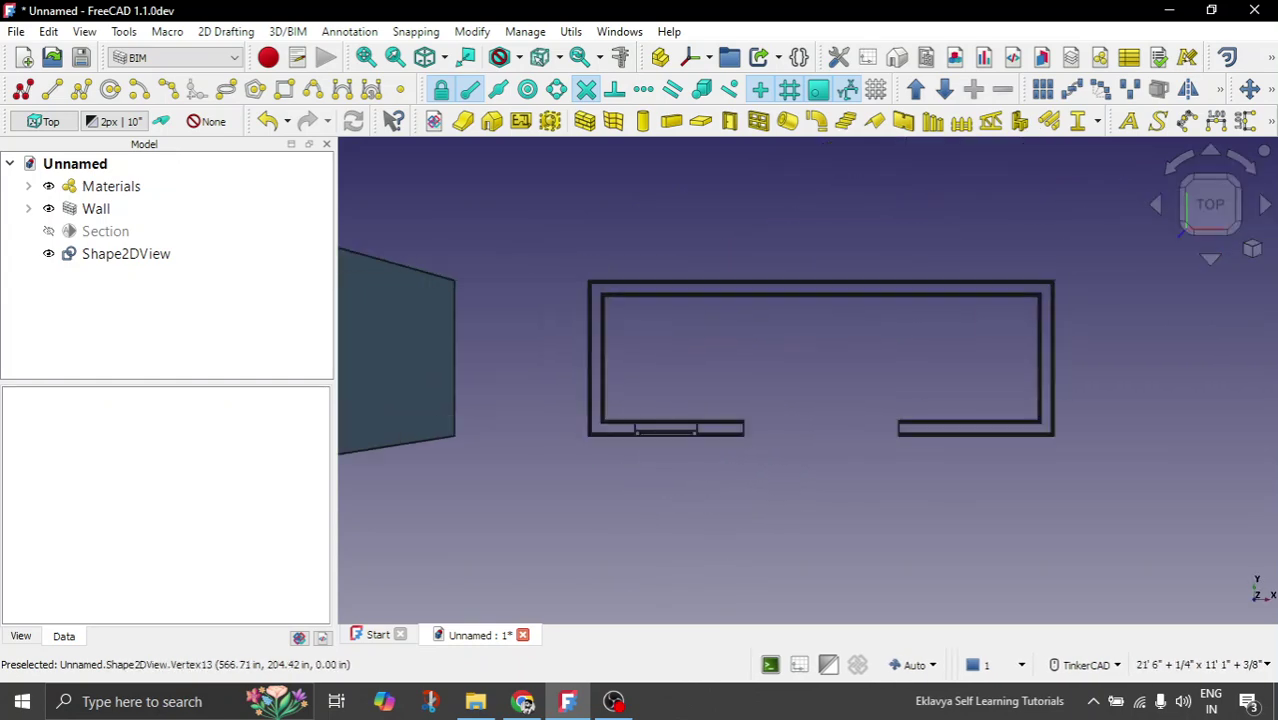
scroll(558, 438, "up", 3)
scroll(552, 440, "up", 1)
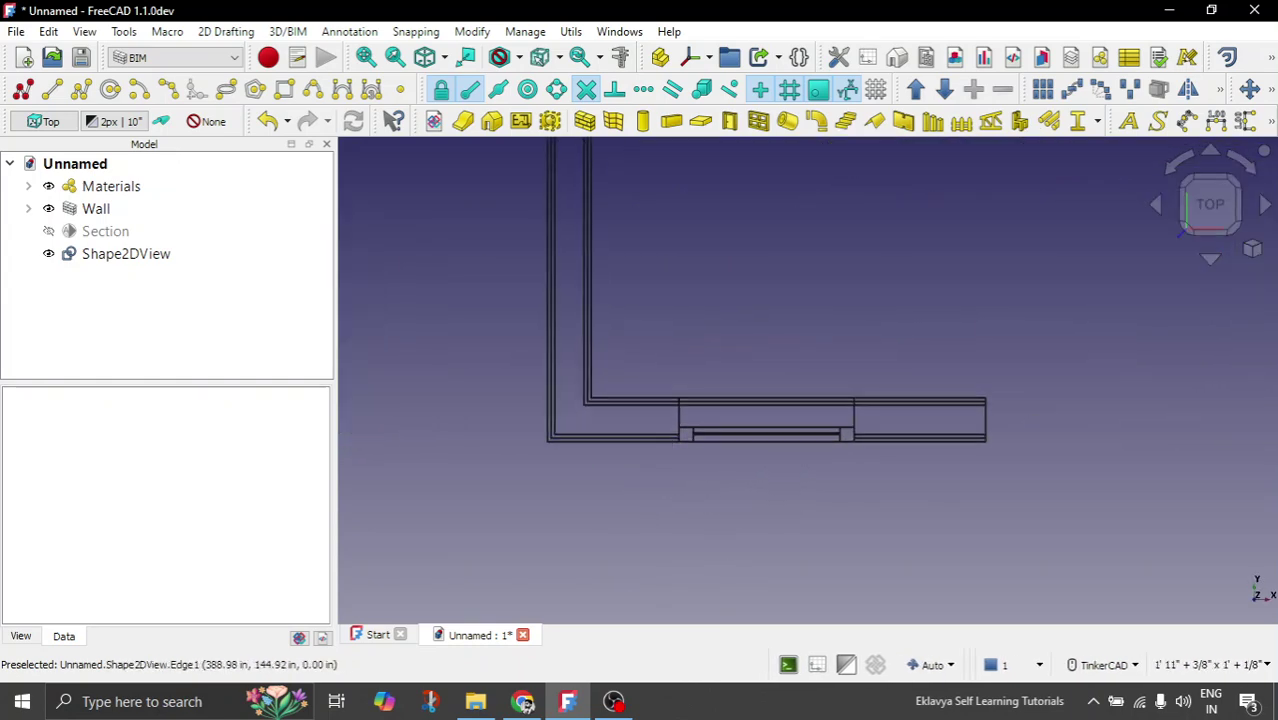
scroll(568, 448, "up", 1)
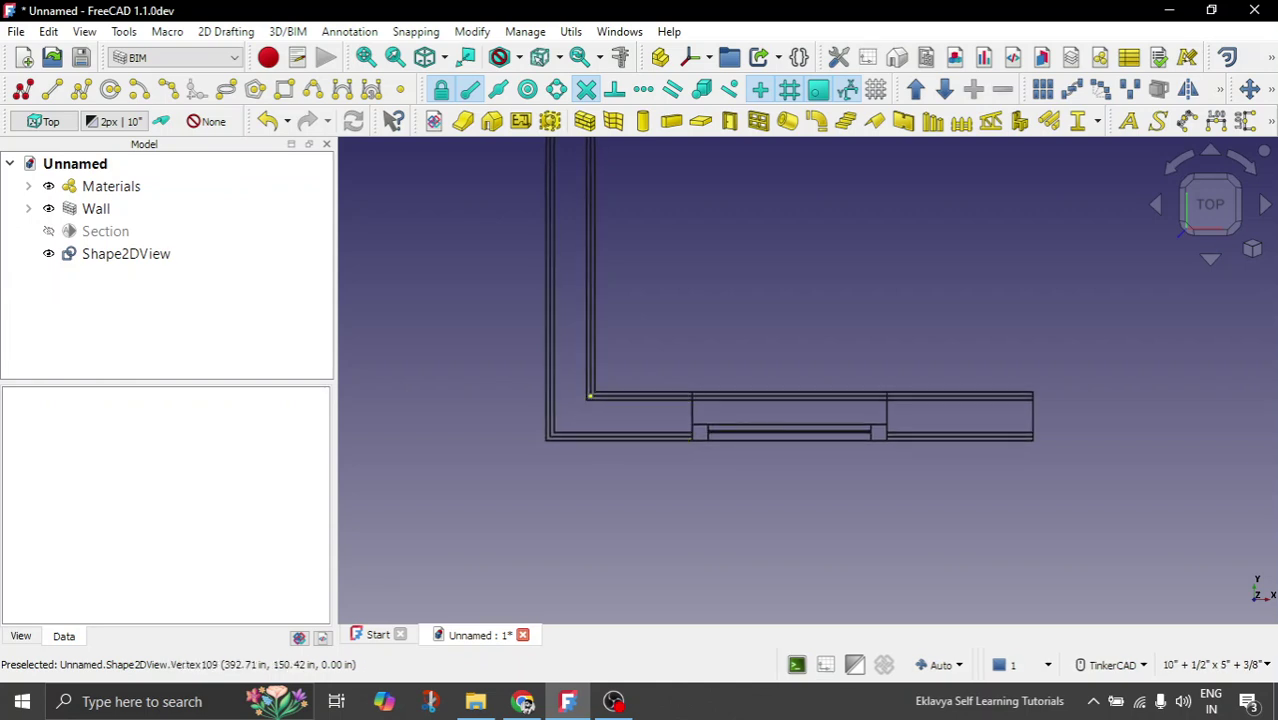
scroll(591, 397, "down", 1)
scroll(595, 394, "down", 5)
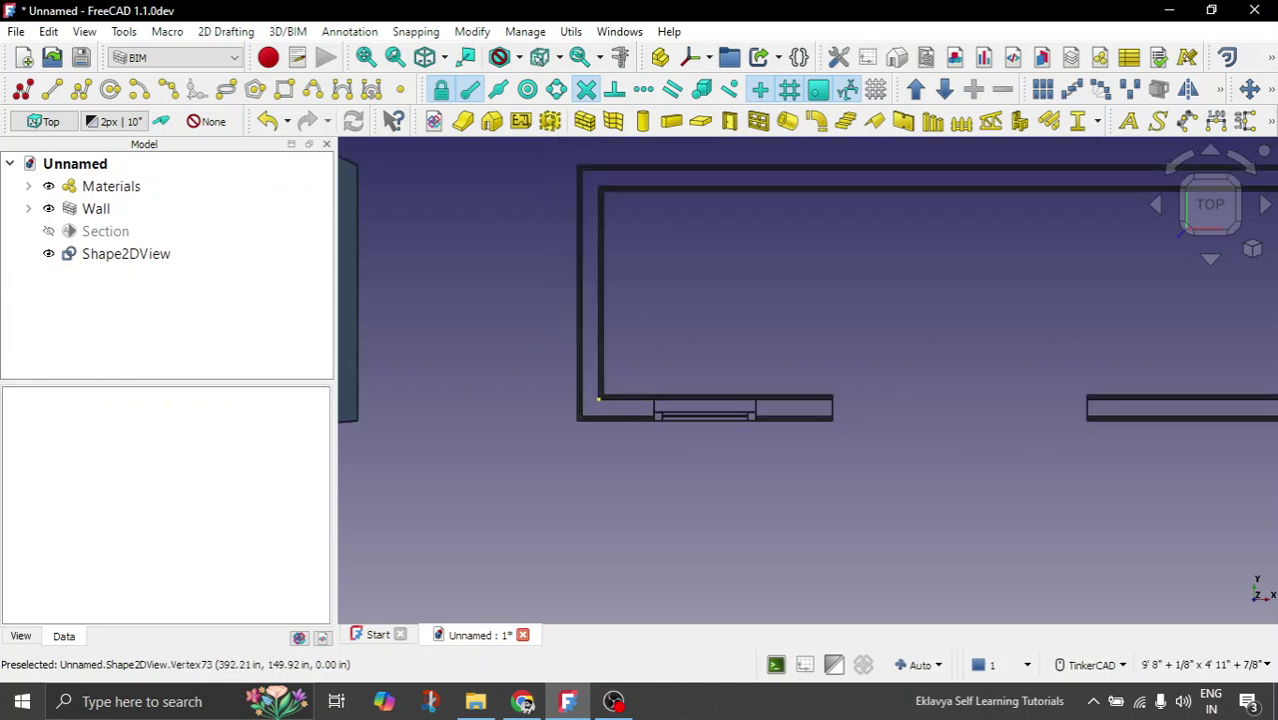
Step: Inspect the 3D wall from several angles, focusing on the layers along the sill and jamb of the window opening
right_click_drag(608, 510, 576, 459)
scroll(1000, 304, "down", 3)
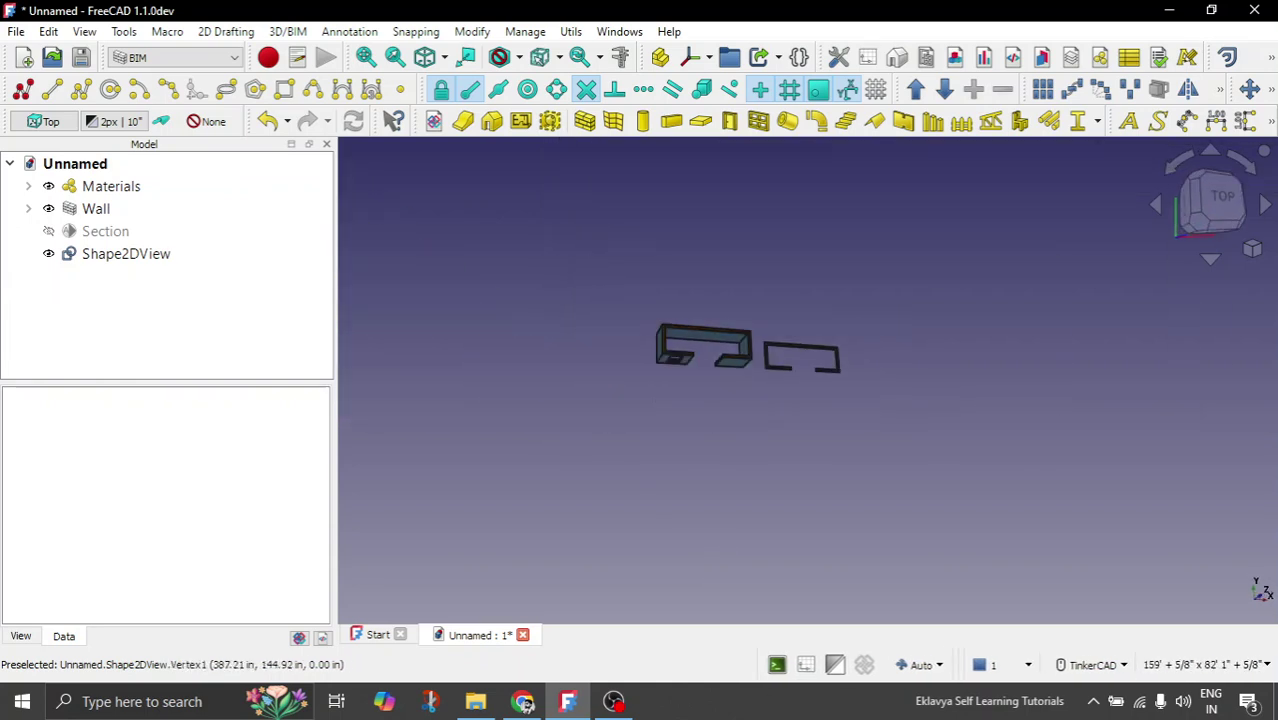
right_click_drag(962, 520, 1004, 416)
scroll(673, 471, "up", 9)
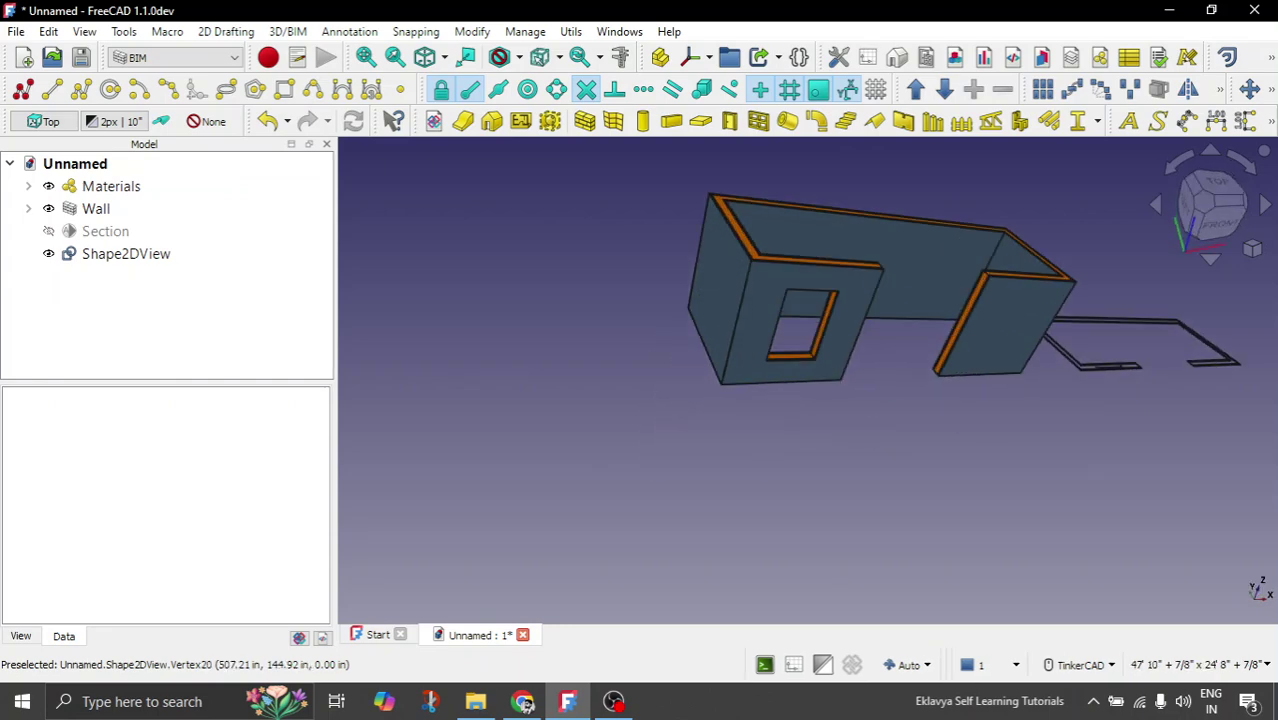
right_click_drag(673, 471, 714, 512)
scroll(913, 380, "up", 8)
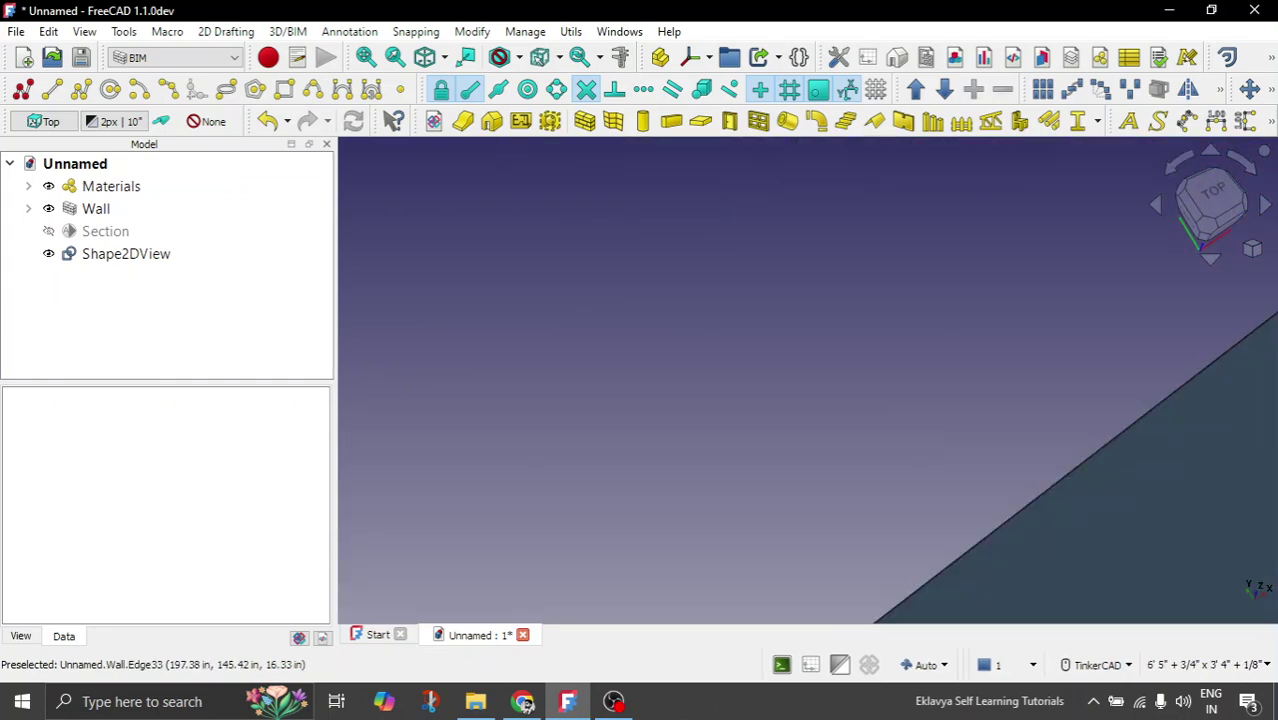
scroll(913, 380, "down", 3)
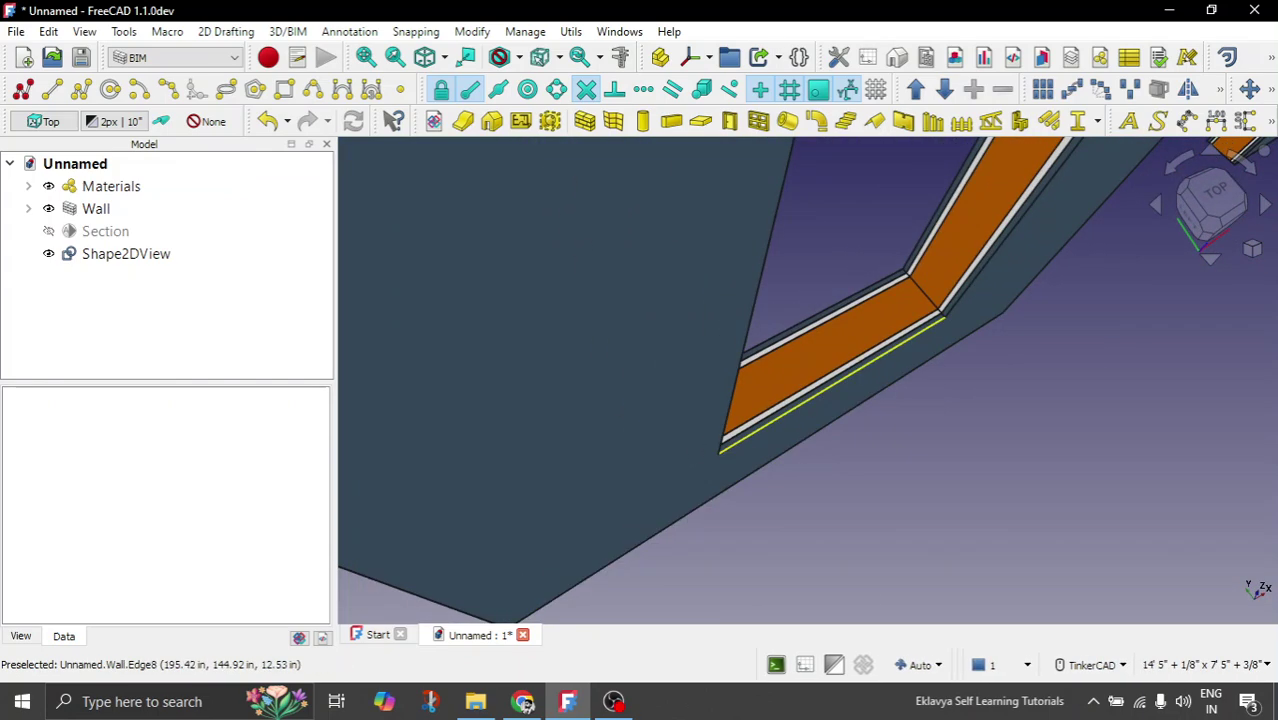
scroll(905, 310, "up", 4)
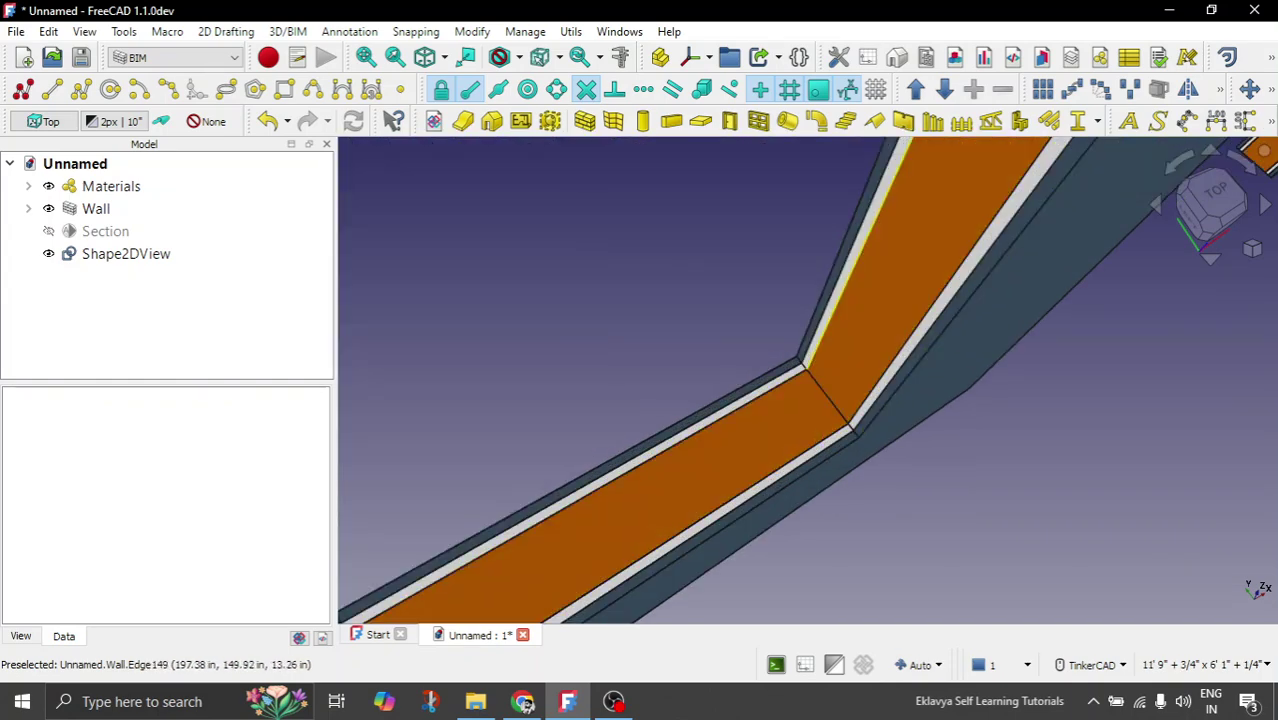
scroll(684, 483, "down", 3)
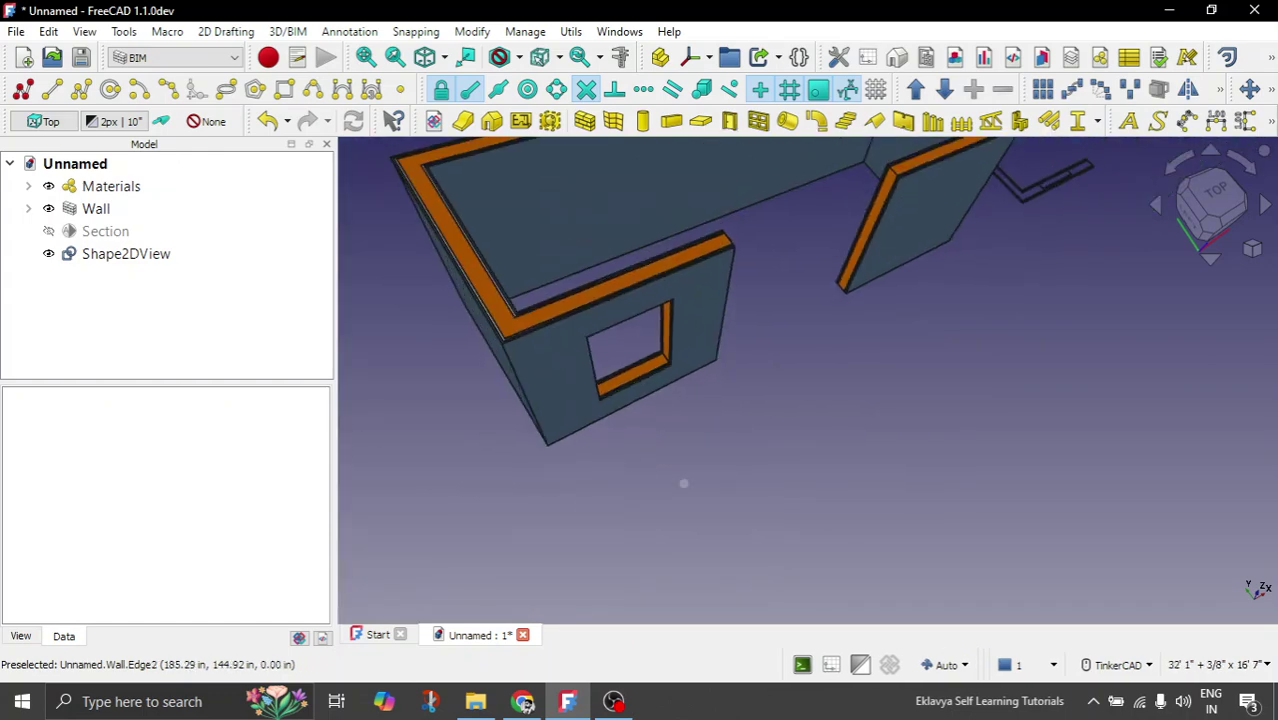
right_click_drag(684, 483, 640, 465)
scroll(635, 500, "down", 1)
scroll(752, 352, "up", 1)
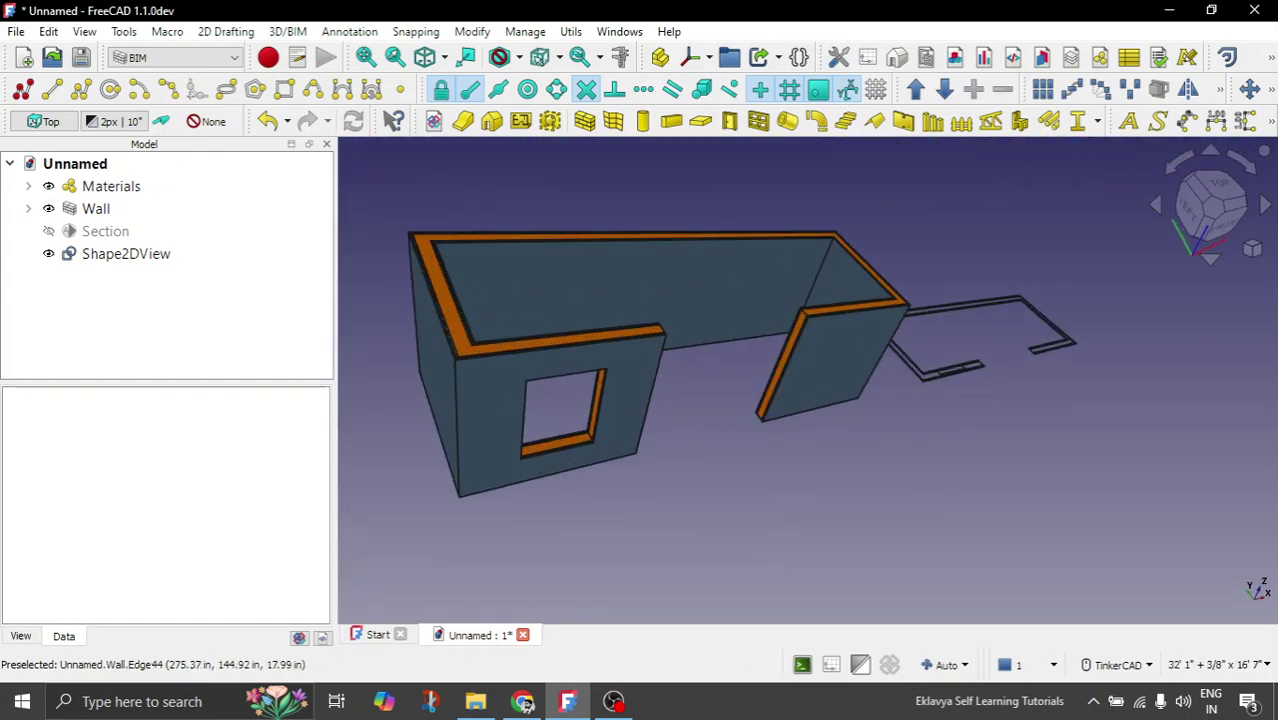
Step: Close the current document without saving its changes and create a new empty document
left_click(523, 635)
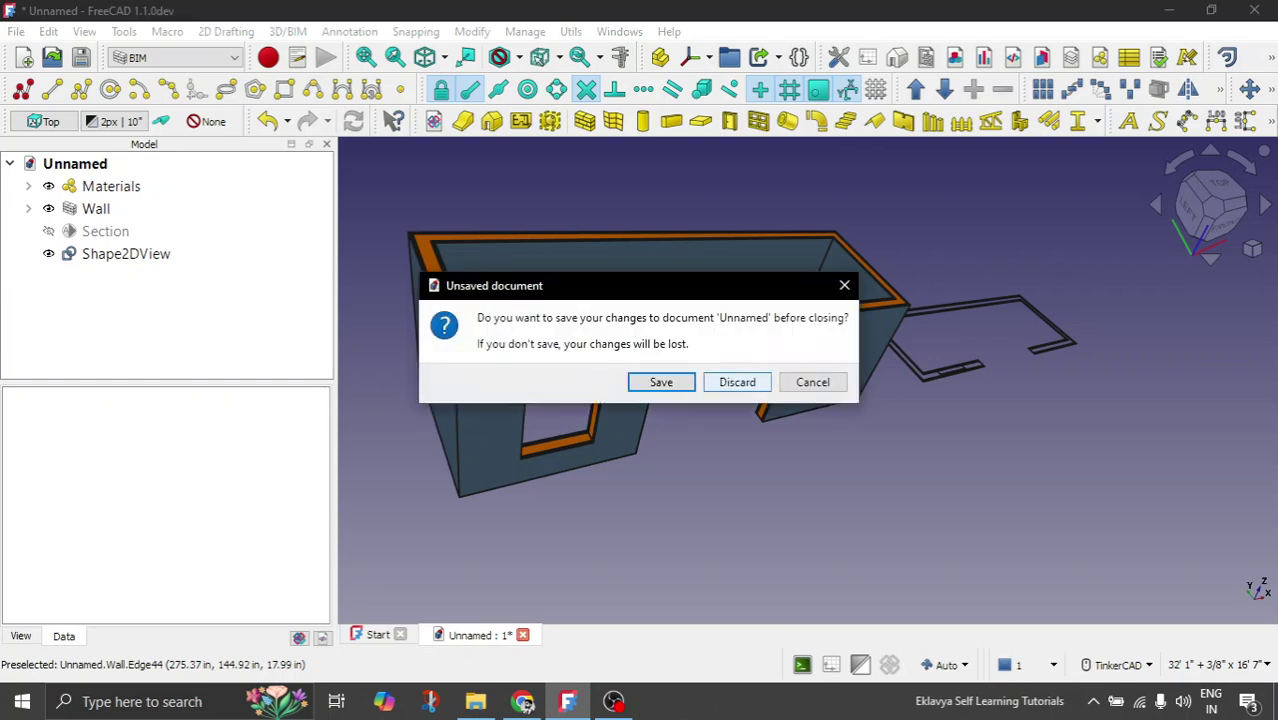
left_click(737, 381)
left_click(440, 302)
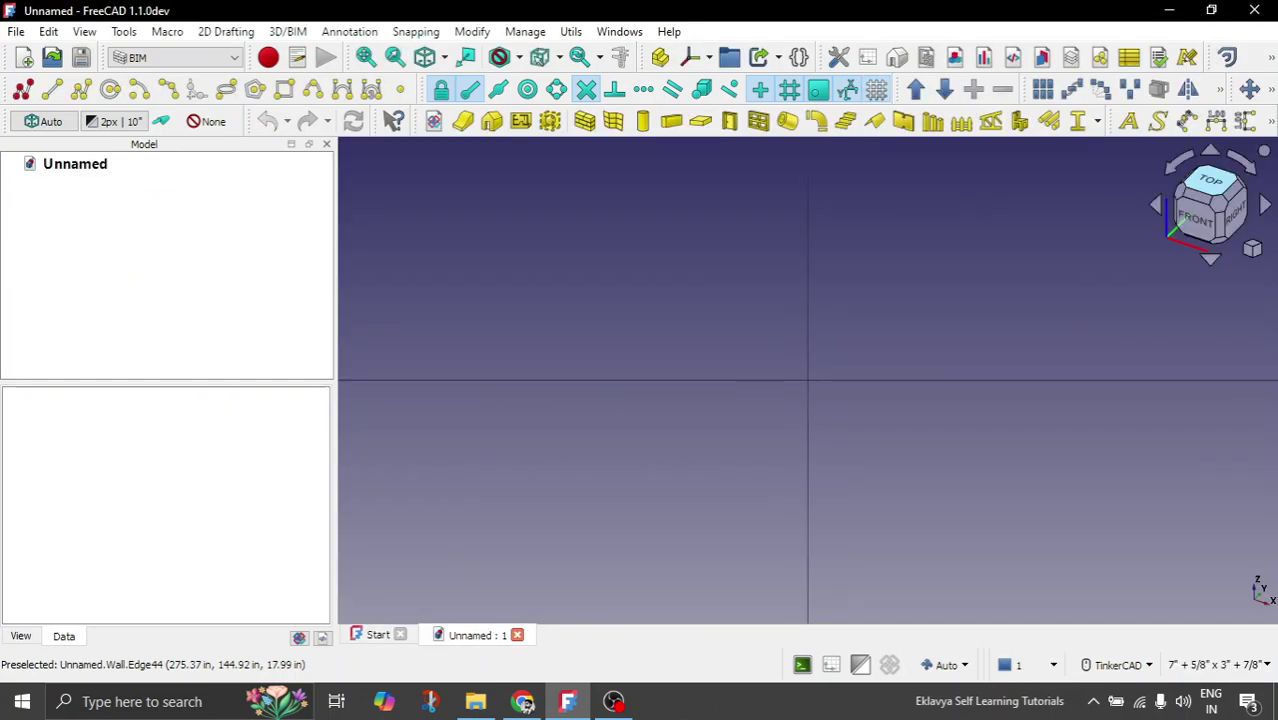
Step: Set the new document to the top view and toggle the grid off and on again to refresh it
left_click(1212, 181)
double_click(876, 89)
scroll(558, 404, "down", 20)
scroll(577, 386, "up", 3)
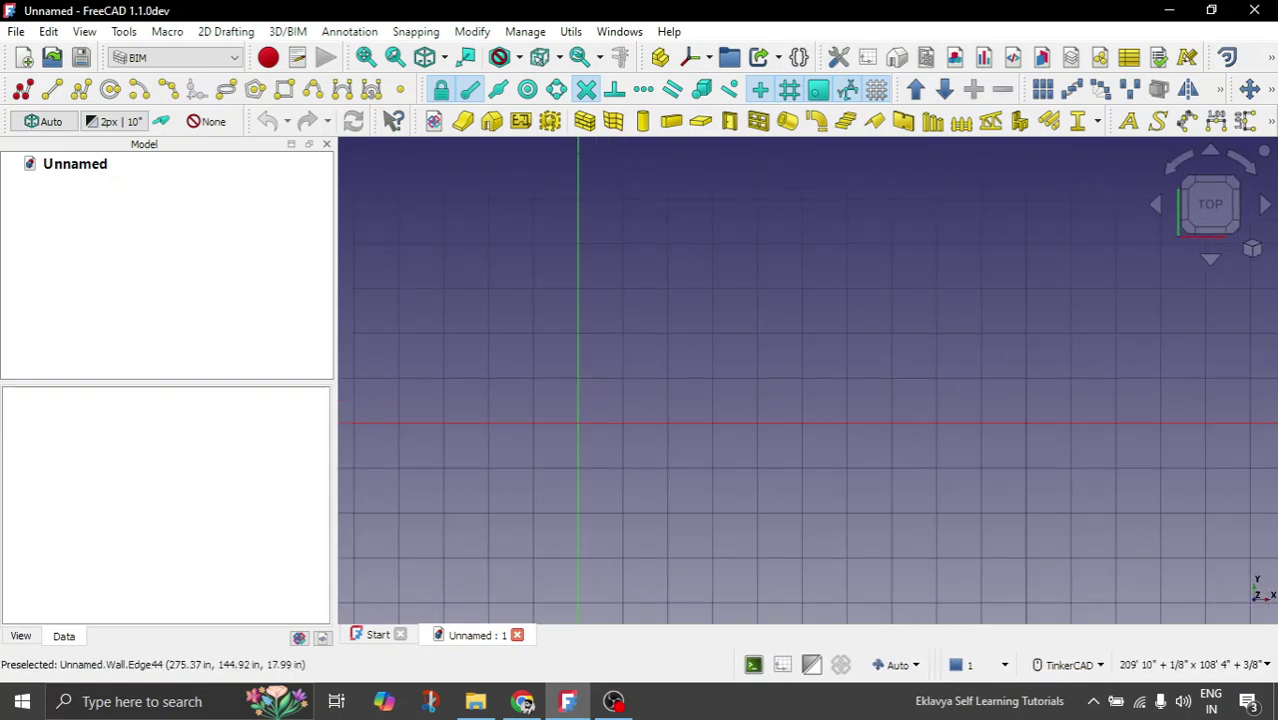
scroll(560, 358, "up", 2)
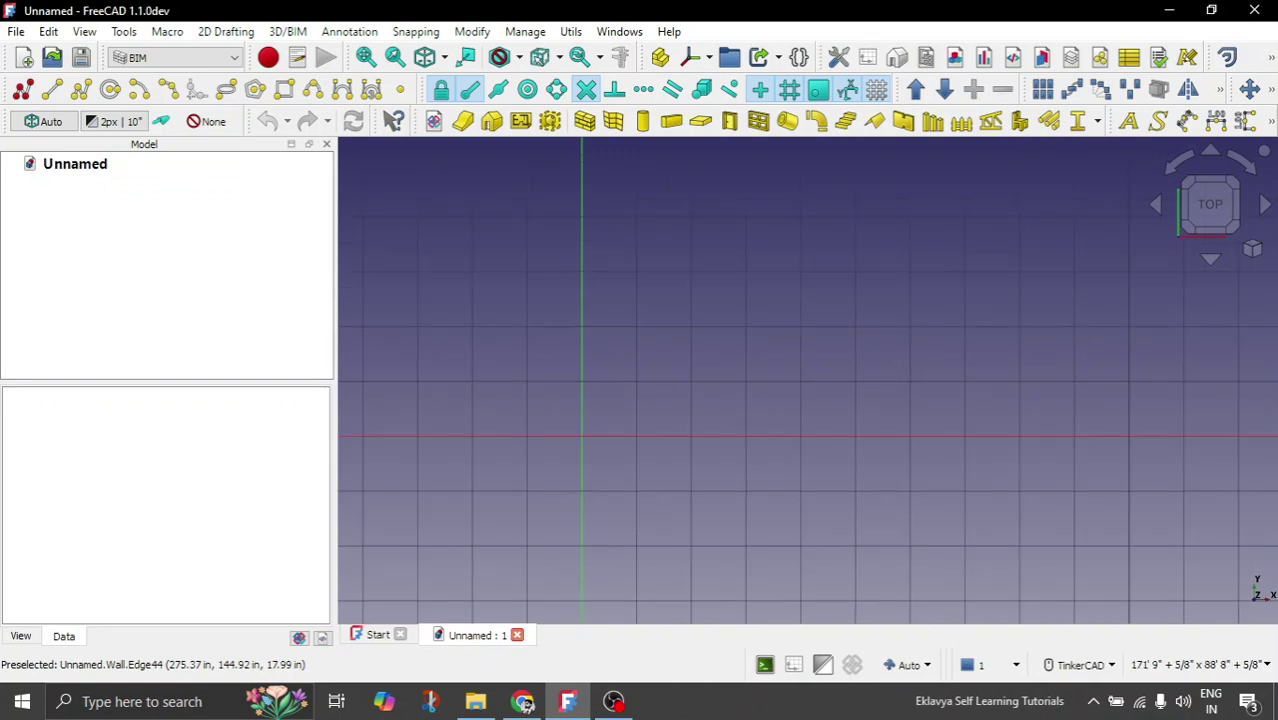
Step: In a new sketch, draw a three-segment polyline from the origin: along the X axis, diagonally downward, and horizontally to an open end
left_click(23, 89)
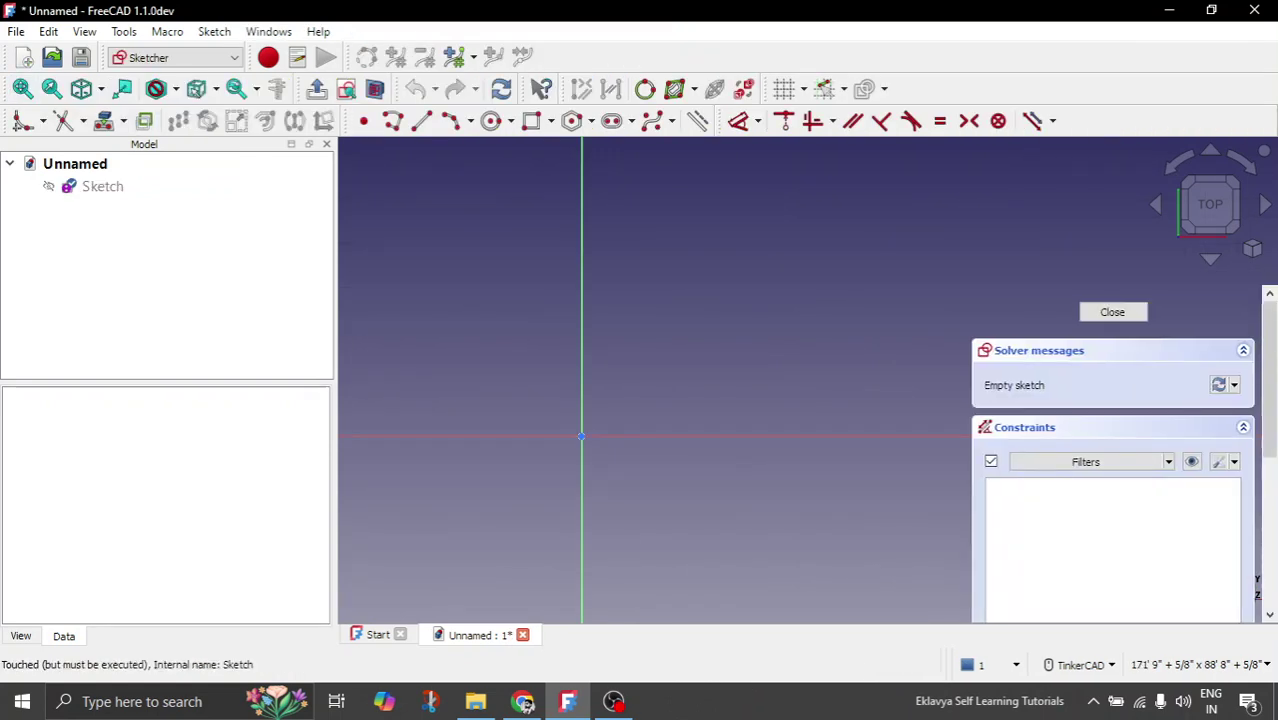
left_click(392, 120)
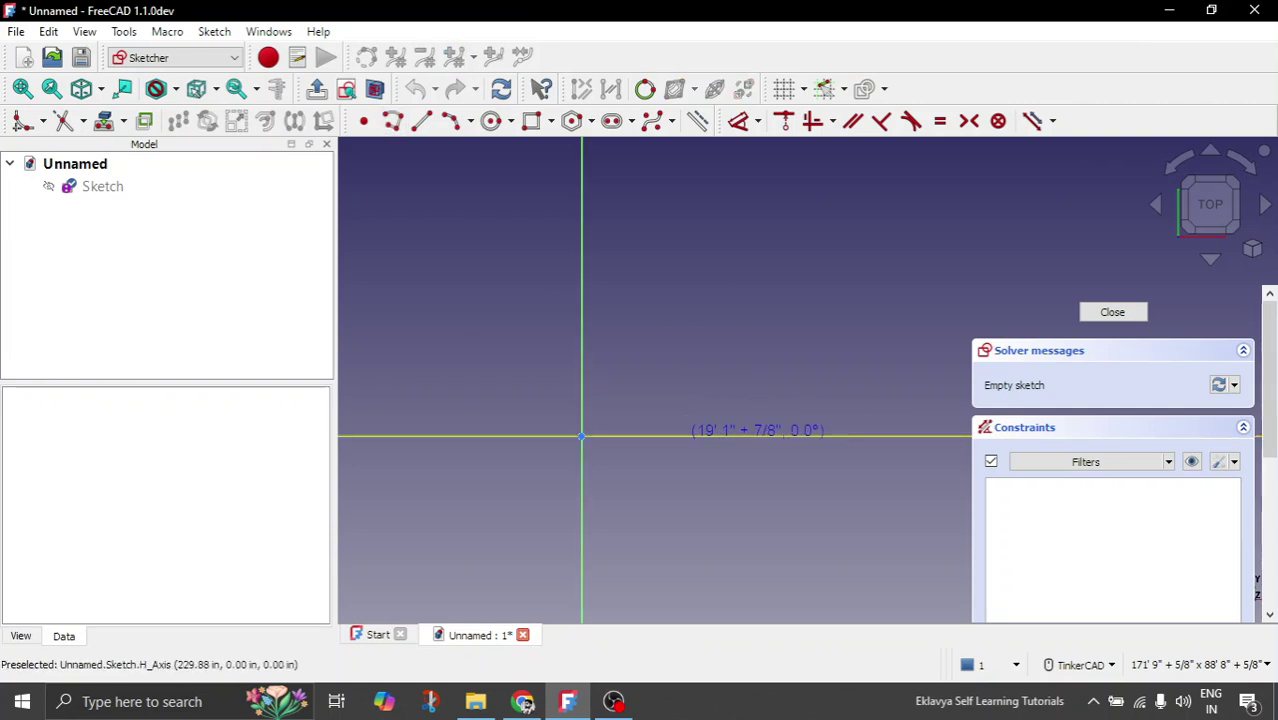
left_click(581, 436)
left_click(687, 436)
left_click(726, 481)
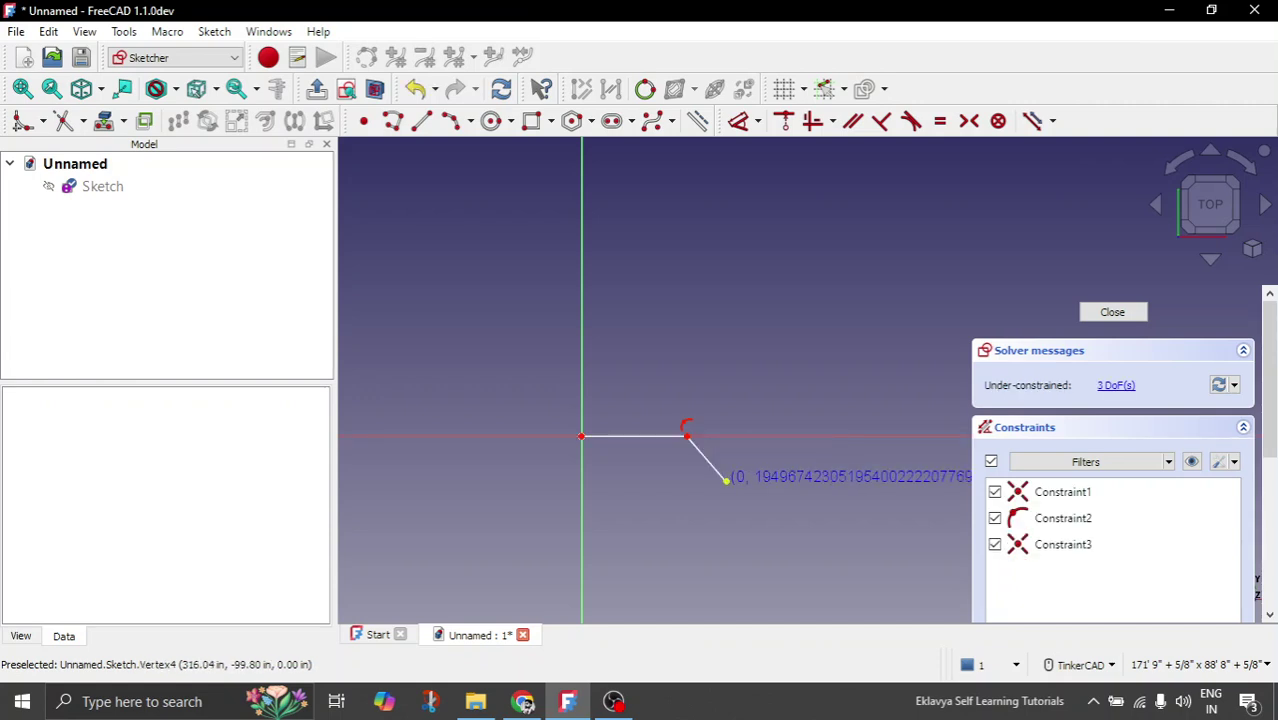
left_click(791, 481)
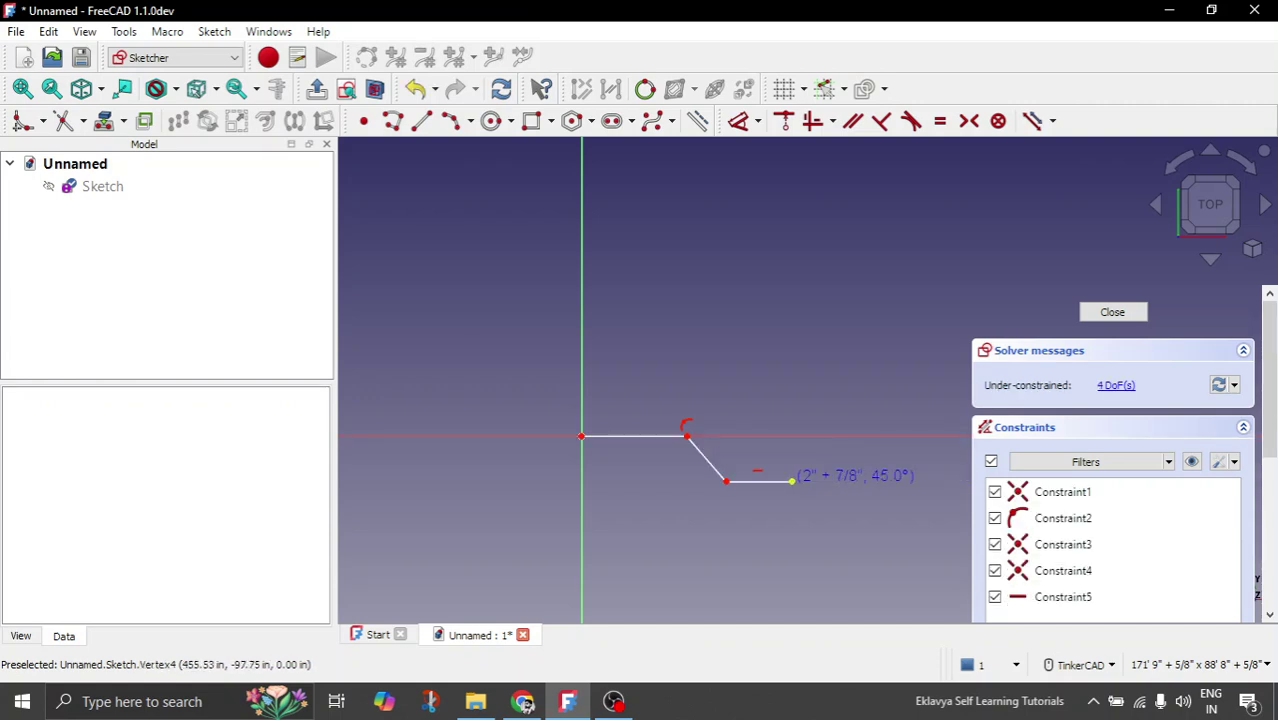
key("Escape")
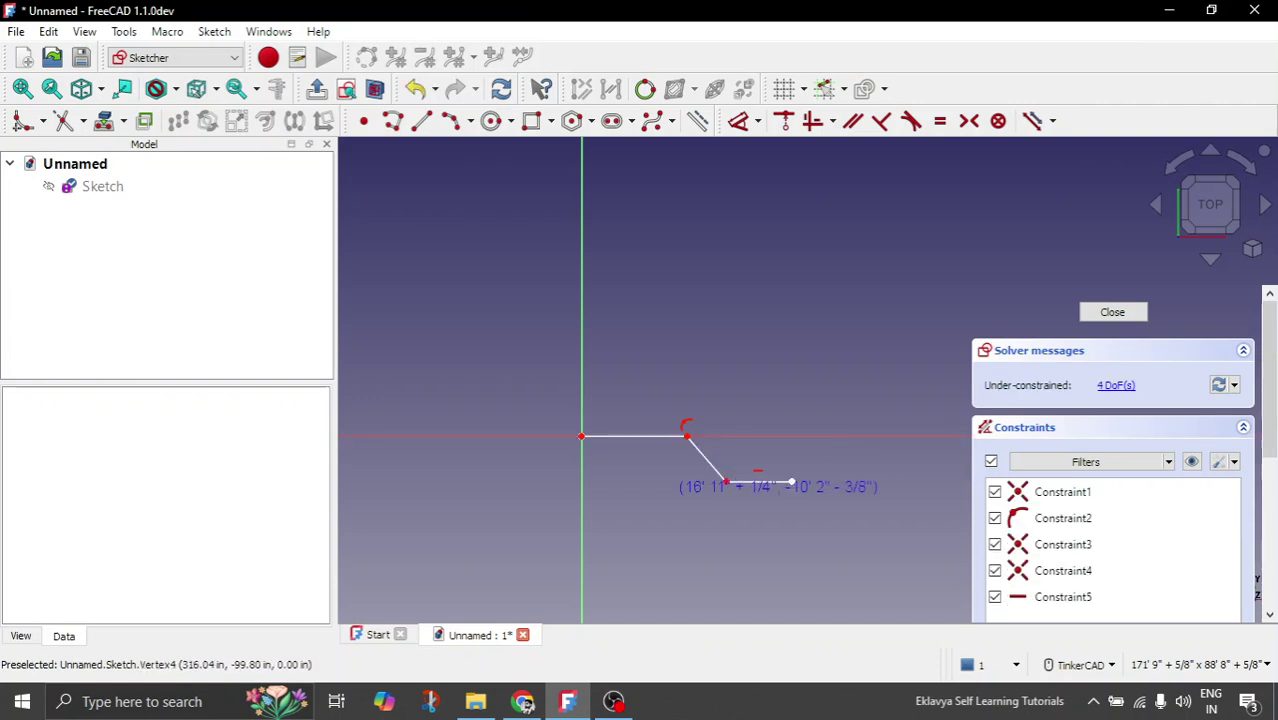
key("Escape")
Step: Constrain all three segments of the polyline to equal length
left_click(633, 436)
left_click(747, 481)
left_click(940, 120)
scroll(656, 500, "up", 2)
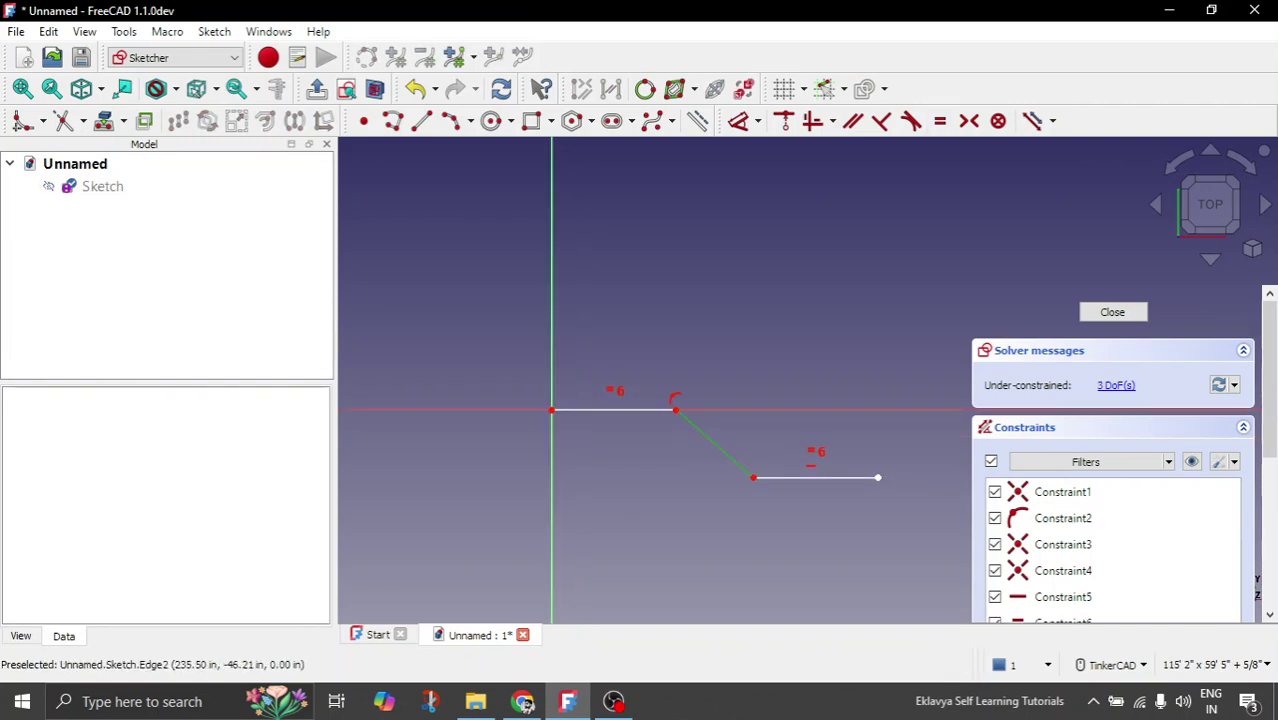
left_click(709, 439)
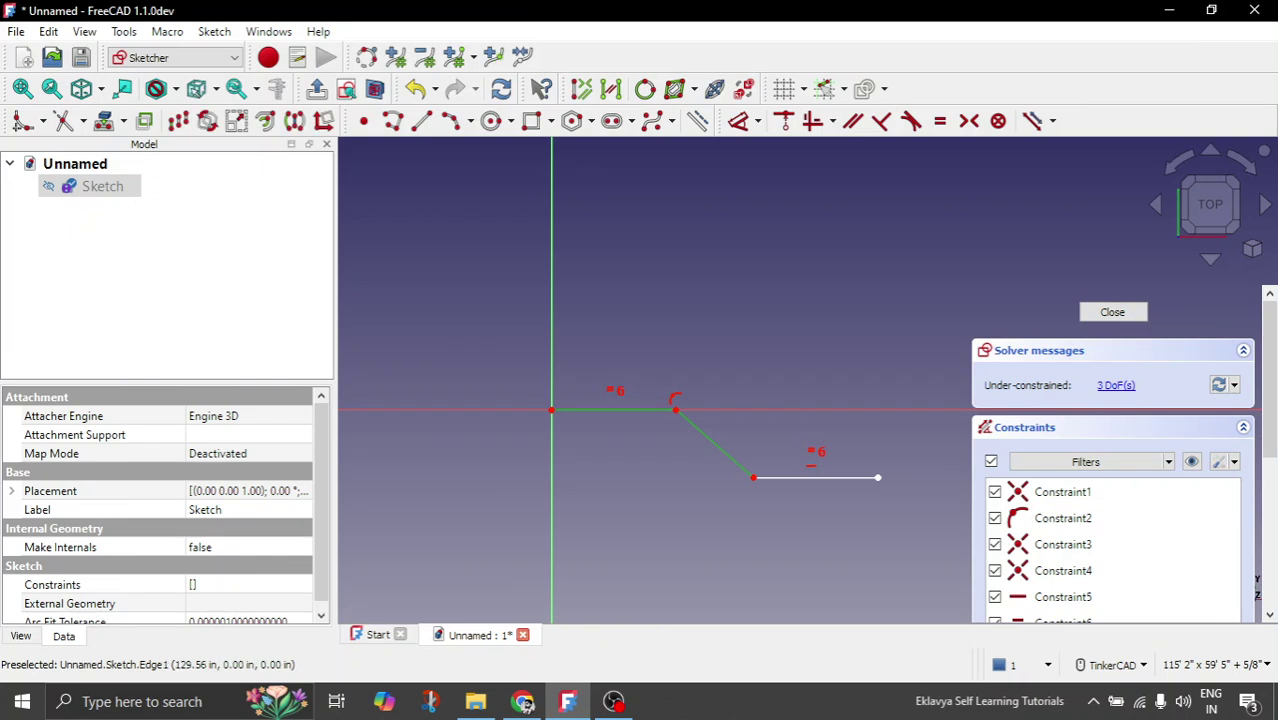
left_click(940, 120)
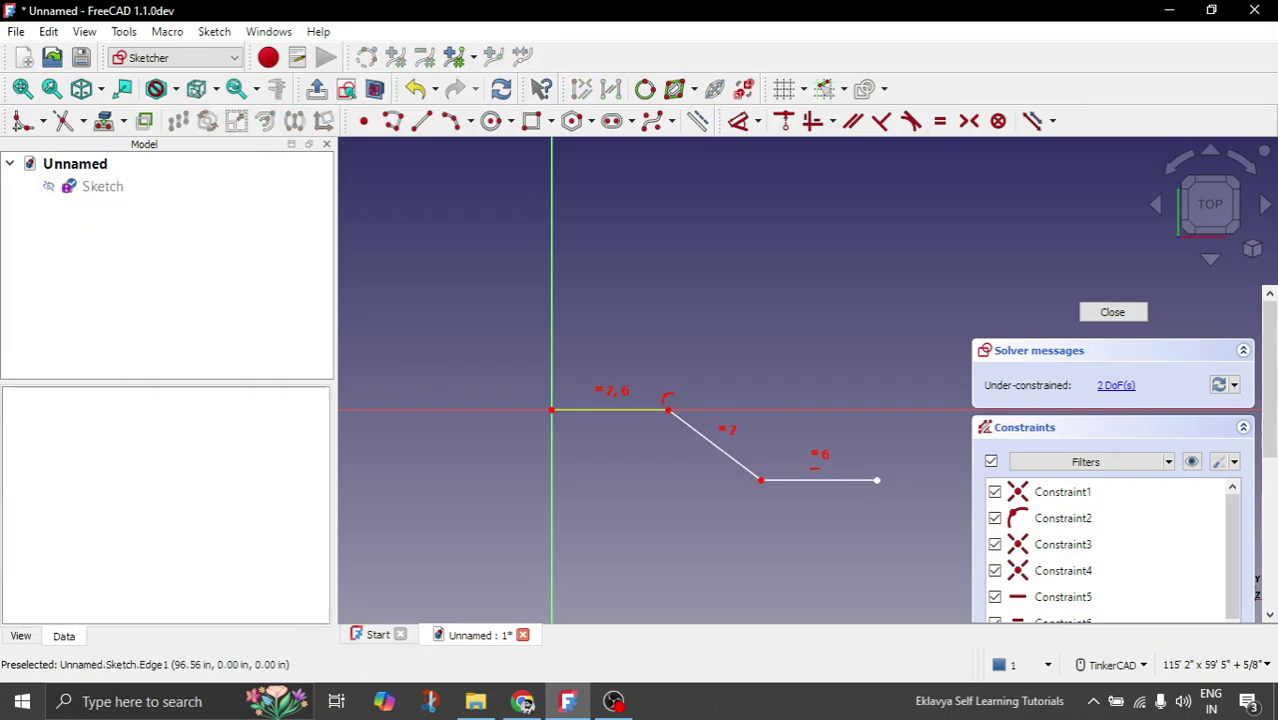
Step: Dimension the first horizontal segment of the polyline with a length of 6'
left_click(623, 410)
left_click(738, 121)
left_click(624, 333)
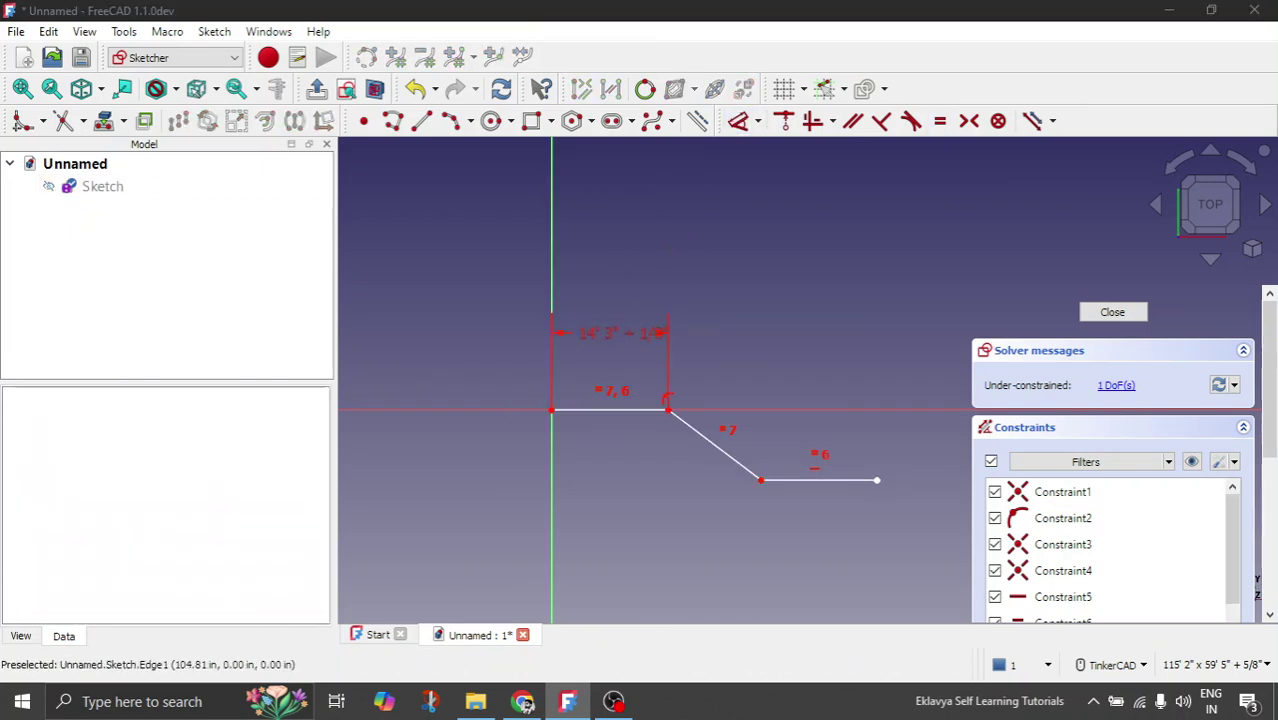
key("ctrl+a")
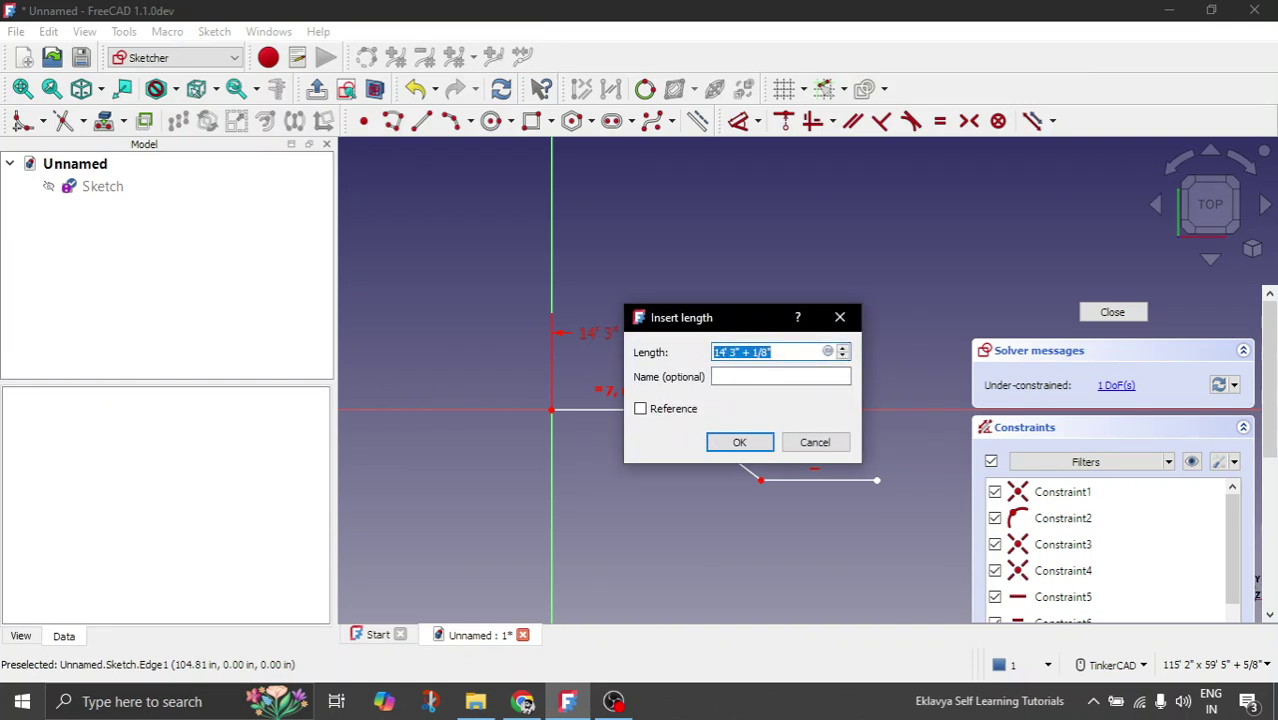
type("6")
key("Return")
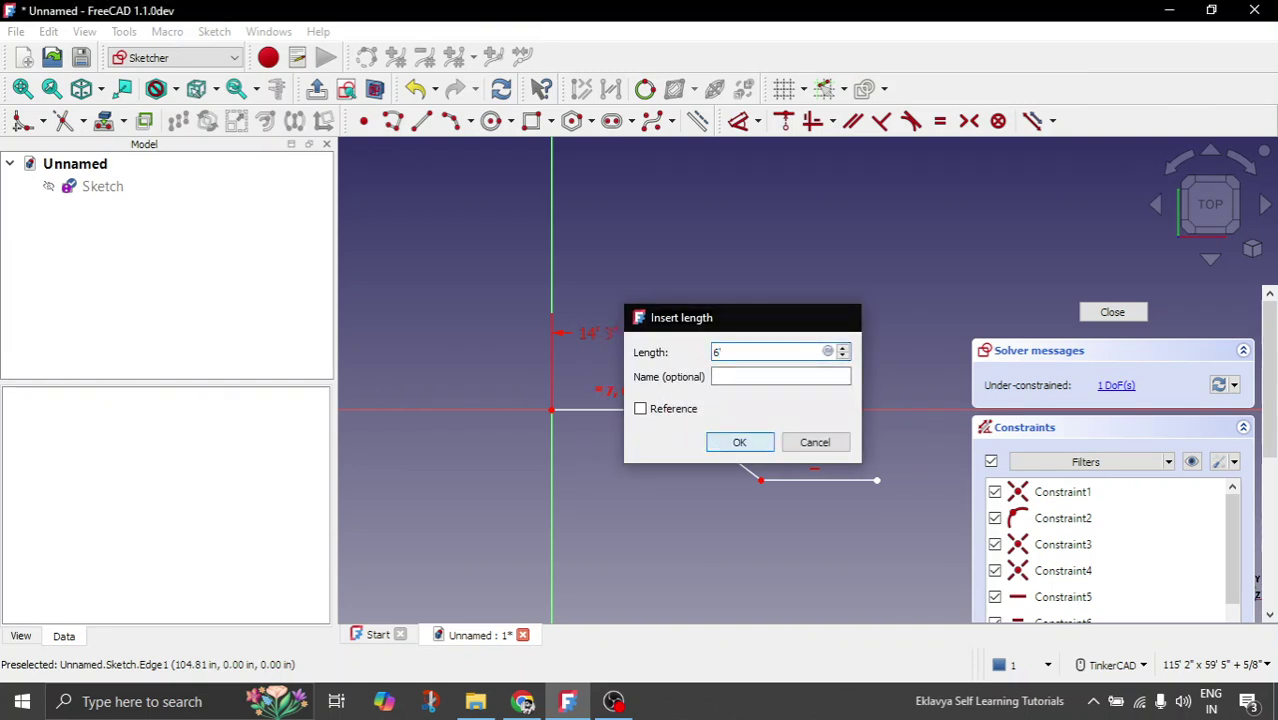
Step: Constrain the angle between the diagonal segment and the last horizontal segment to 150°
scroll(588, 458, "up", 6)
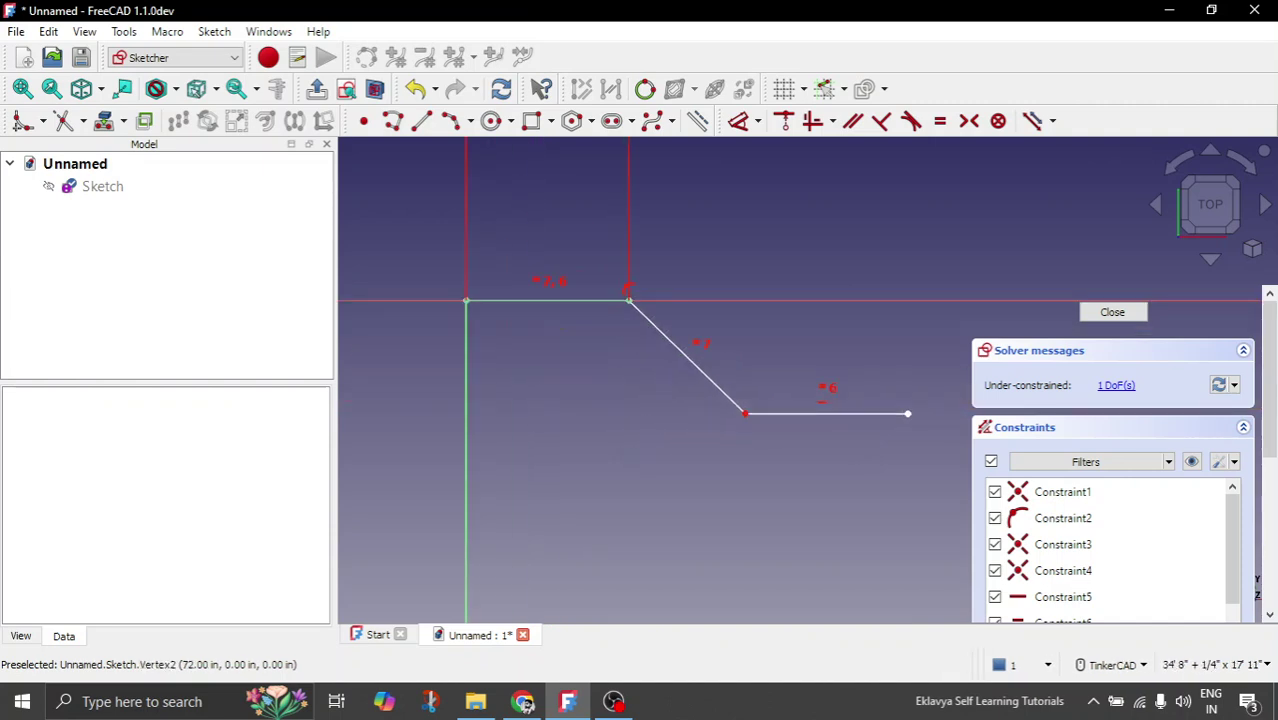
mouse_move(745, 413)
left_mouse_down()
mouse_move(740, 422)
mouse_move(777, 364)
mouse_move(756, 399)
mouse_move(773, 375)
left_mouse_up()
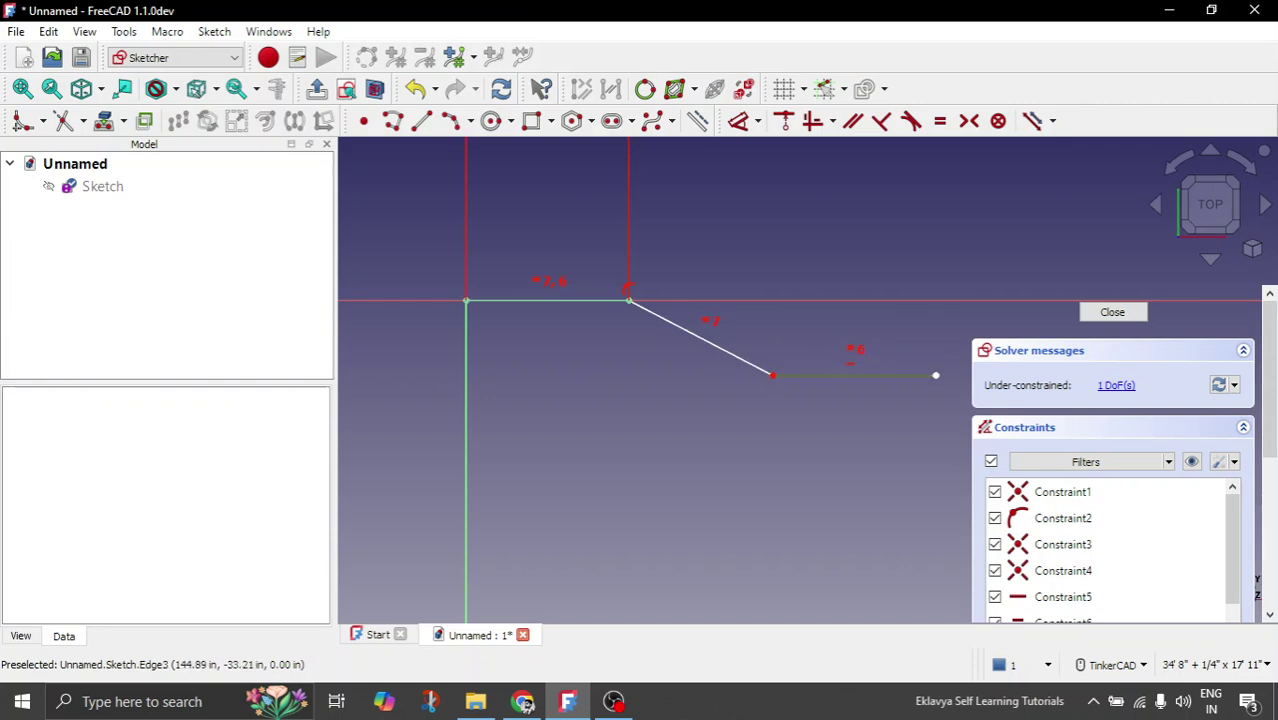
left_click(795, 375)
left_click(741, 359)
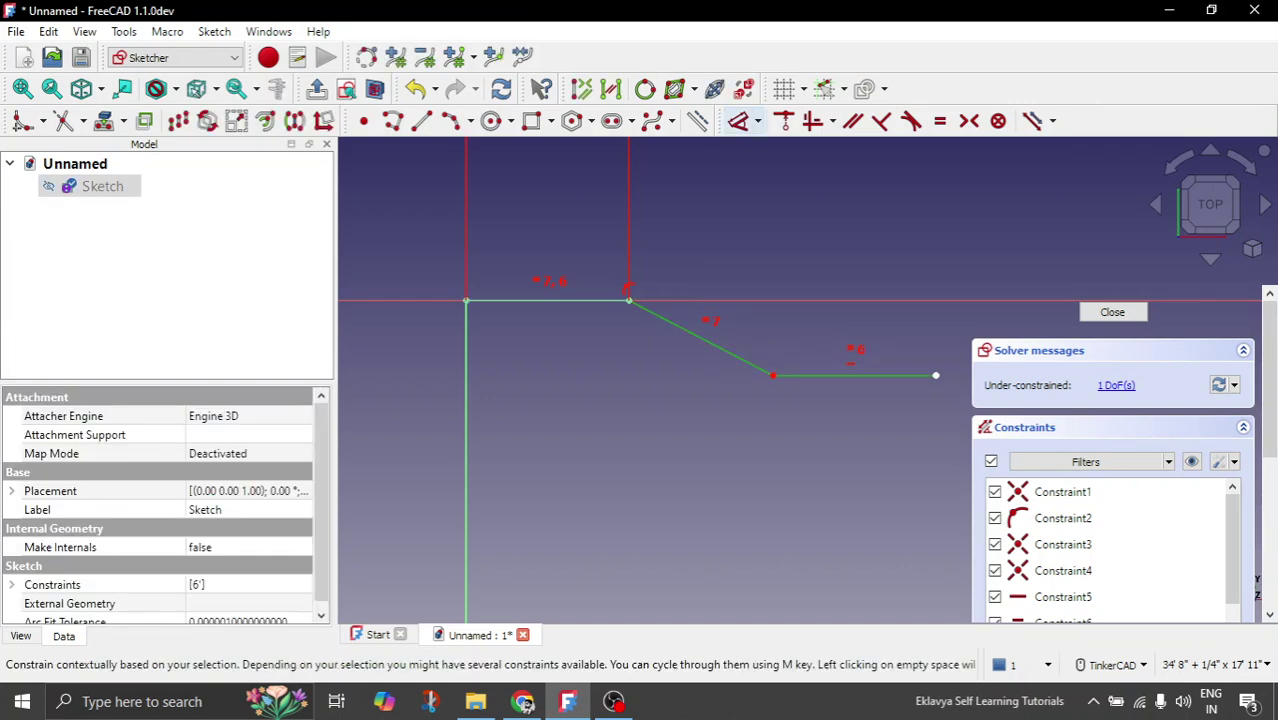
left_click(757, 121)
left_click(780, 302)
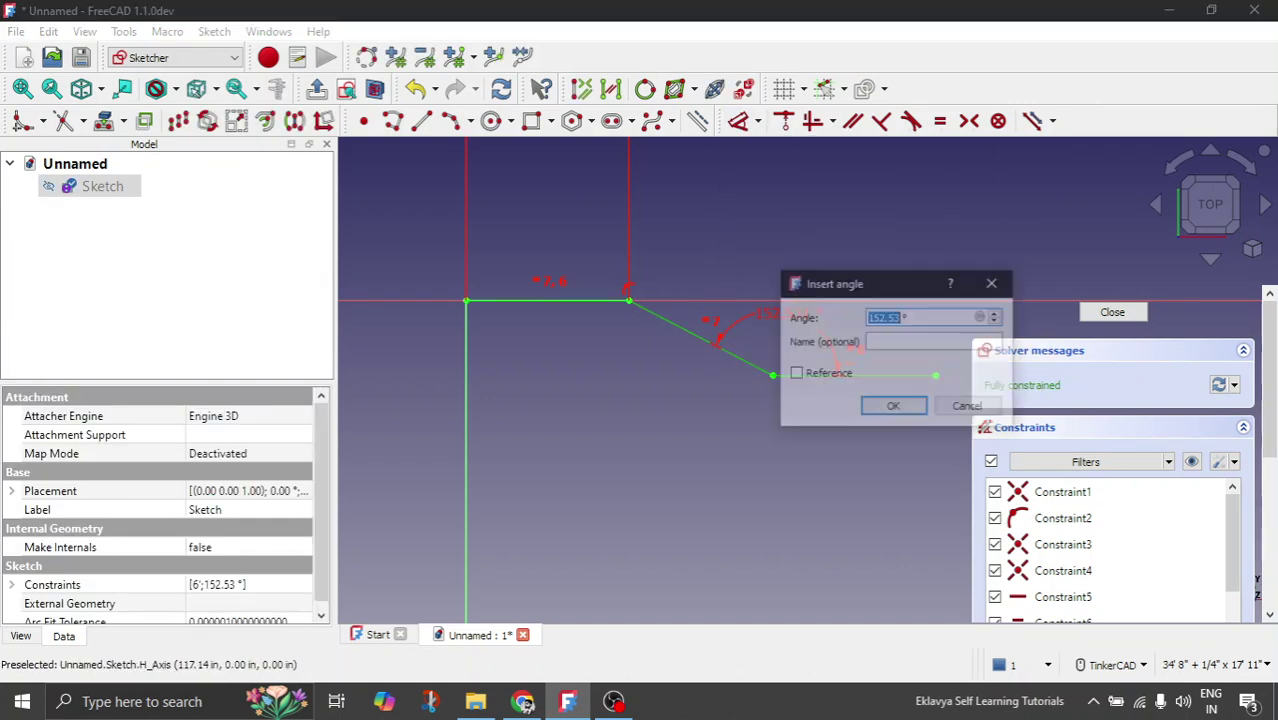
type("150")
key("Return")
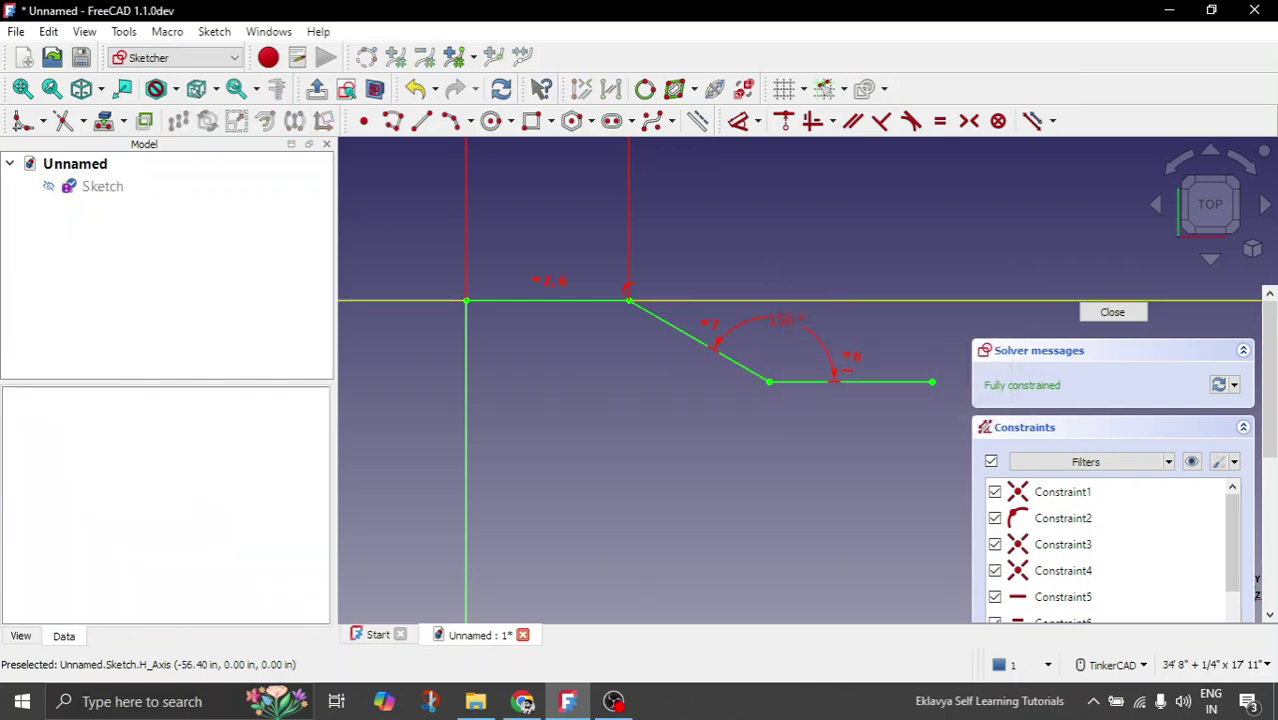
Step: Leave the sketch and create a wall from the three-segment polyline
left_click(316, 88)
right_click_drag(588, 535, 650, 470)
scroll(610, 450, "up", 5)
left_click(600, 373)
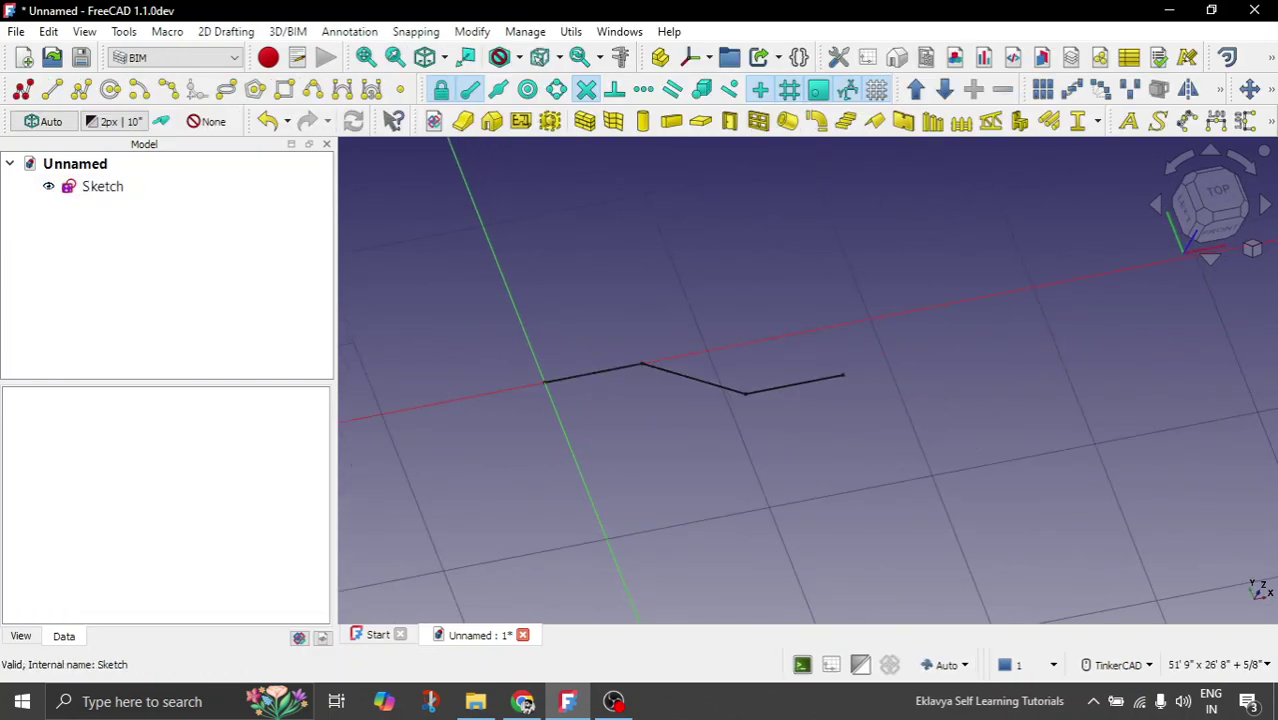
left_click(585, 121)
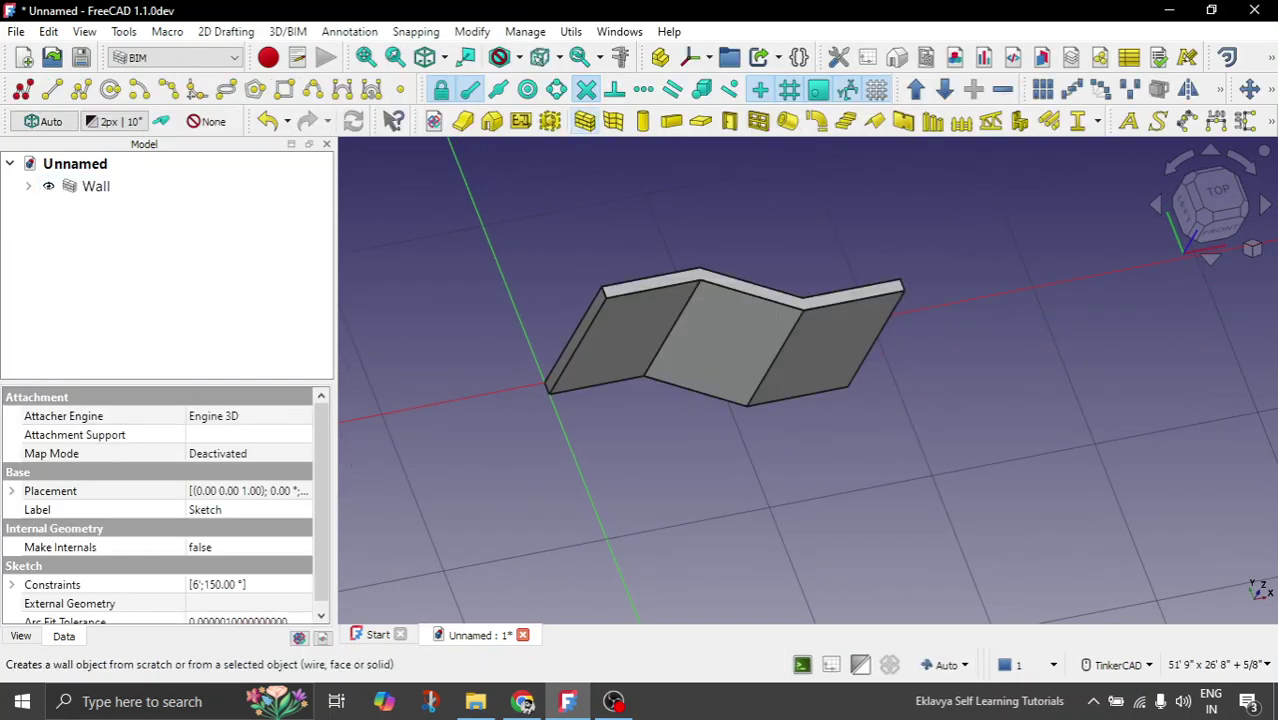
Step: Set the wall's height to 6'
right_click_drag(627, 218, 658, 174)
left_click(96, 187)
scroll(165, 505, "down", 10)
left_click_drag(321, 563, 321, 580)
left_click(220, 487)
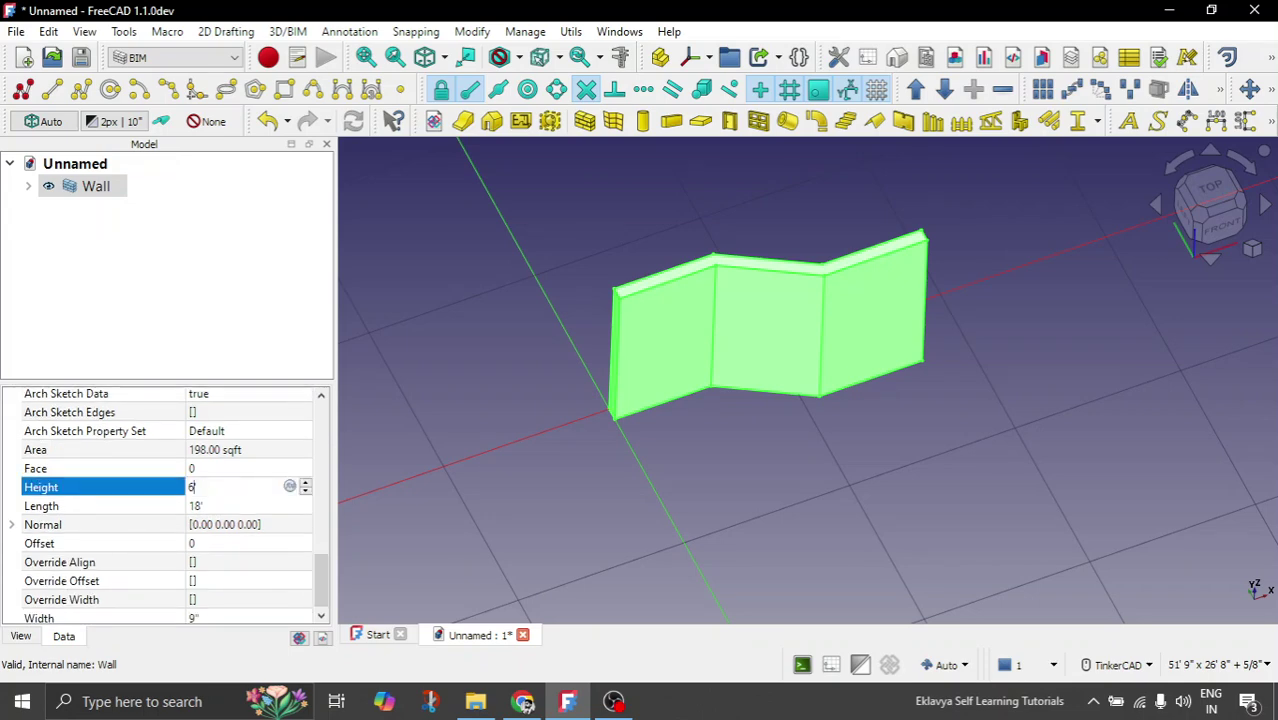
type("6'")
key("Return")
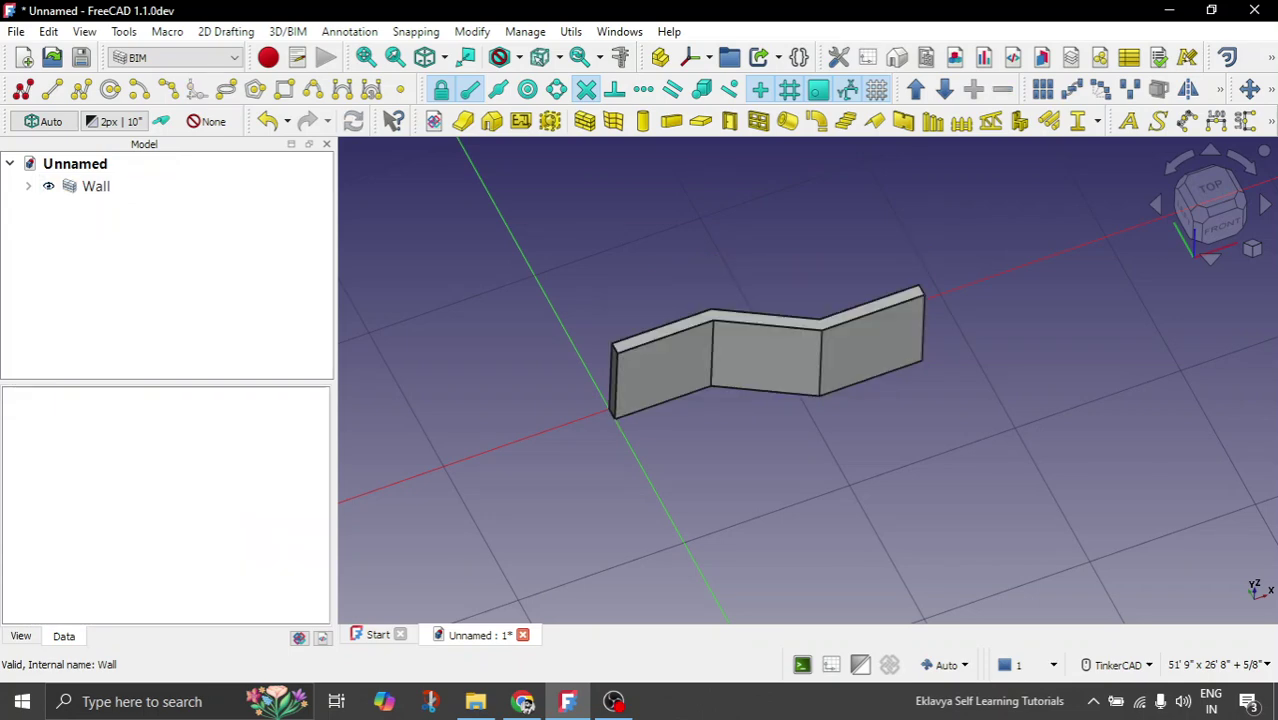
left_click(96, 186)
left_click(679, 471)
mouse_move(679, 471)
right_mouse_down()
mouse_move(638, 432)
mouse_move(667, 469)
right_mouse_up()
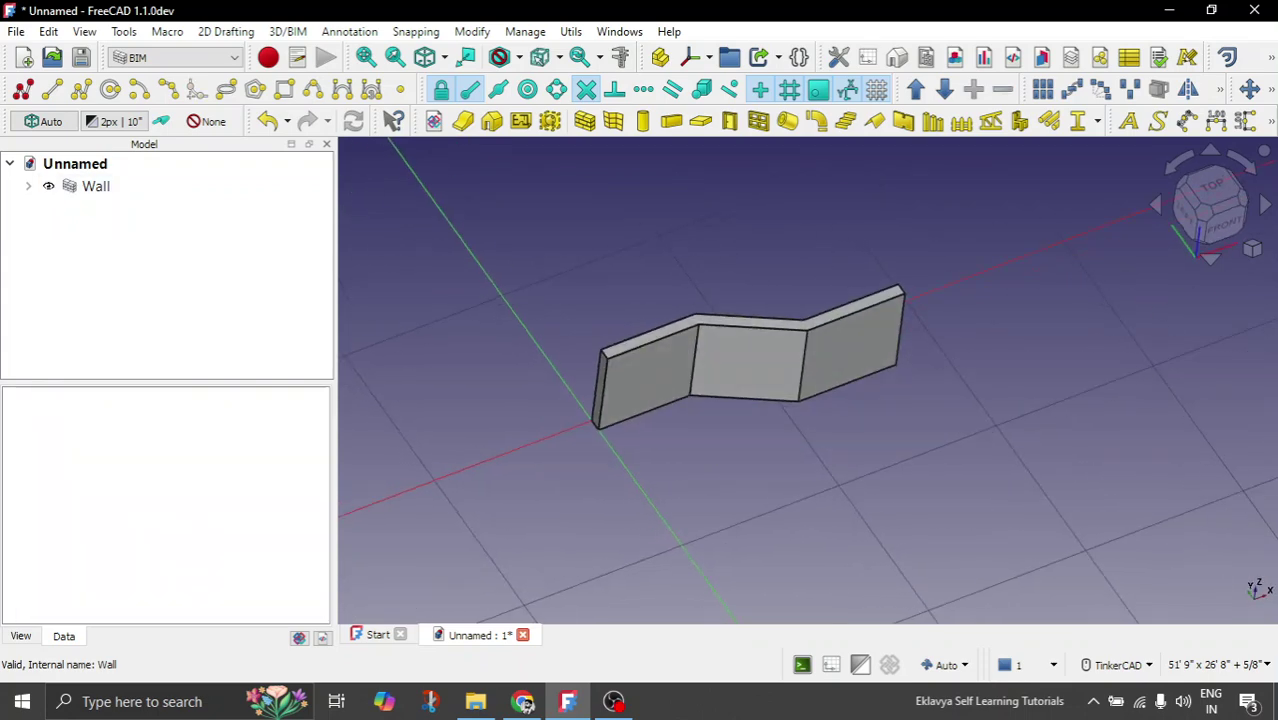
Step: Align the working plane to the front face of the first wall segment, which starts at the origin
scroll(717, 460, "up", 3)
scroll(717, 460, "down", 1)
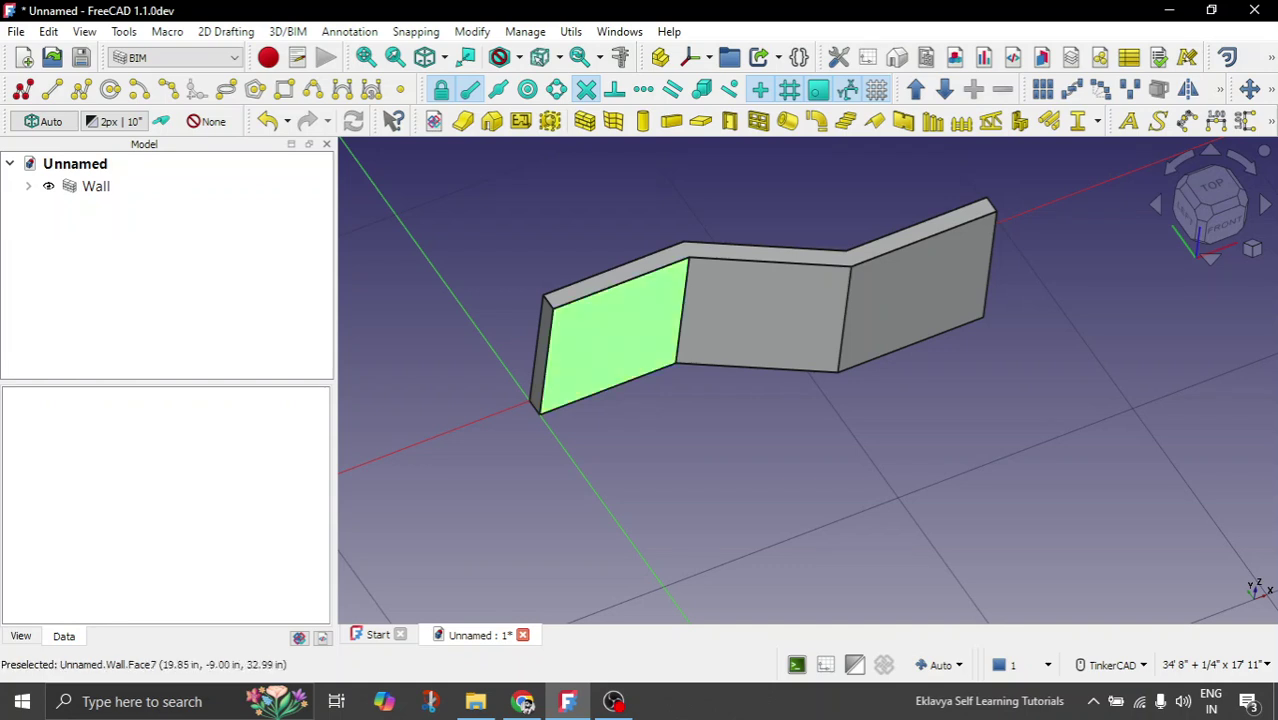
left_click(612, 335)
left_click(43, 121)
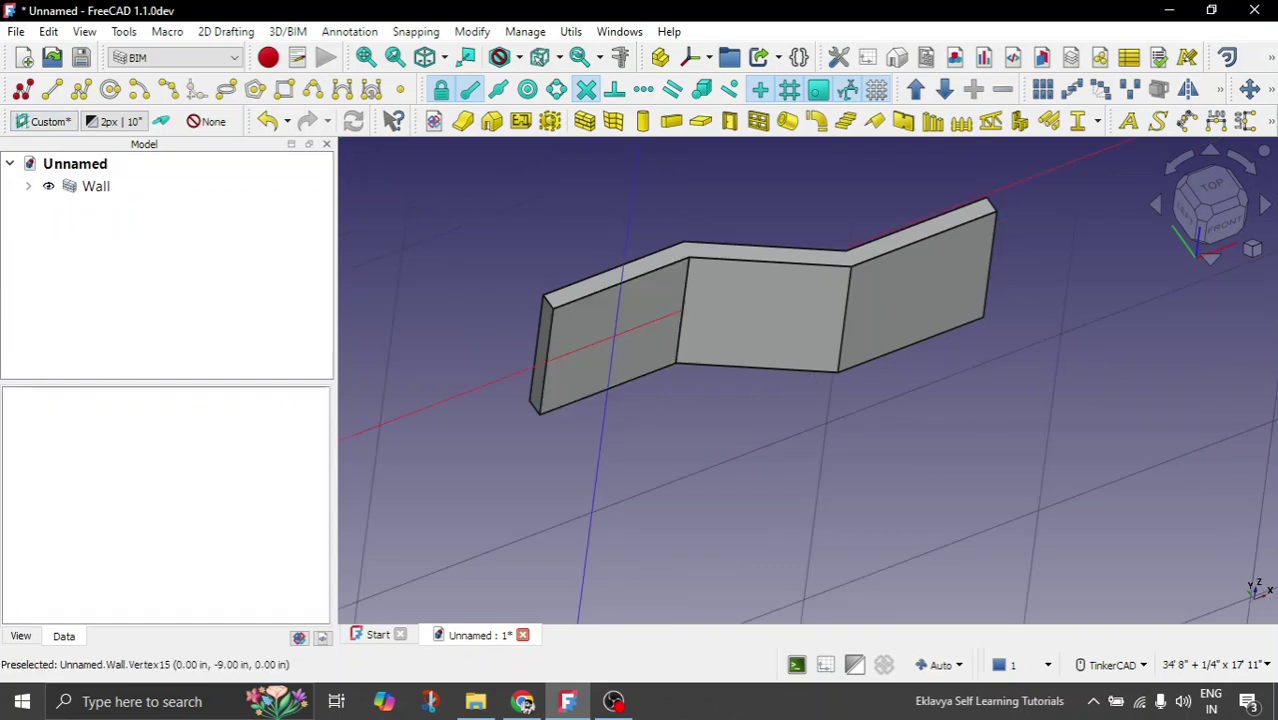
right_click_drag(655, 428, 674, 442)
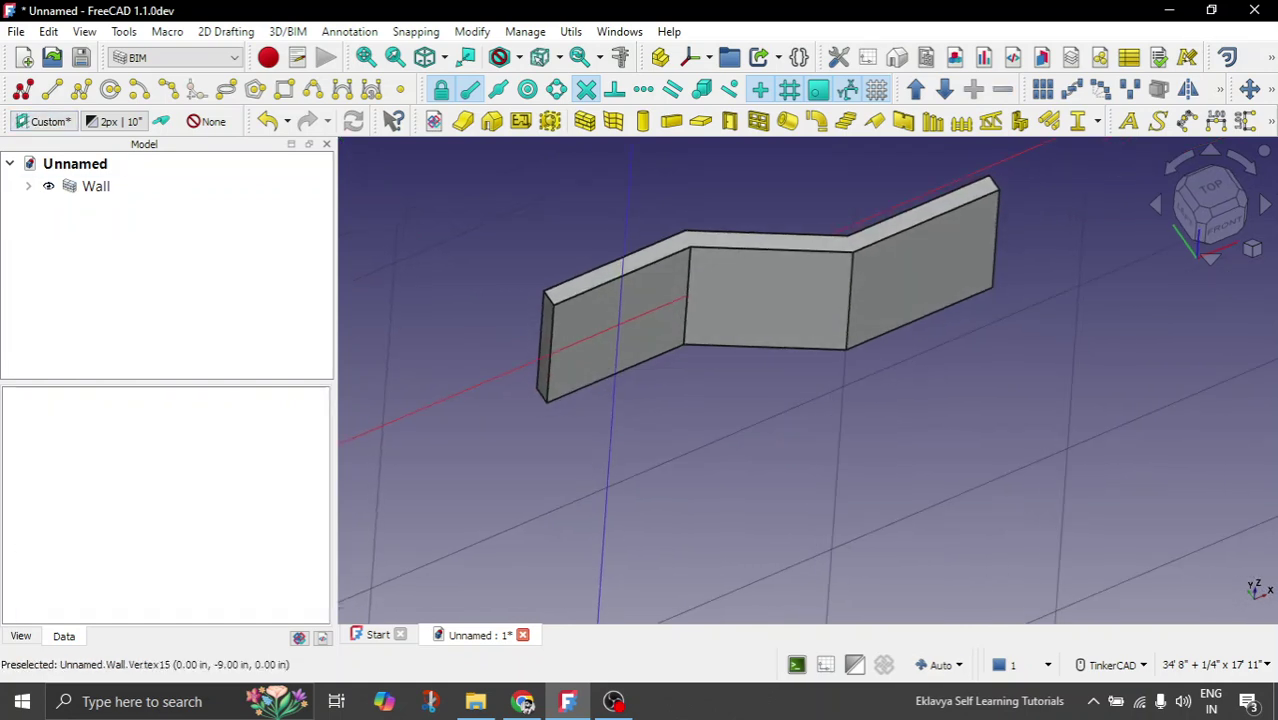
scroll(658, 219, "up", 1)
Step: Align the working plane to the middle wall segment's front face and place a window near the centre of that face
left_click(793, 316)
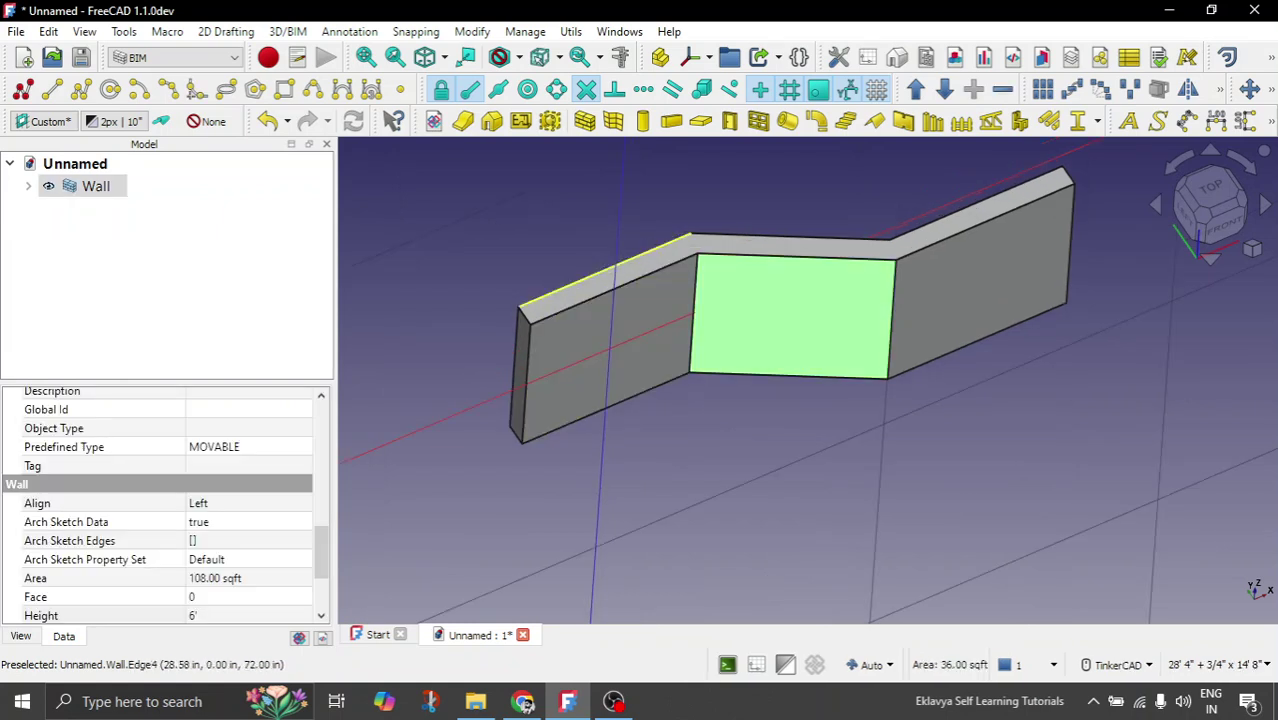
left_click(43, 121)
mouse_move(770, 448)
right_mouse_down()
mouse_move(768, 414)
mouse_move(770, 432)
right_mouse_up()
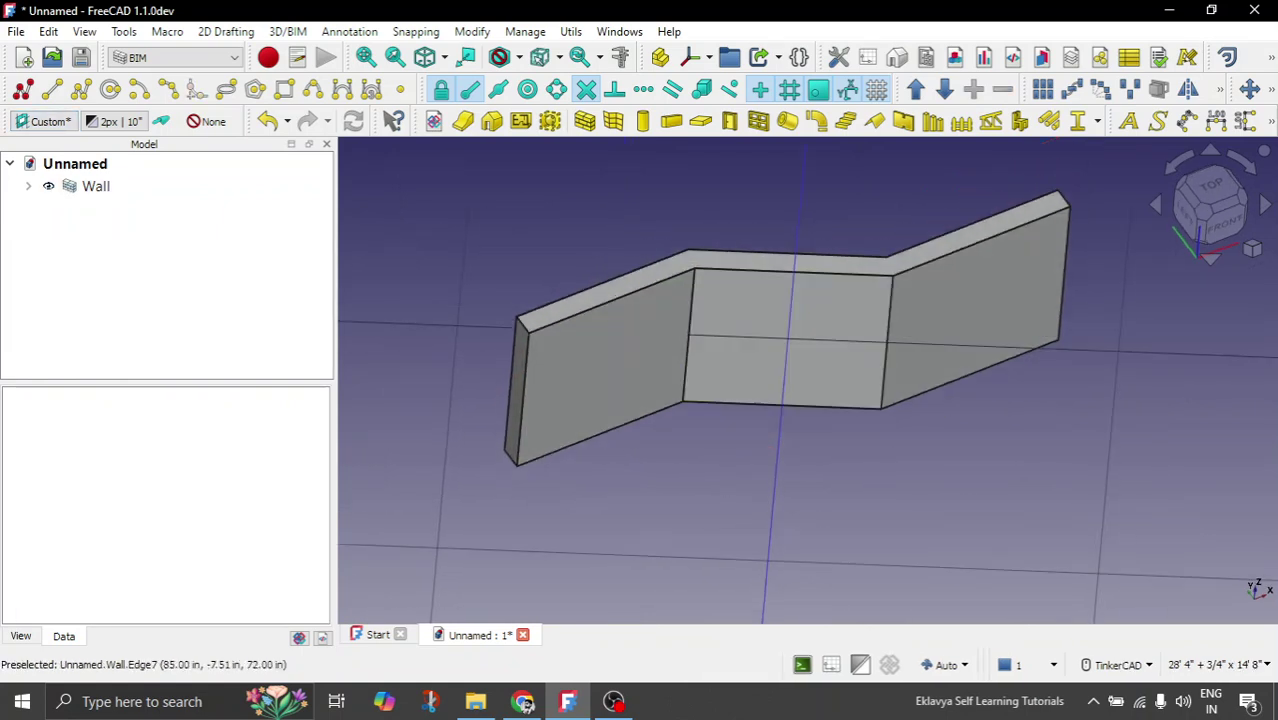
left_click(758, 121)
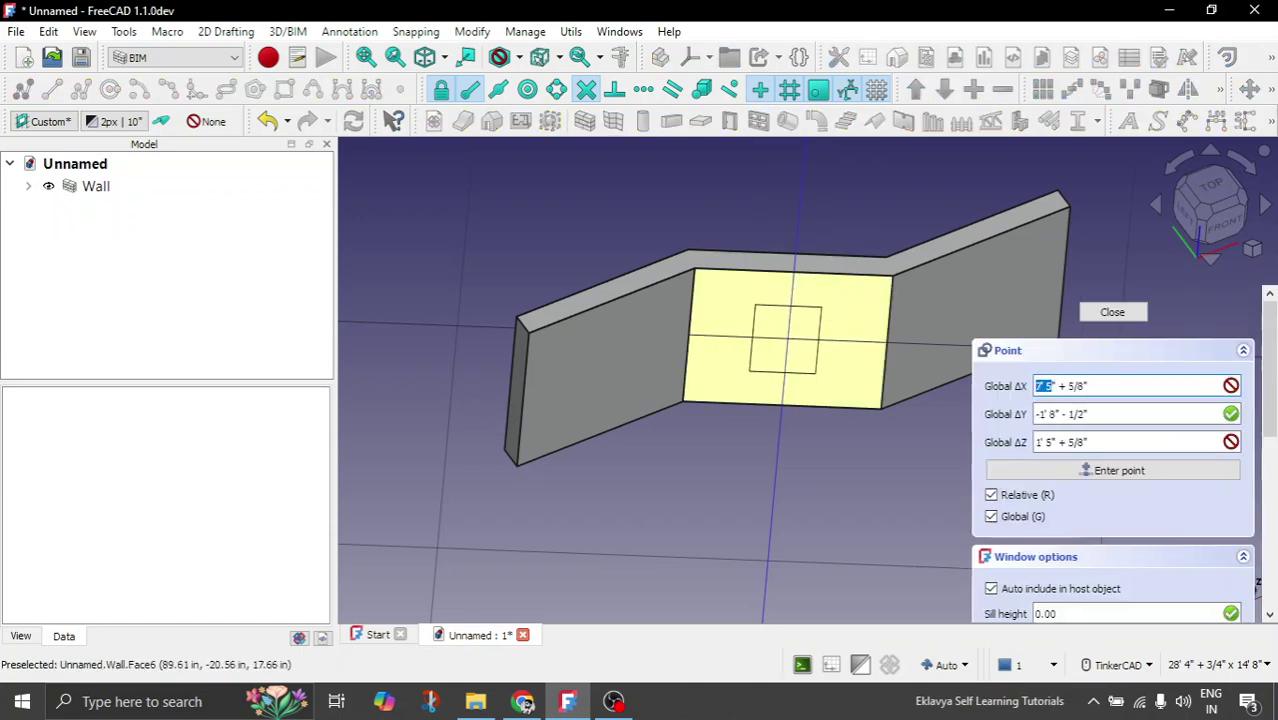
left_click(785, 338)
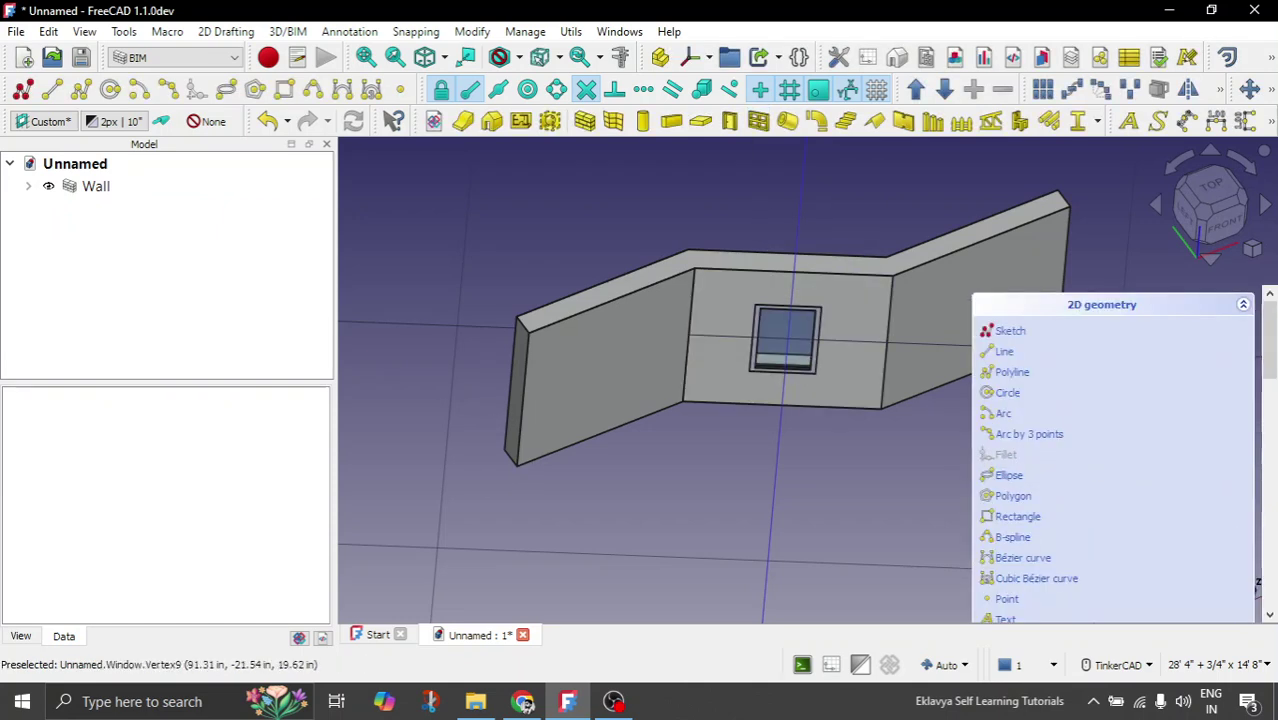
scroll(562, 498, "down", 1)
right_click_drag(684, 512, 782, 510)
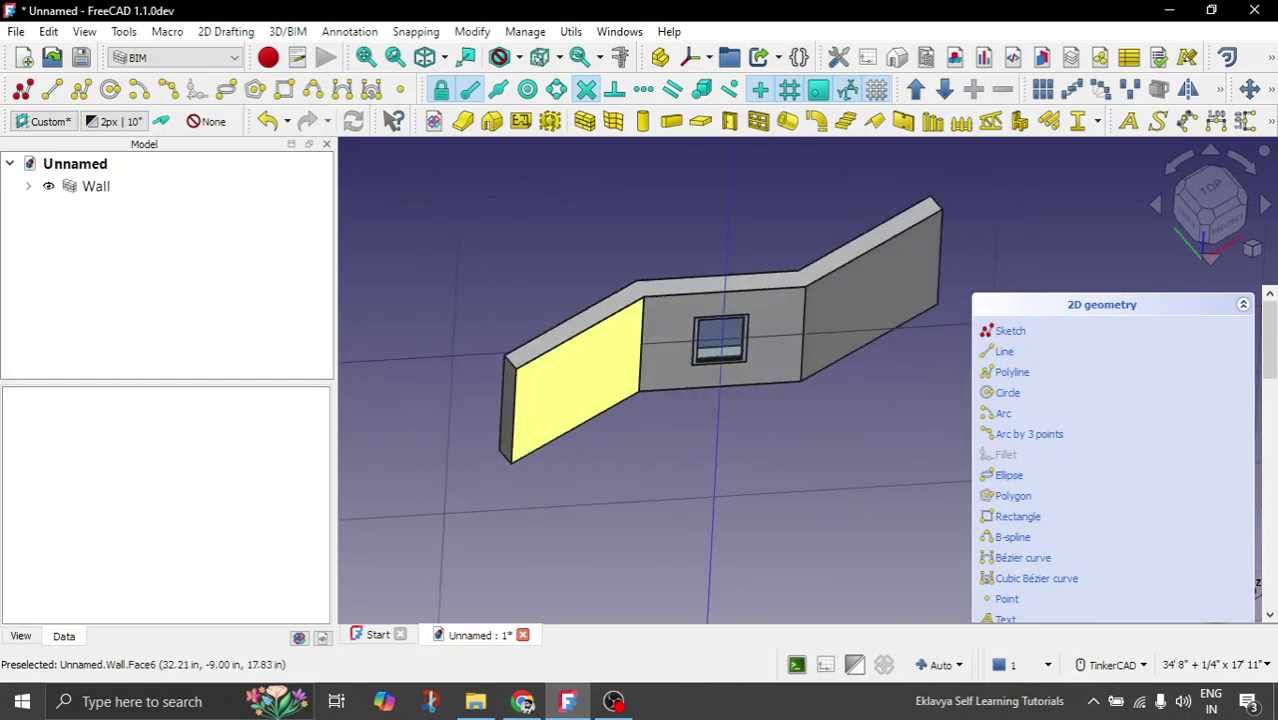
scroll(571, 410, "down", 3)
scroll(585, 408, "up", 5)
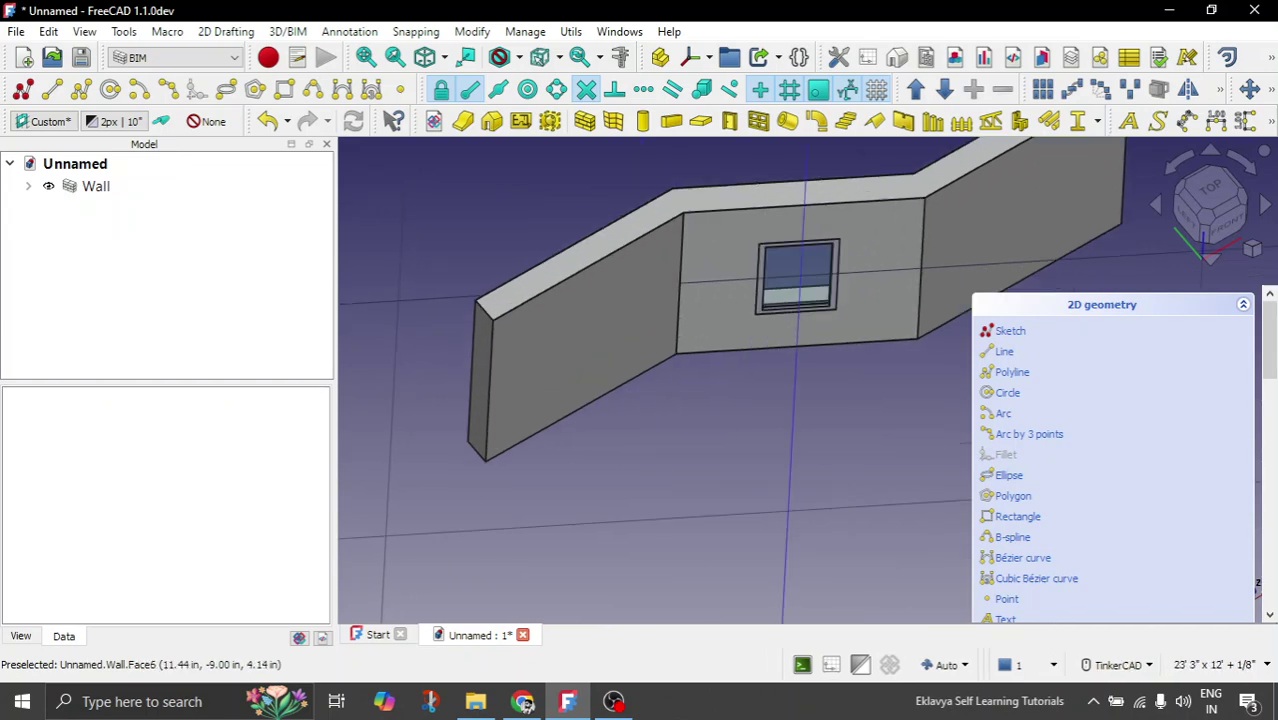
right_click_drag(506, 436, 452, 350)
scroll(445, 344, "down", 2)
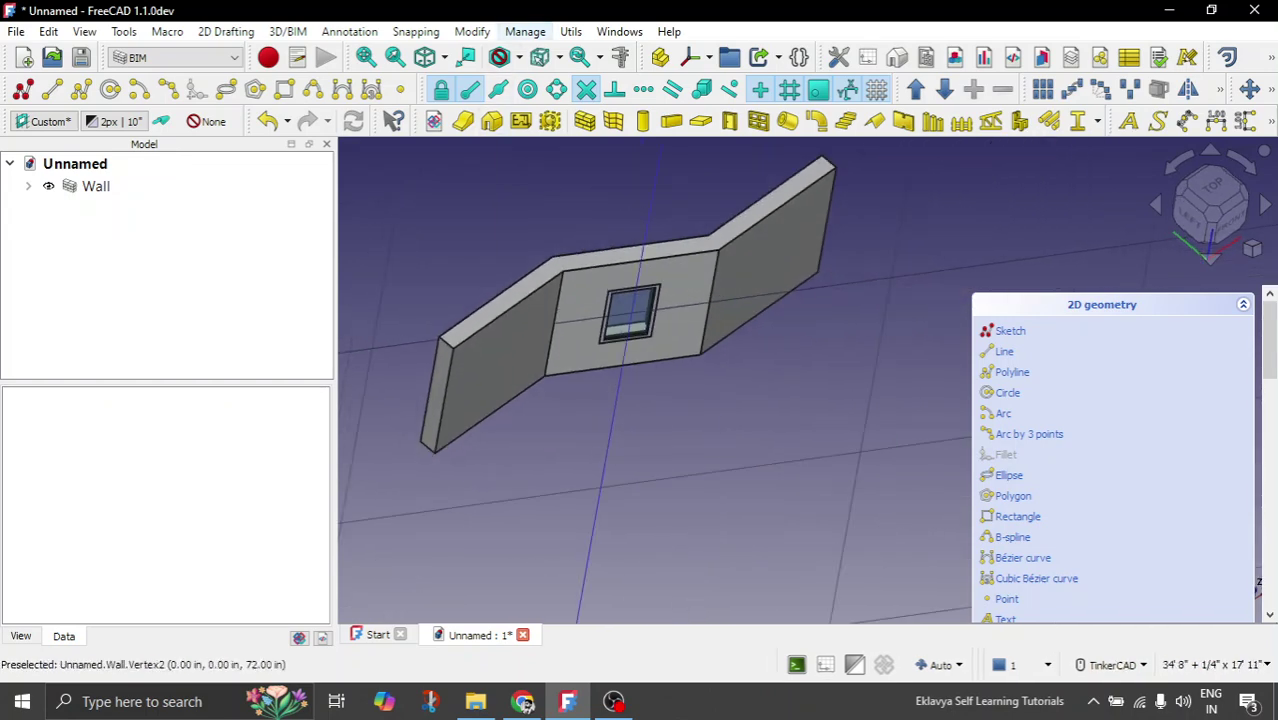
Step: Create a BIM material named Brick with the reddish-brown custom color #9b634b as both its color and its section color
left_click(525, 31)
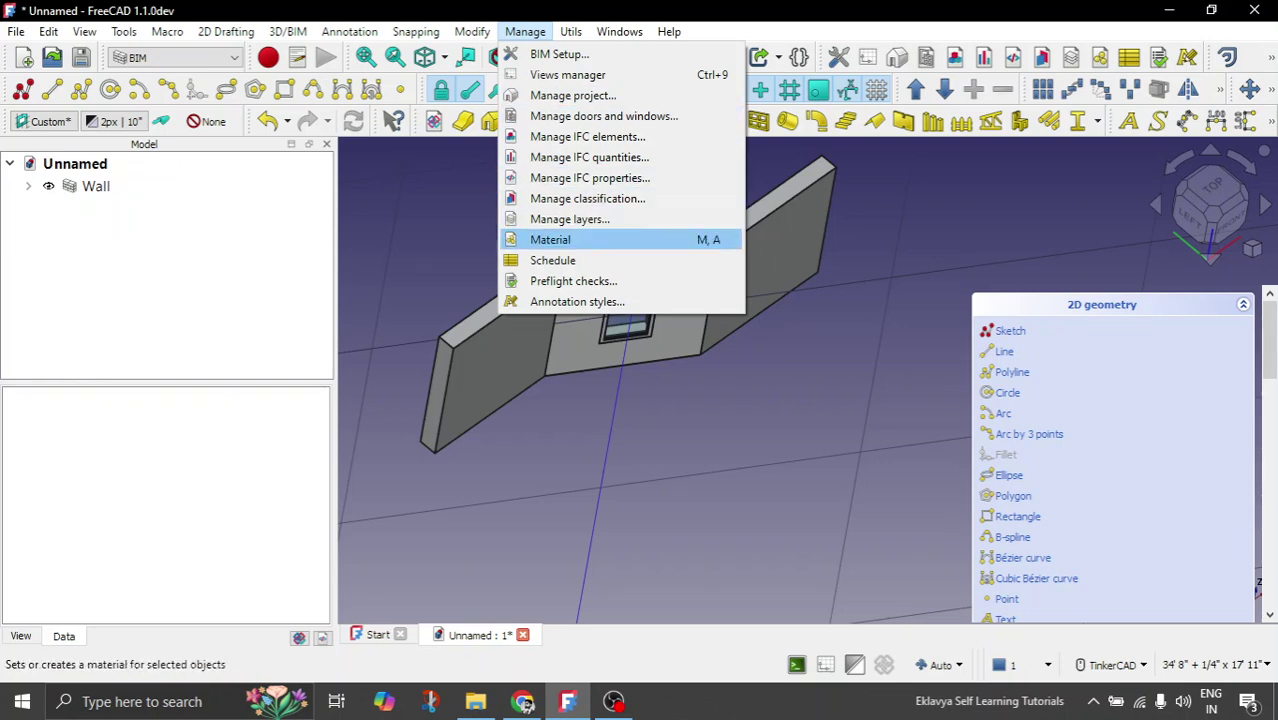
left_click(550, 239)
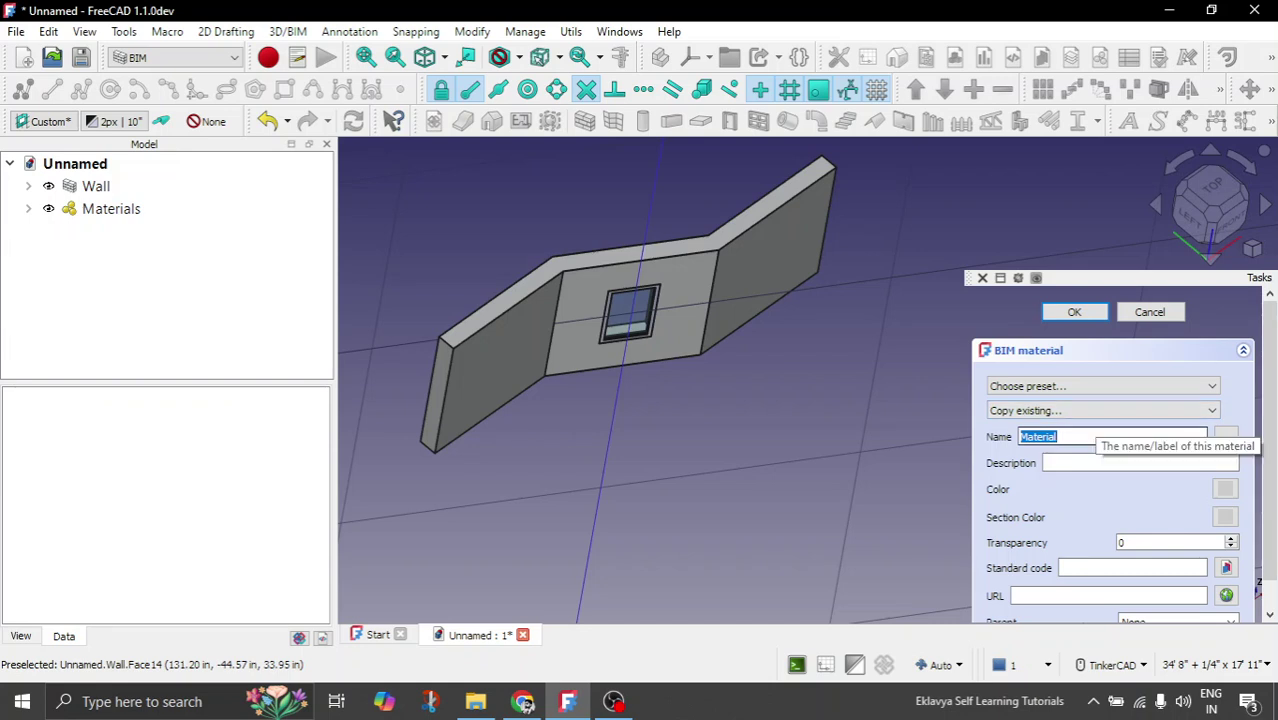
type("Brick")
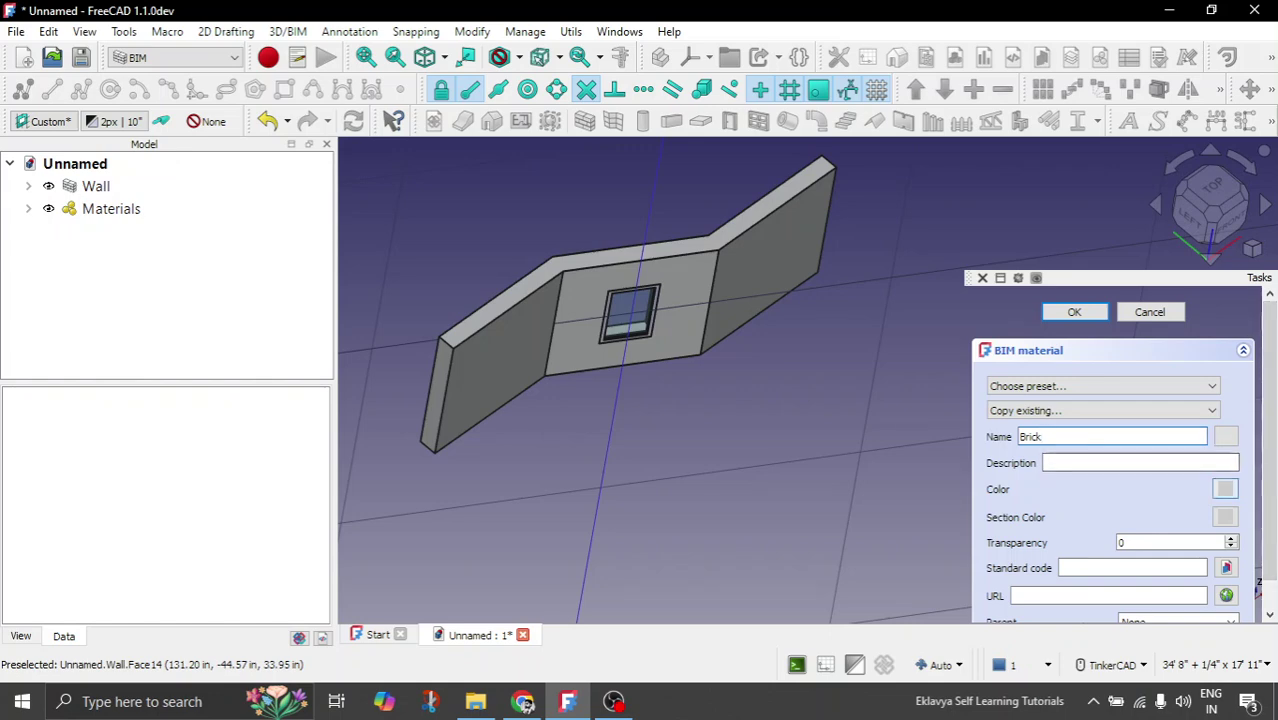
left_click(1225, 489)
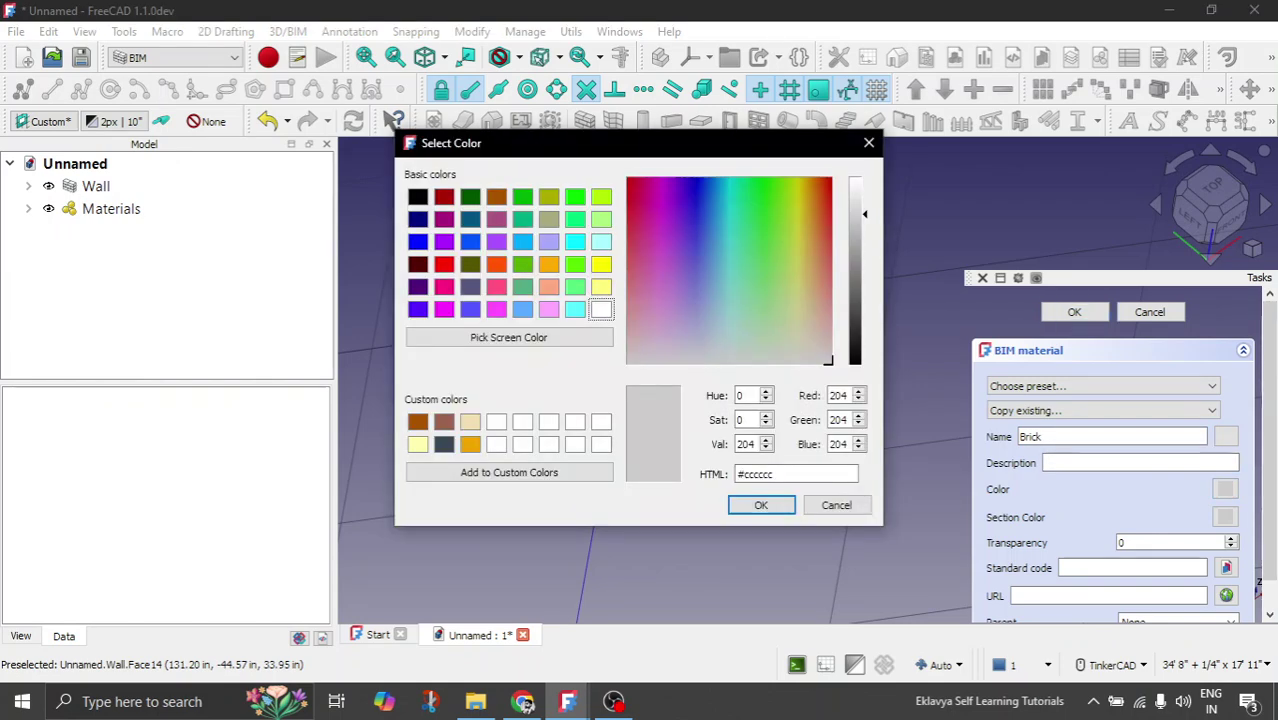
left_click(496, 197)
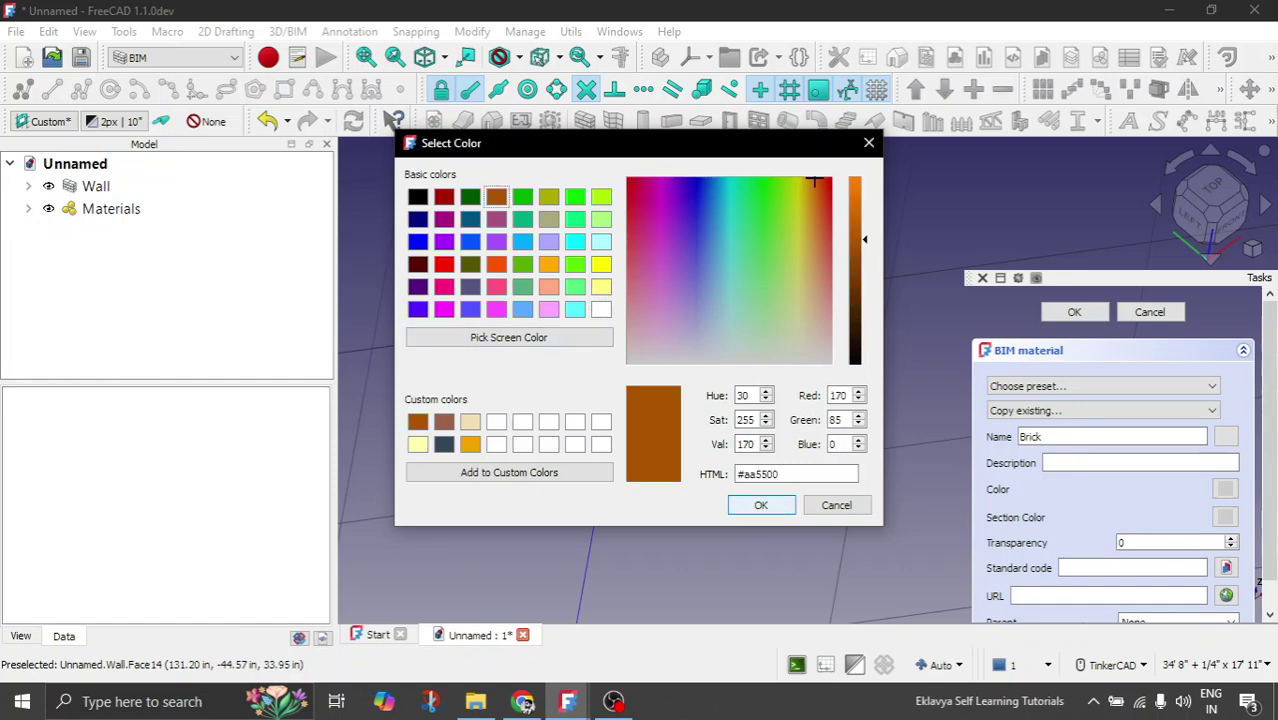
left_click(444, 422)
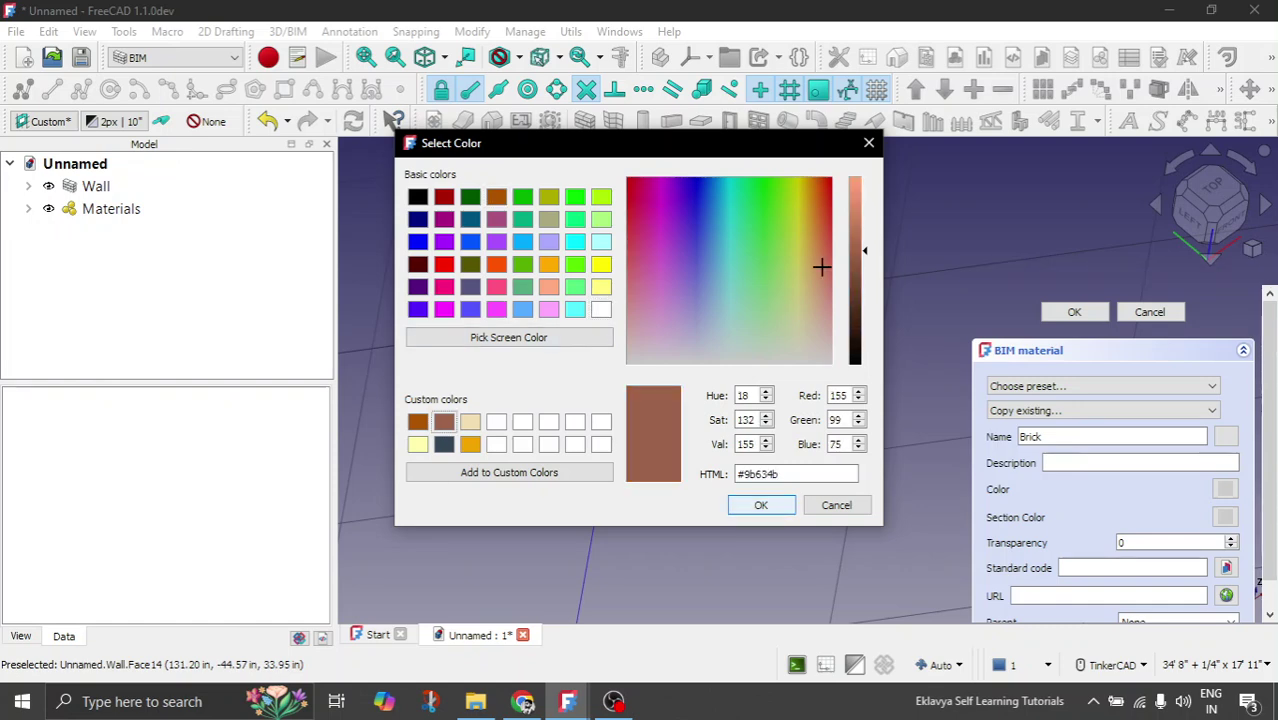
key("Return")
left_click(1225, 517)
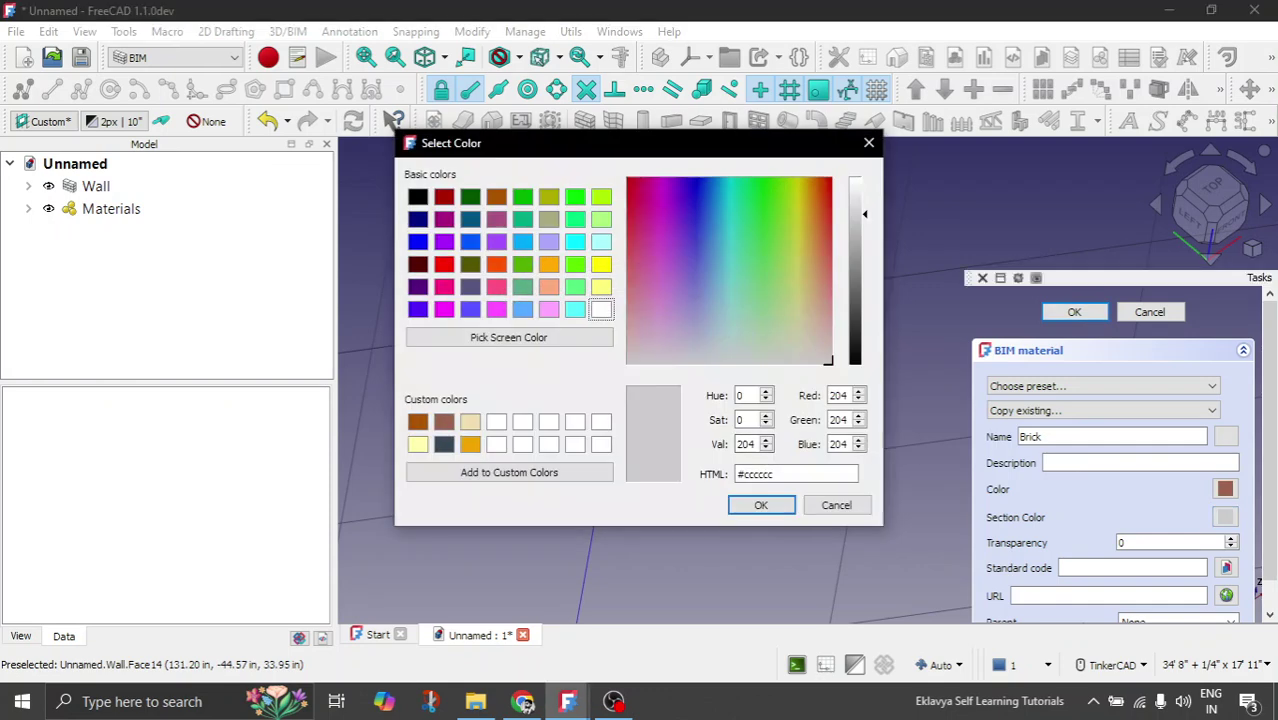
left_click(443, 421)
left_click(761, 505)
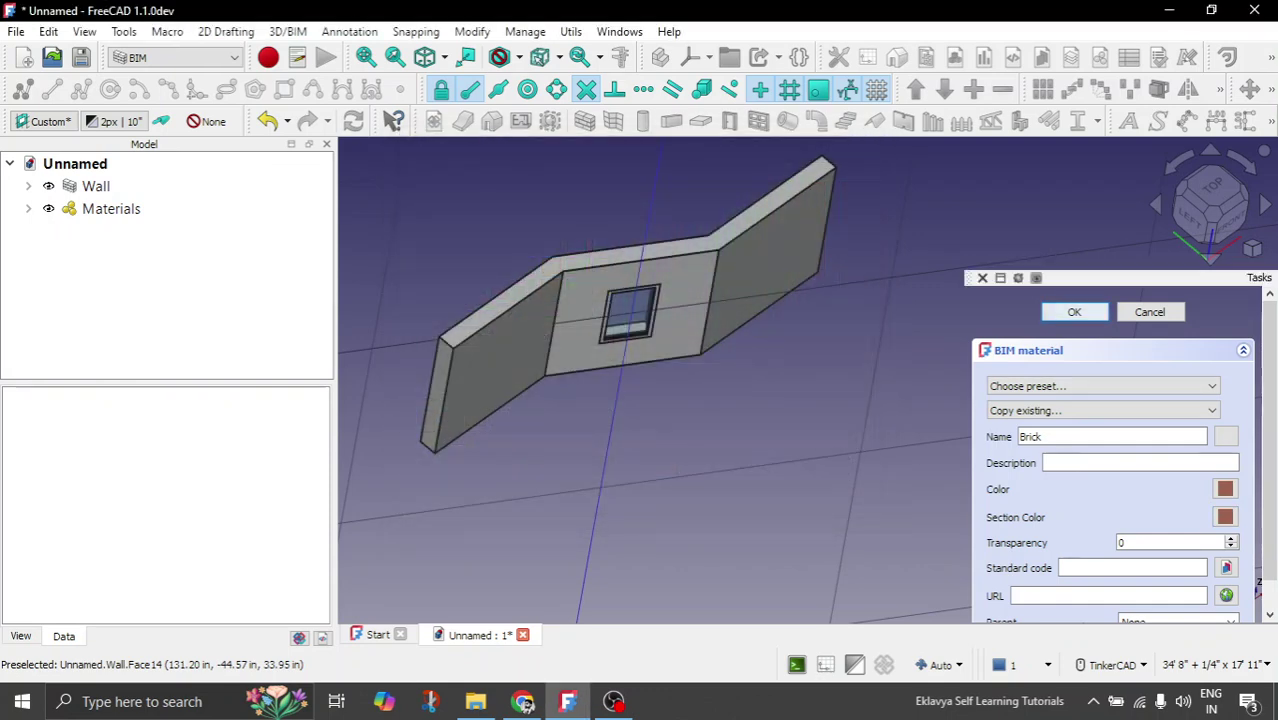
left_click(1075, 312)
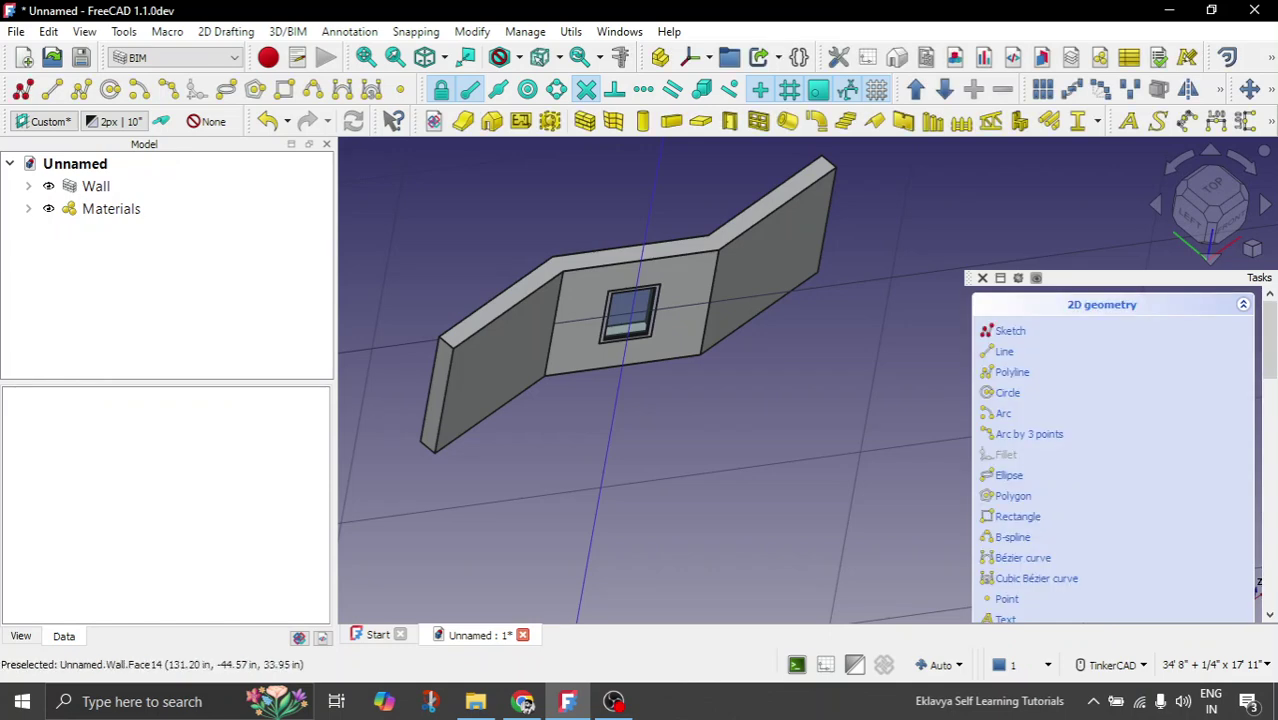
Step: Create a BIM material named Cement, keeping its default grey color
left_click(525, 31)
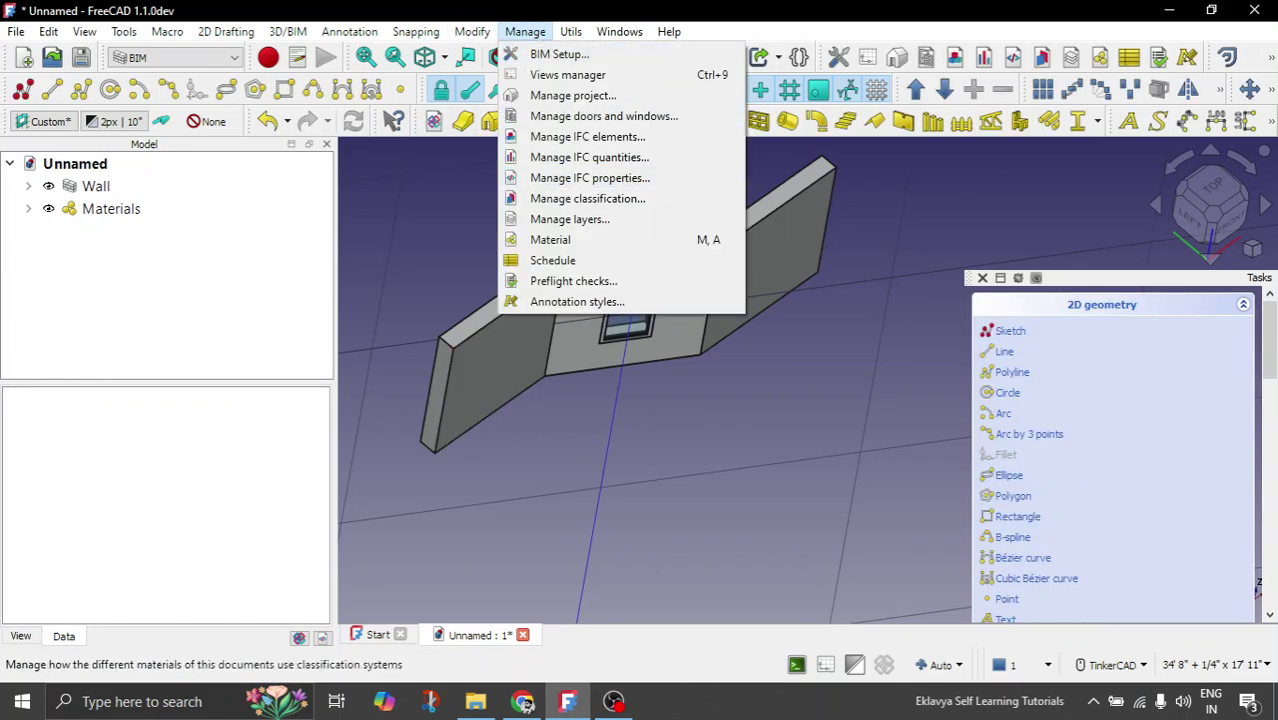
left_click(552, 239)
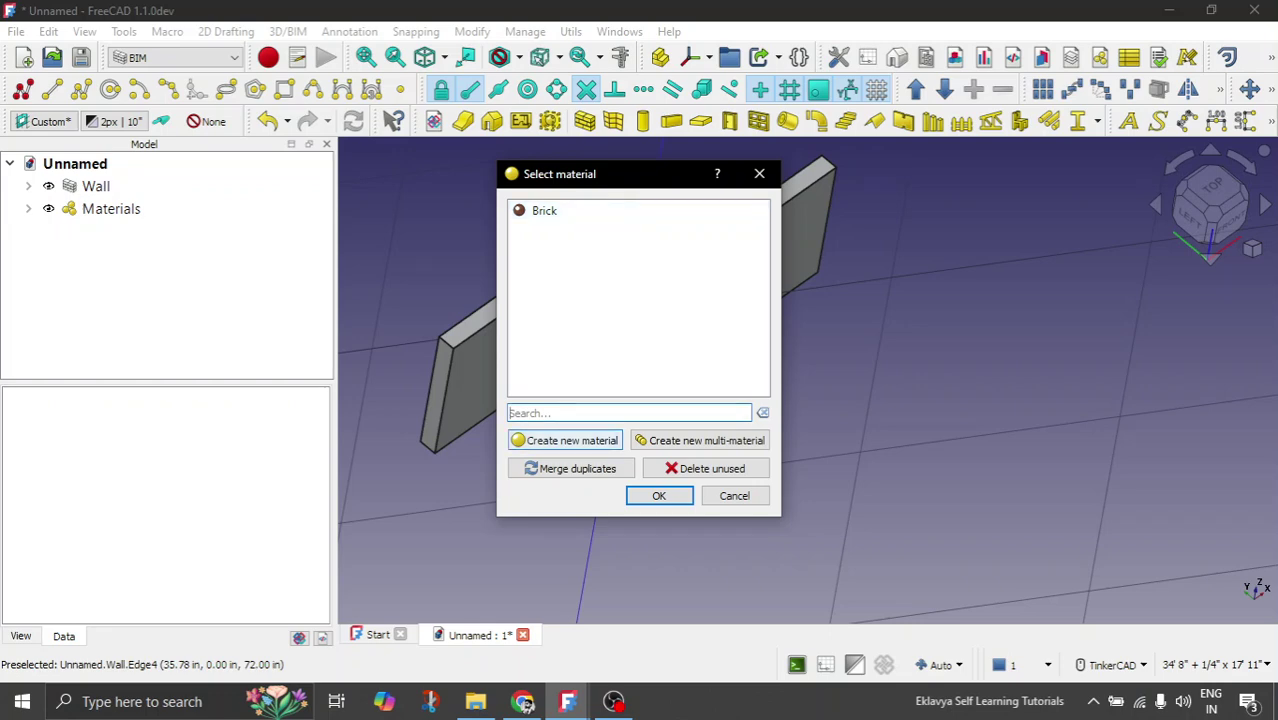
left_click(565, 440)
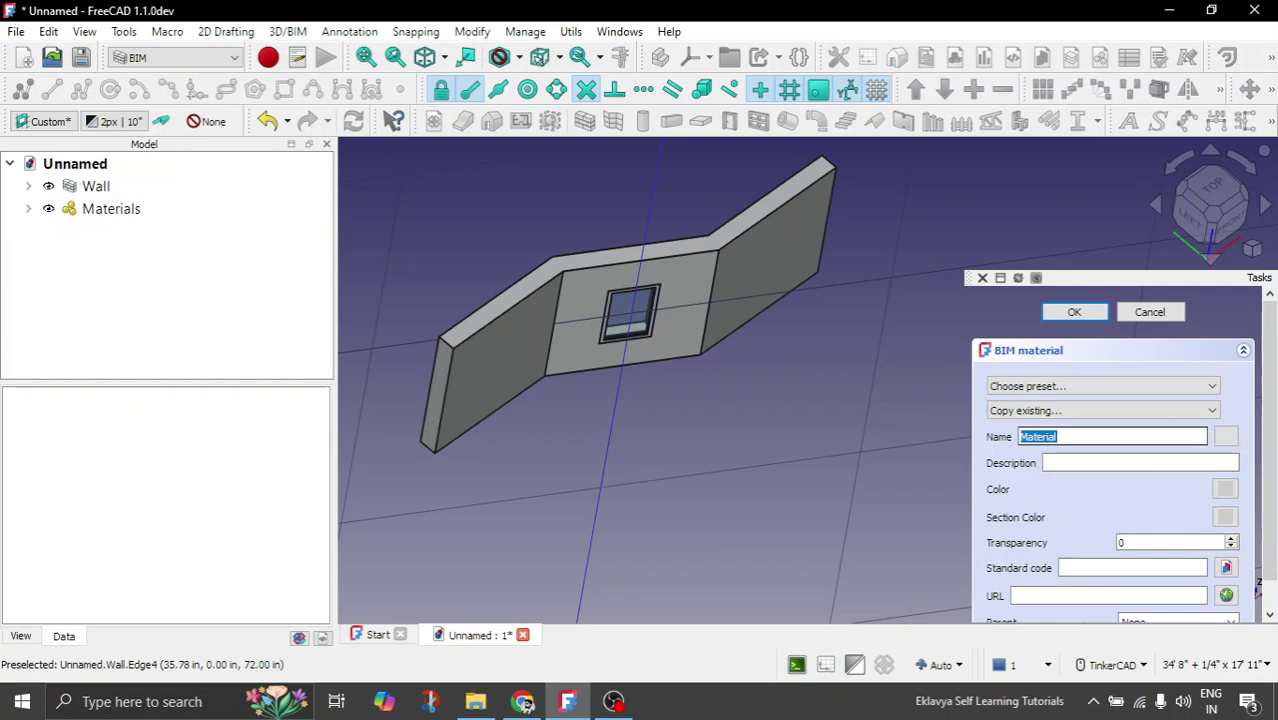
type("C")
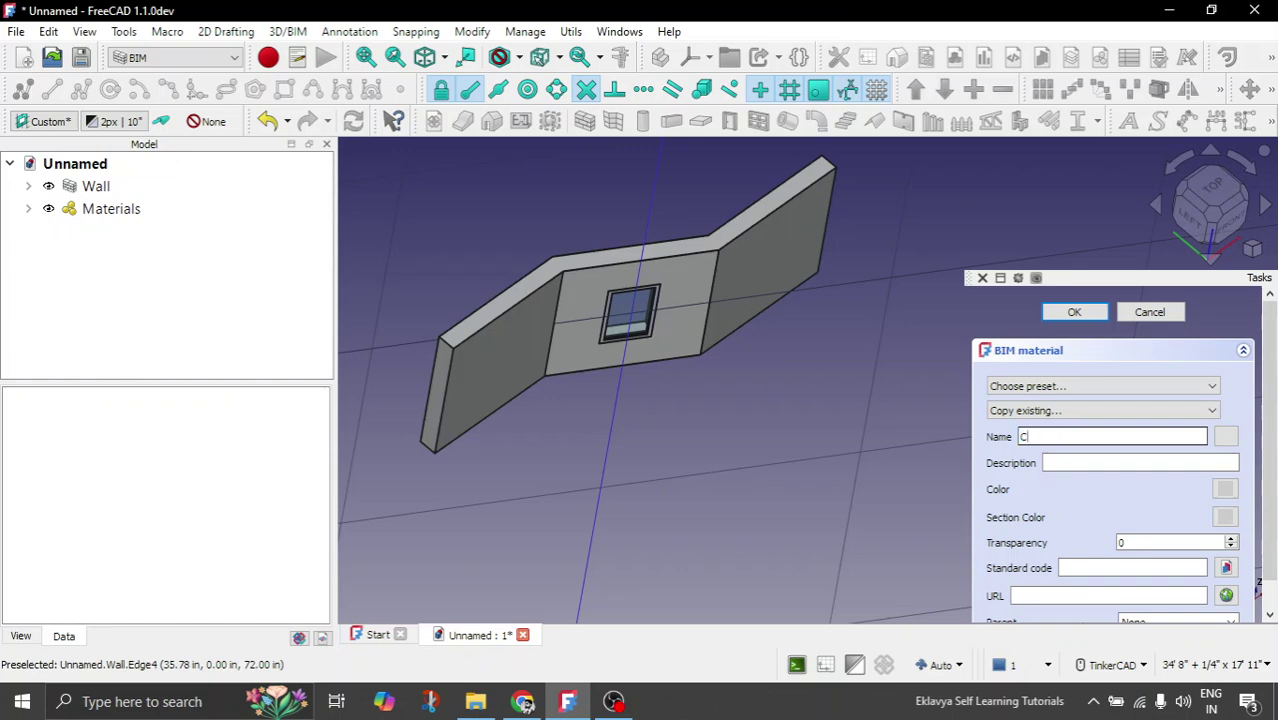
type("ement")
left_click(1225, 489)
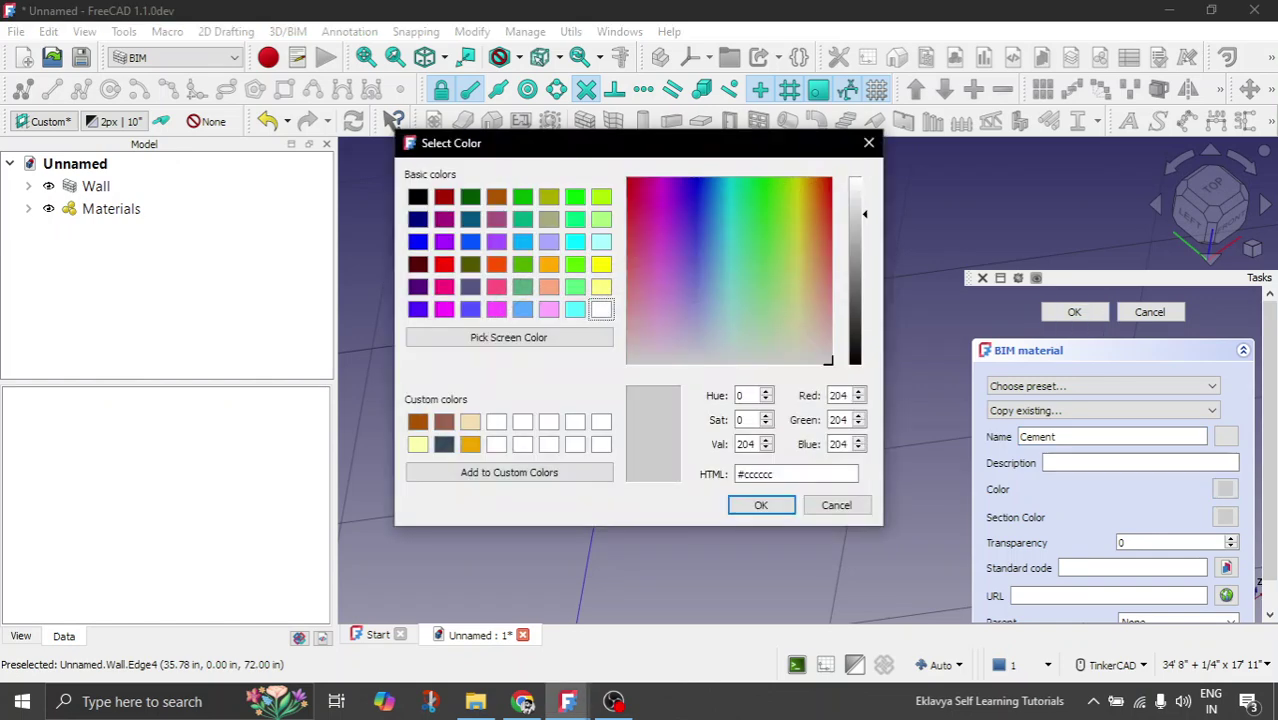
left_click(837, 505)
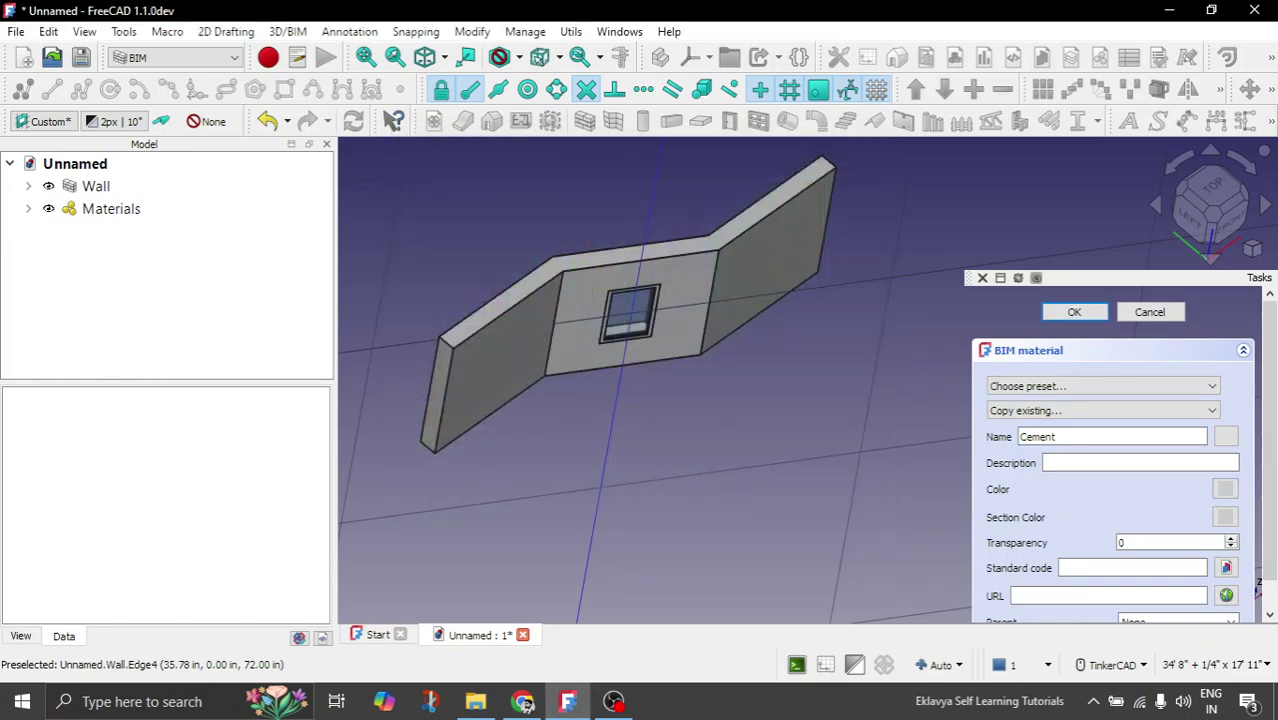
key("Return")
Step: Create a BIM material named Paint with the orange custom color #f0a500 as both its color and its section color
left_click(525, 31)
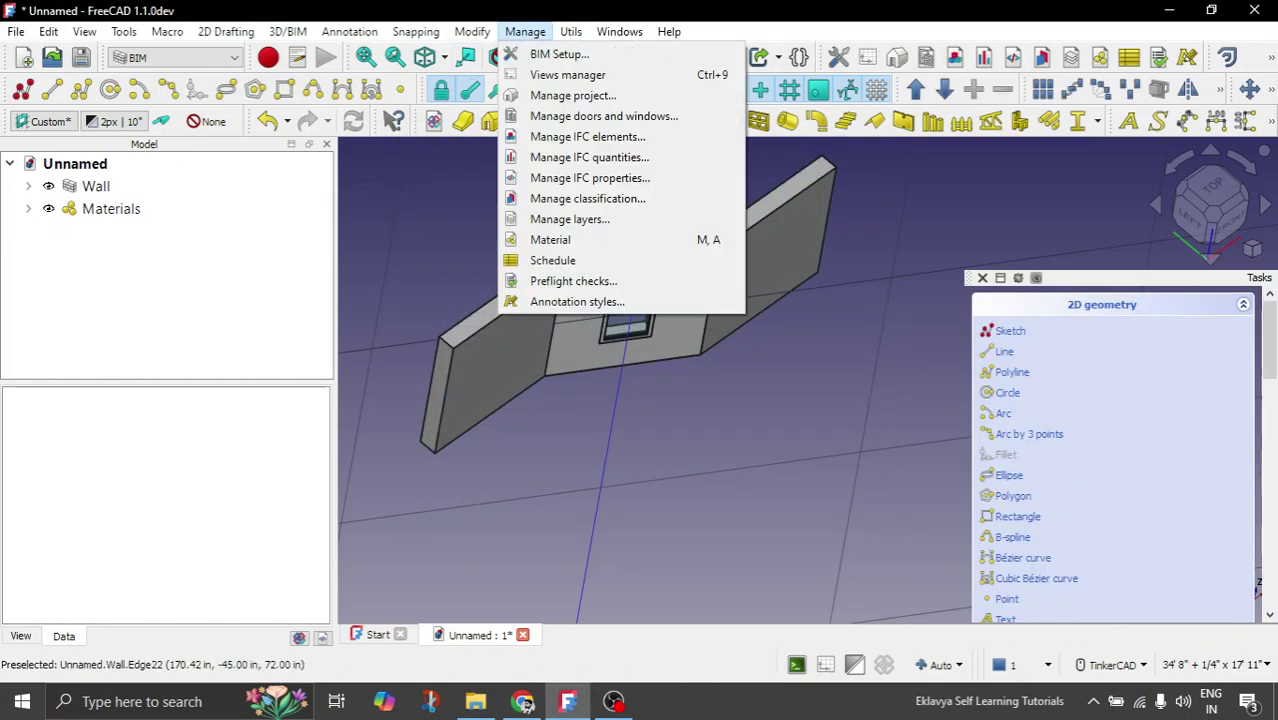
left_click(550, 240)
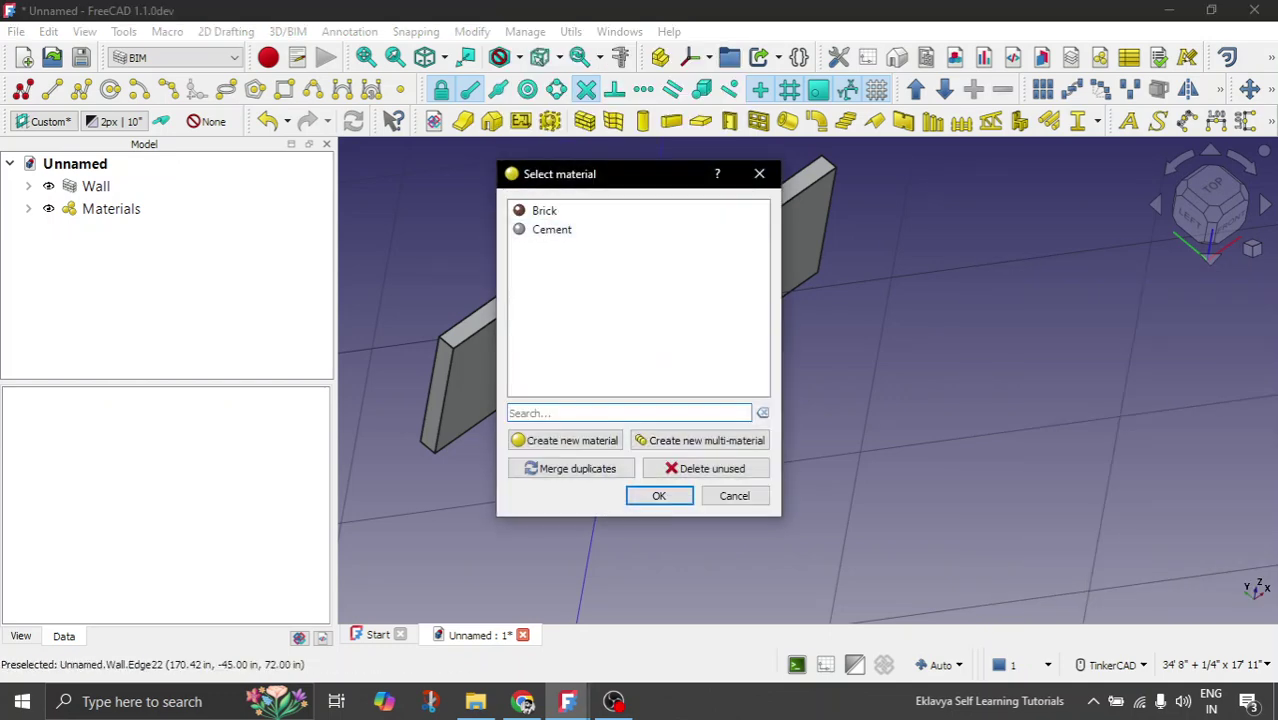
left_click(566, 441)
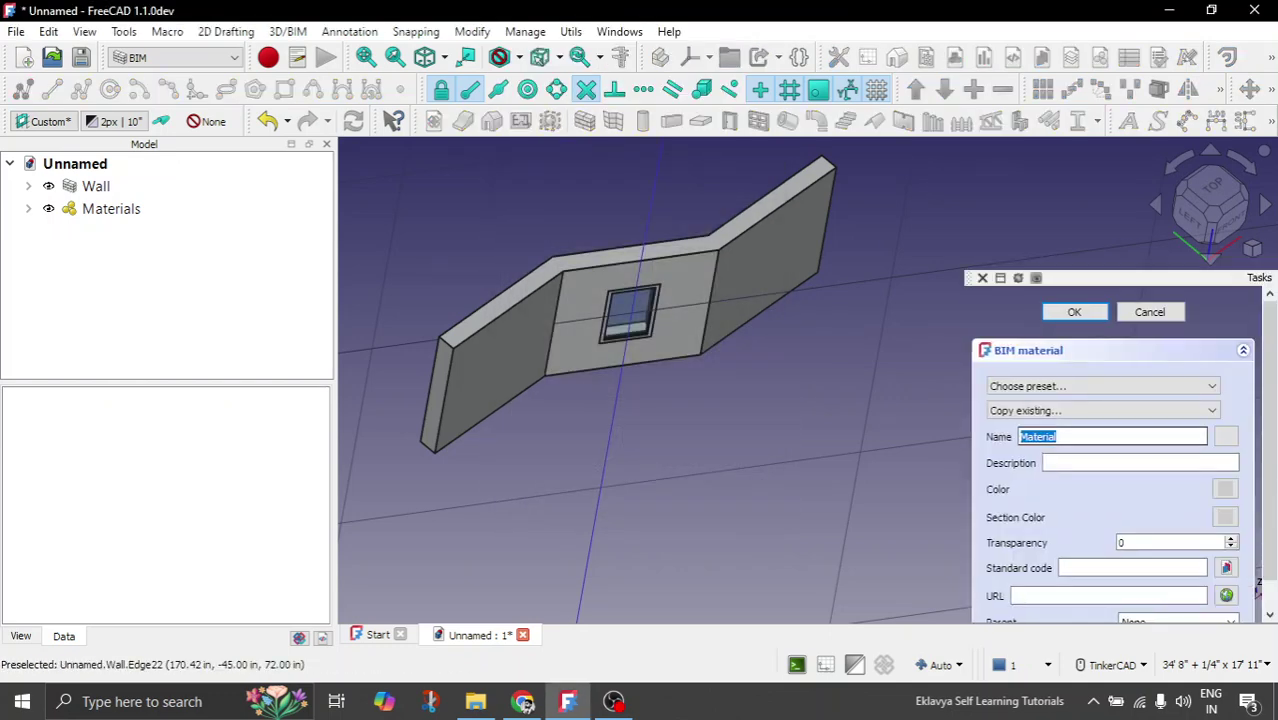
left_click(1062, 437)
left_click_drag(1060, 437, 1015, 437)
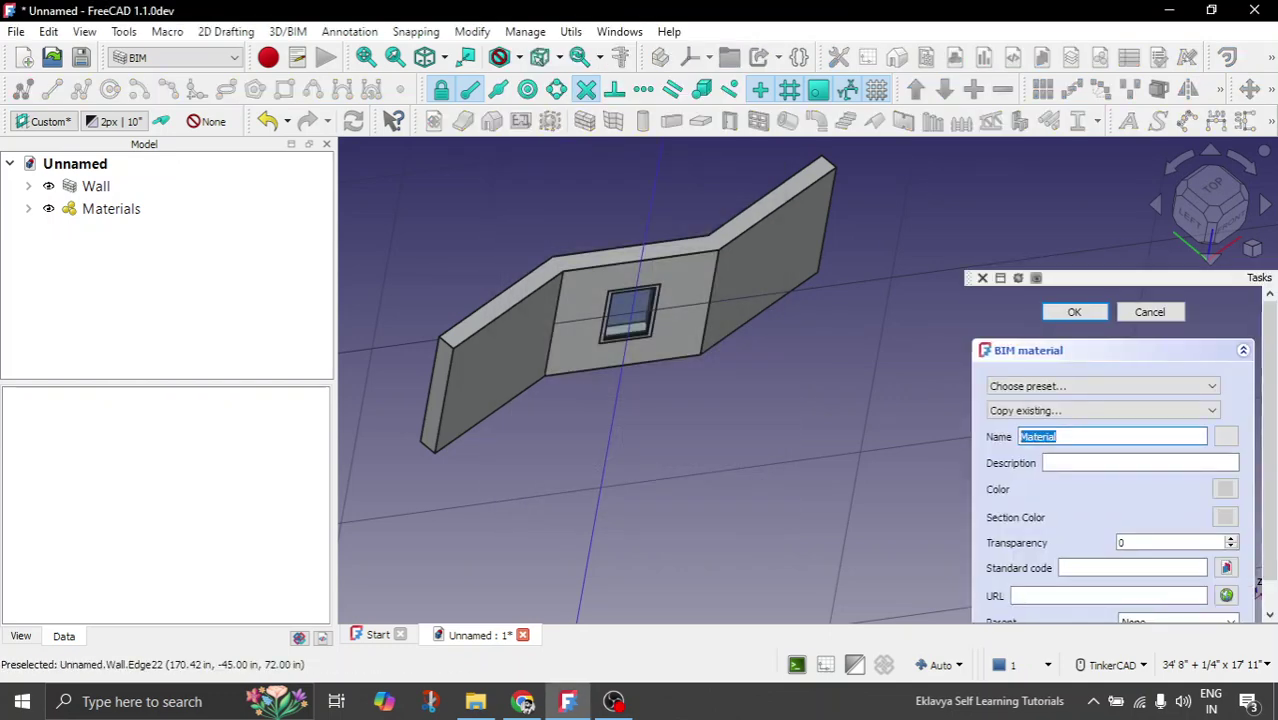
type("Paint")
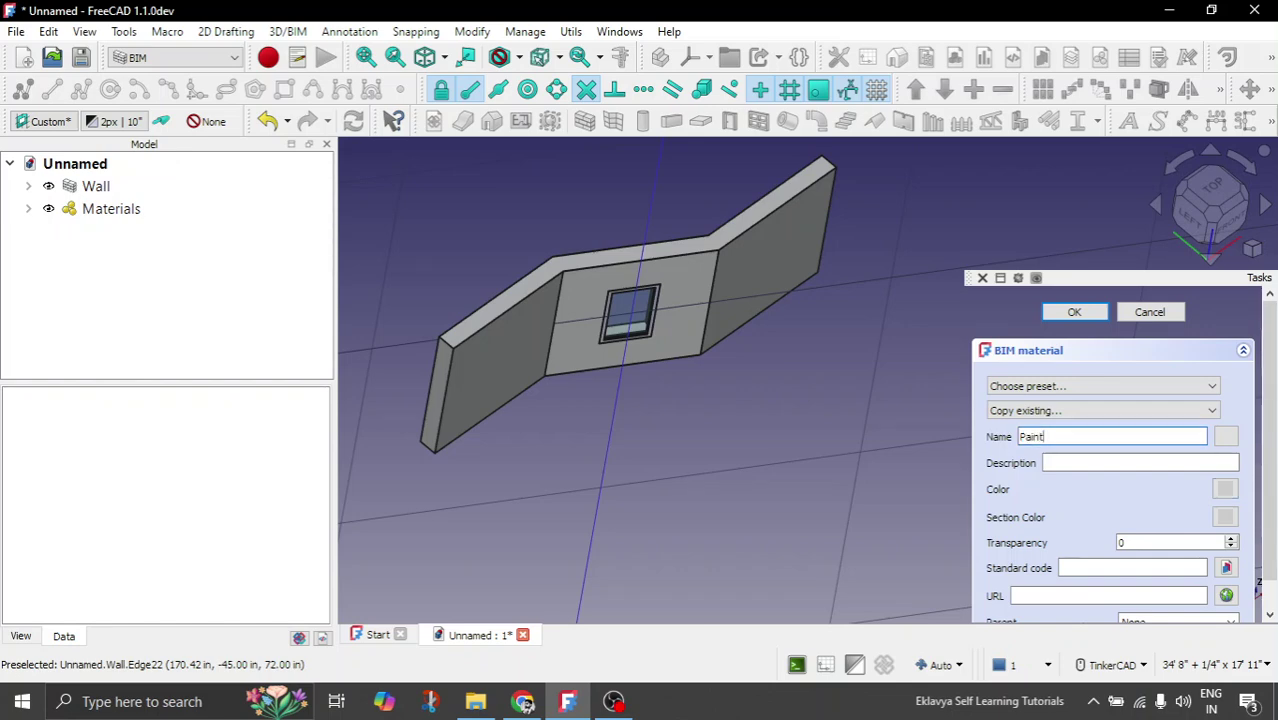
left_click(1225, 489)
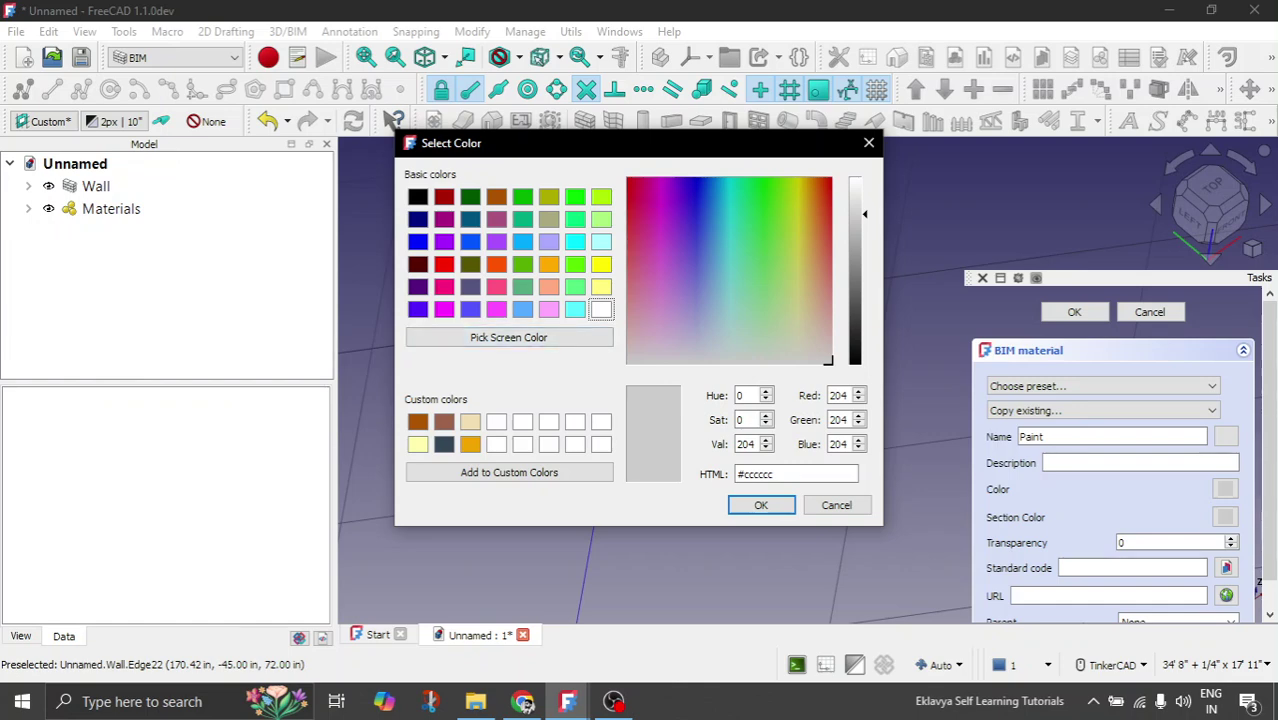
left_click(470, 445)
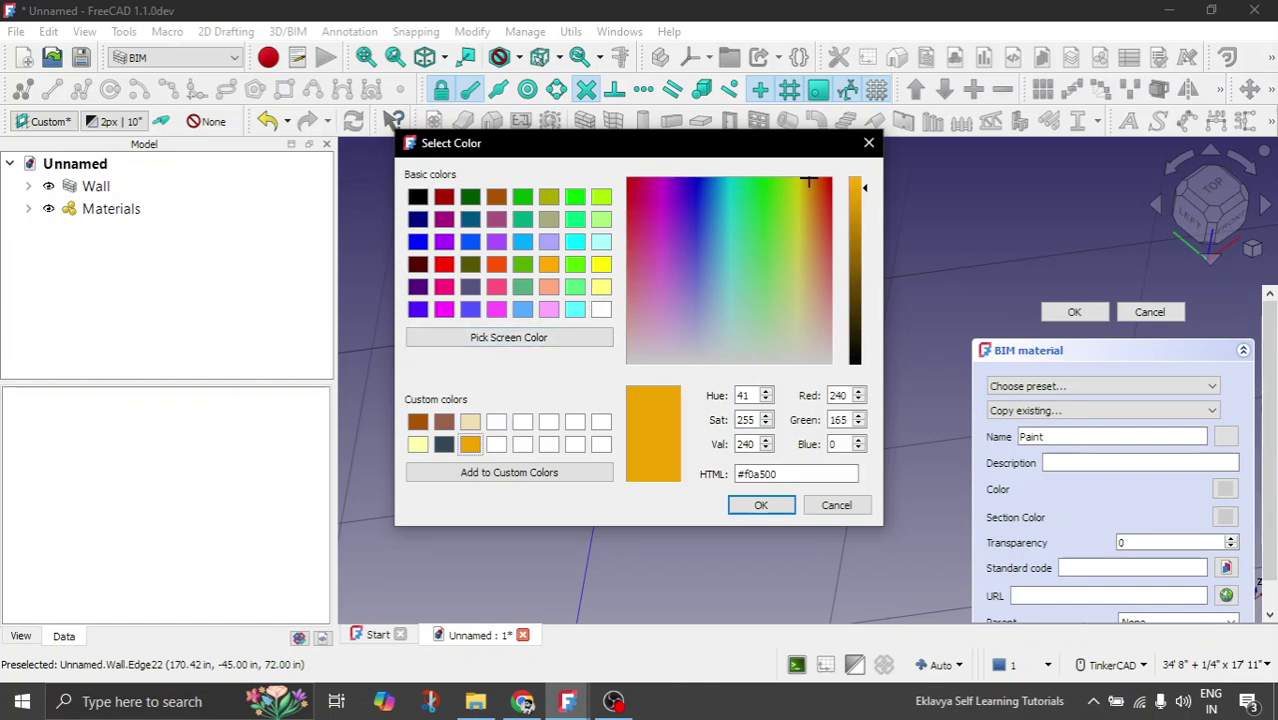
left_click(761, 505)
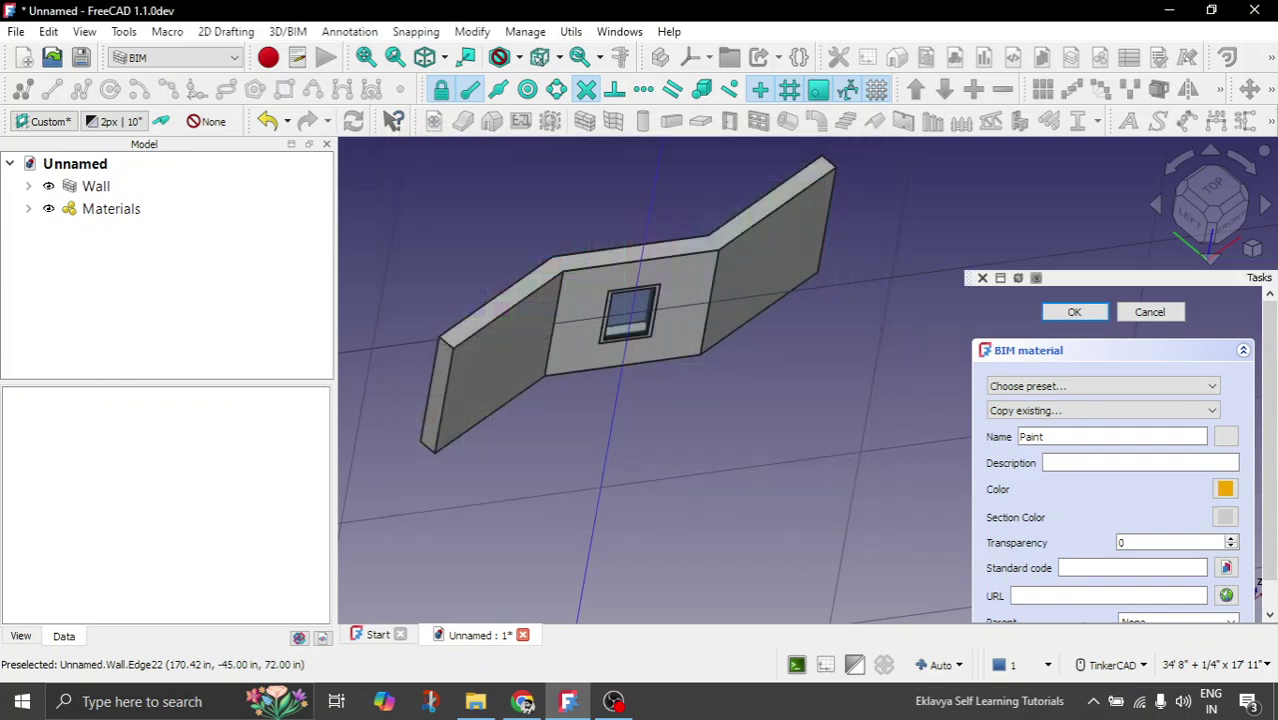
left_click(1225, 517)
left_click(470, 445)
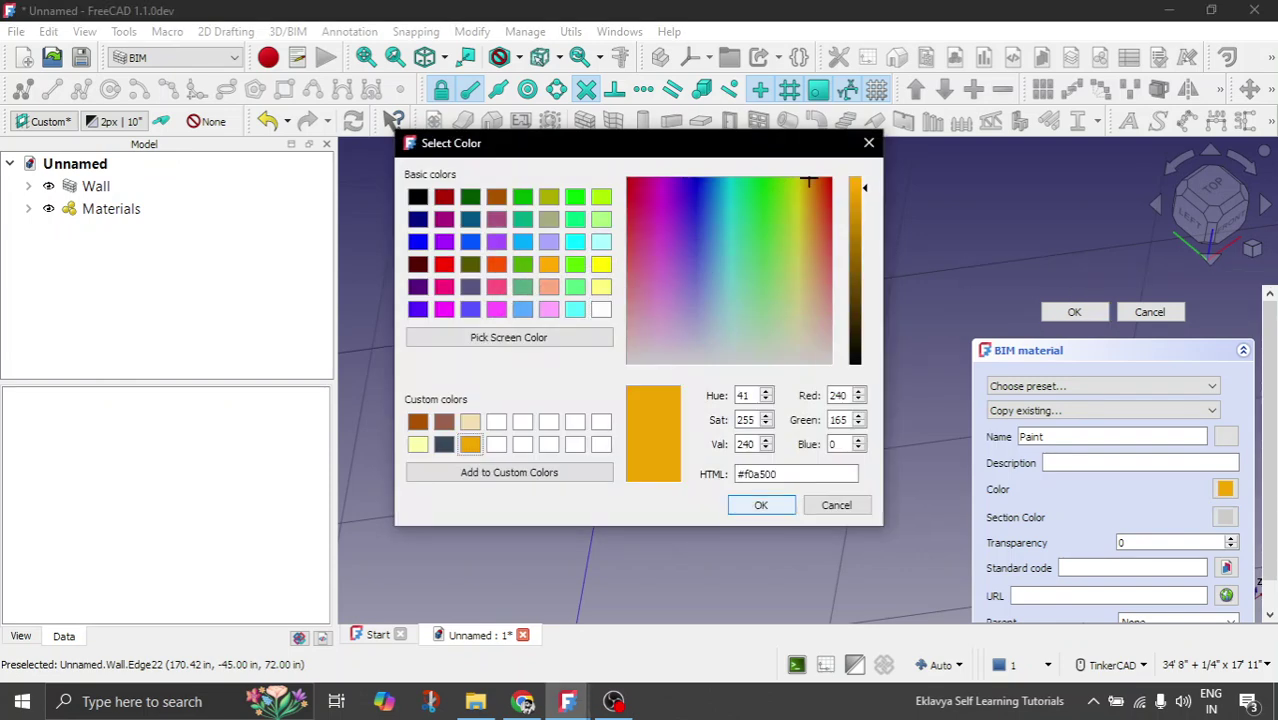
left_click(761, 505)
left_click(1074, 312)
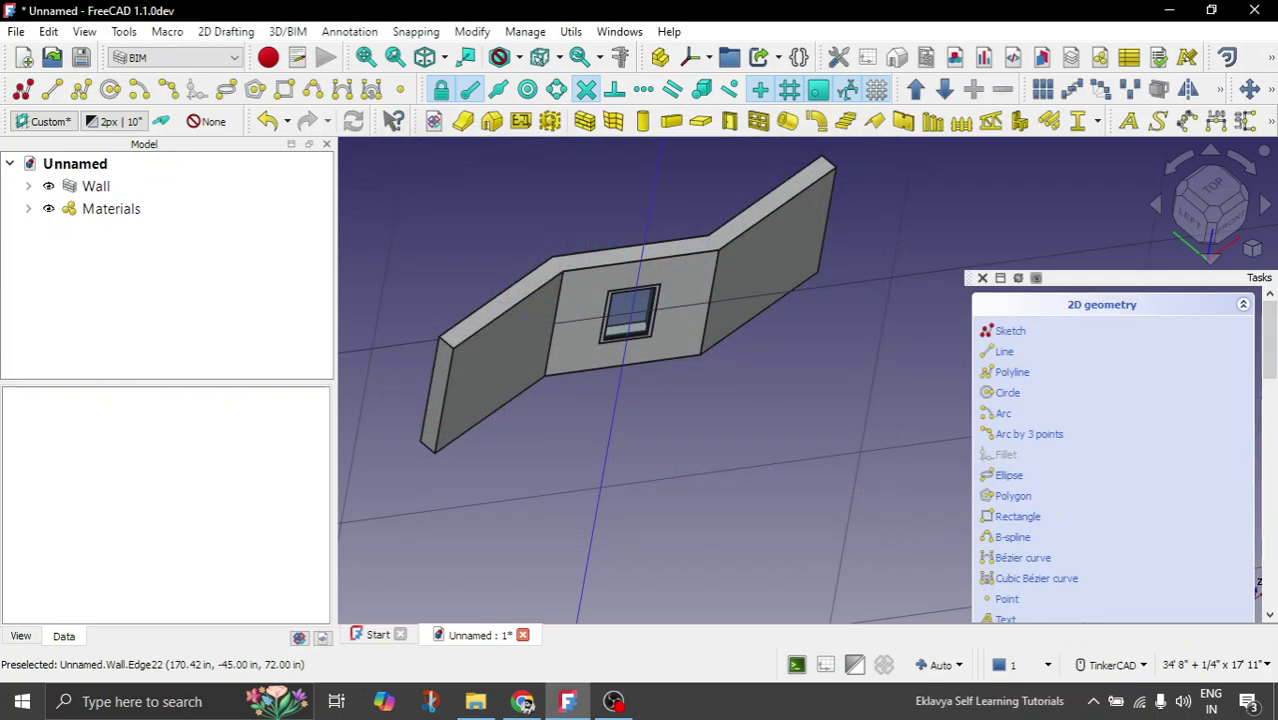
Step: Start a new multi-material definition and move and enlarge its floating task window so the whole composition table fits
scroll(722, 425, "down", 3)
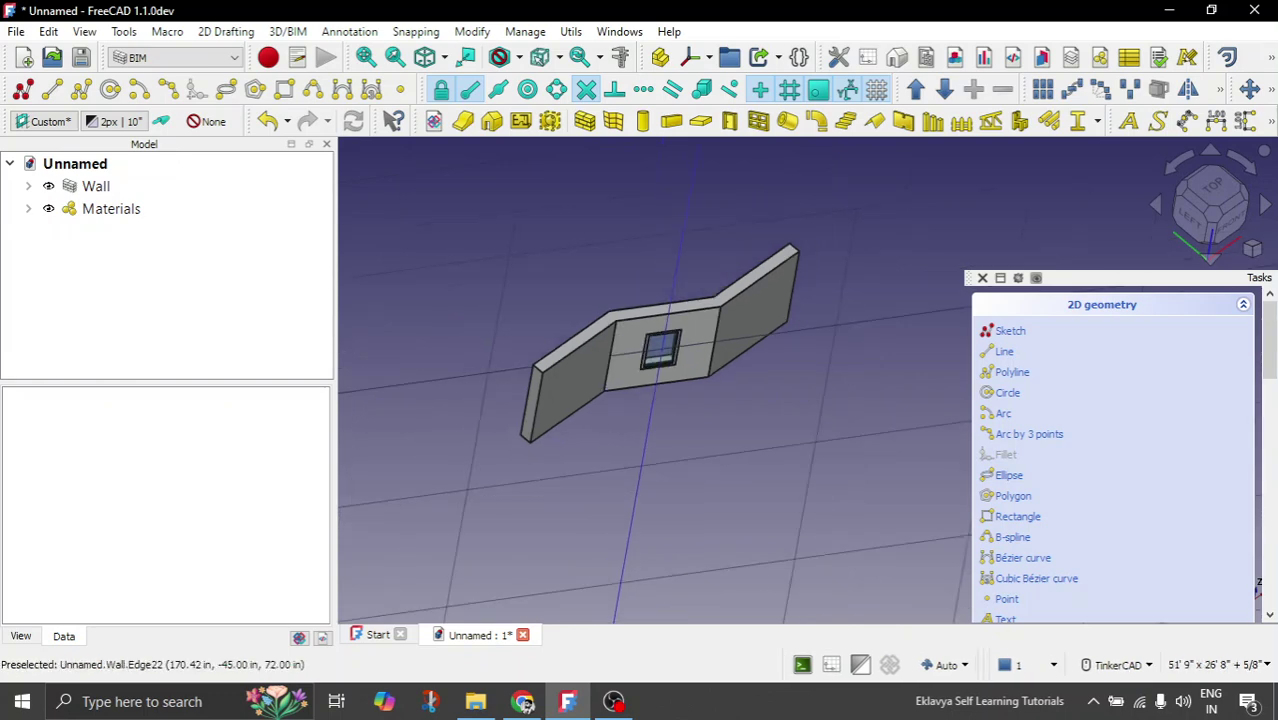
right_click_drag(749, 410, 730, 389)
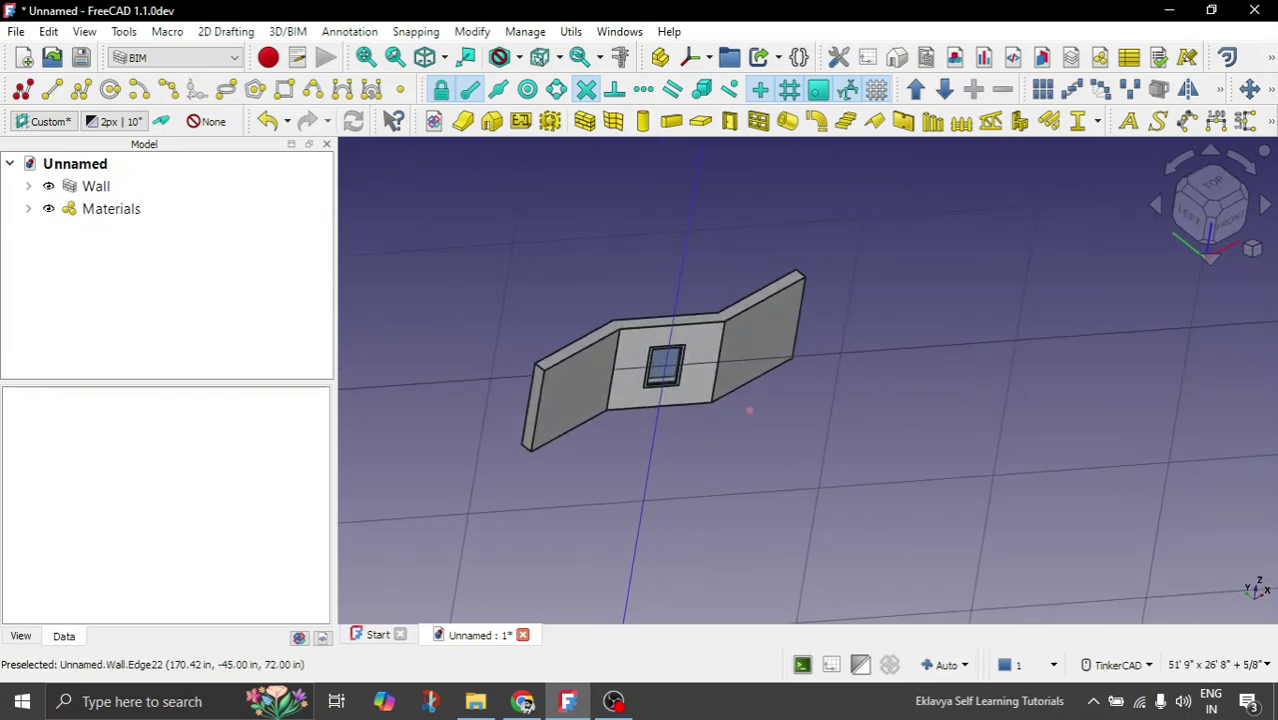
scroll(623, 377, "up", 4)
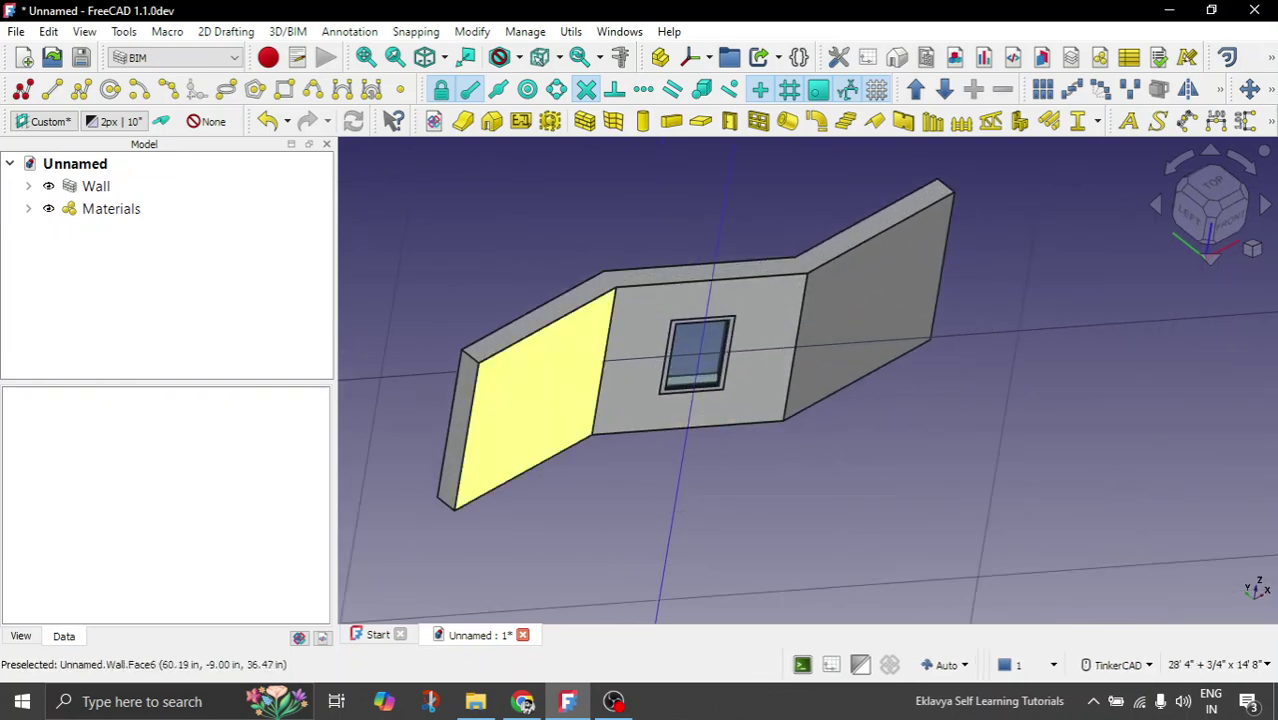
left_click(525, 31)
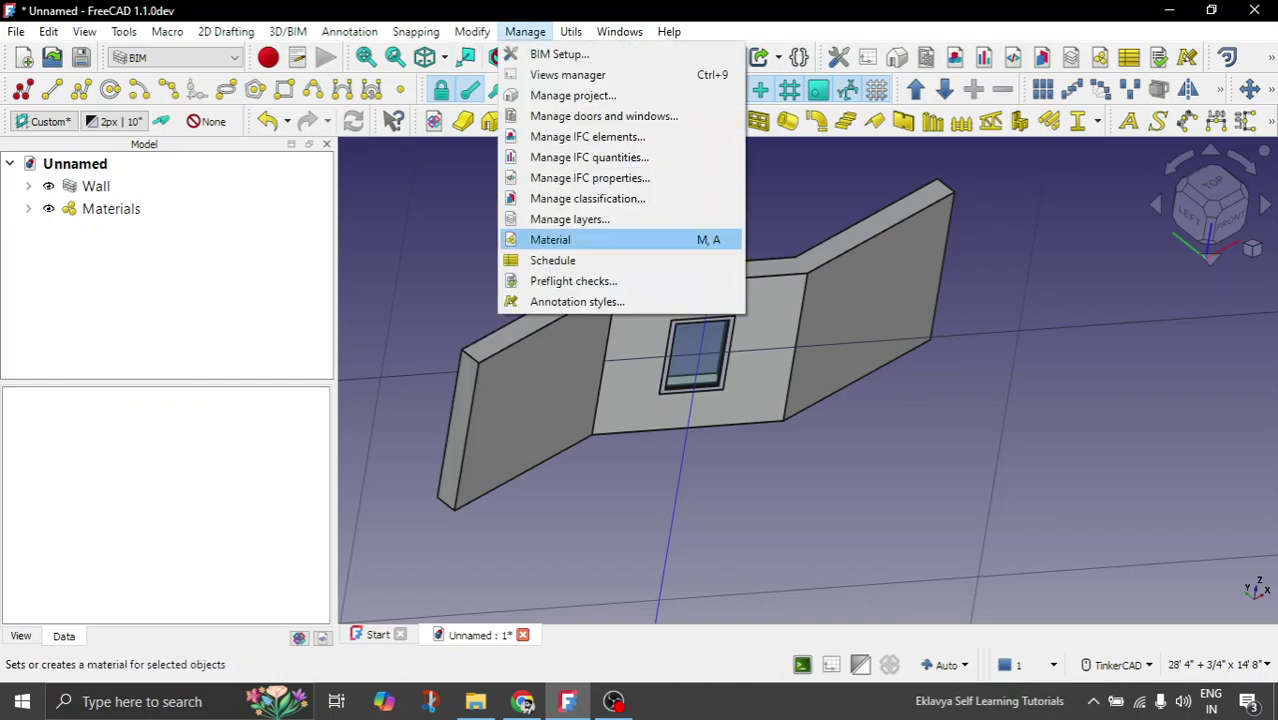
left_click(550, 239)
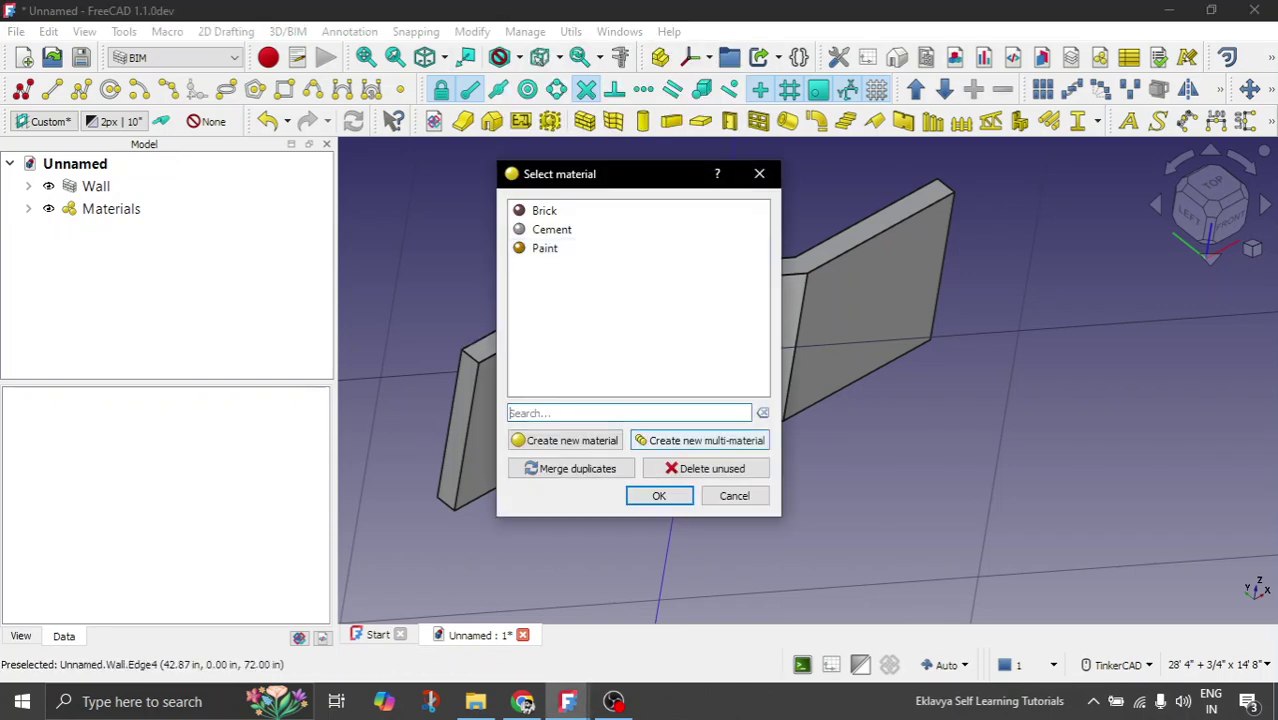
left_click(698, 440)
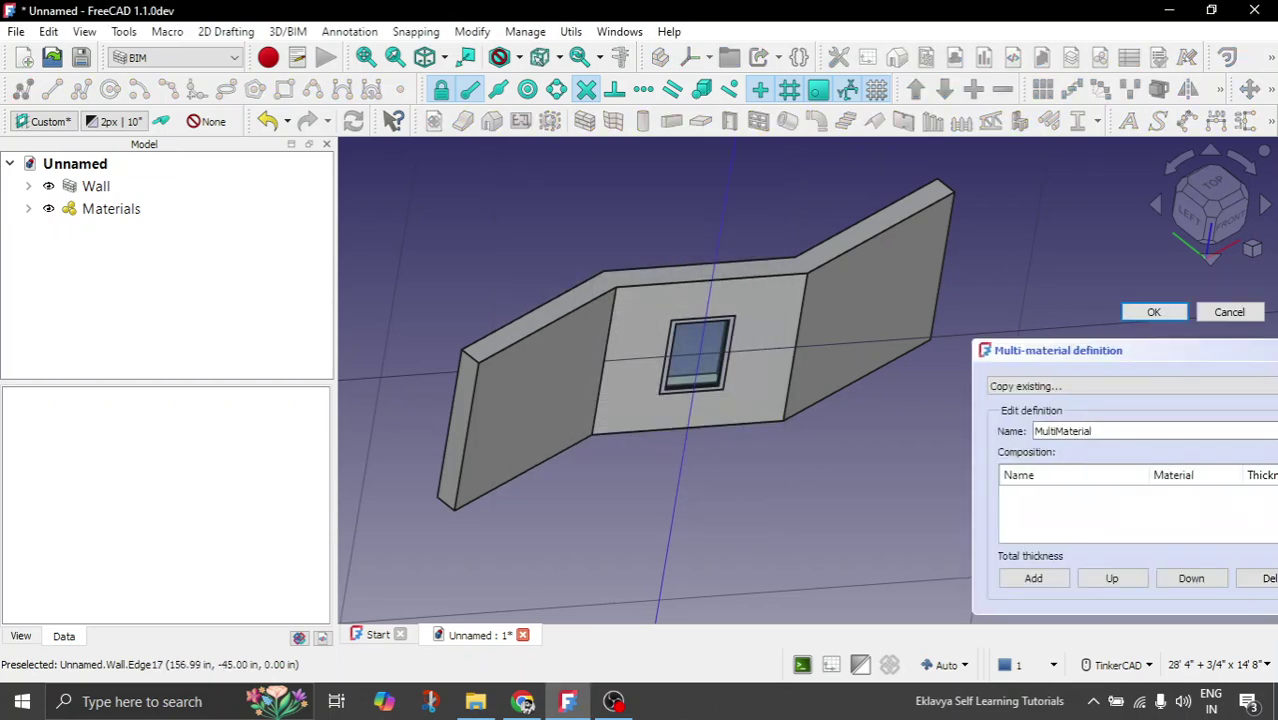
left_click(1059, 351)
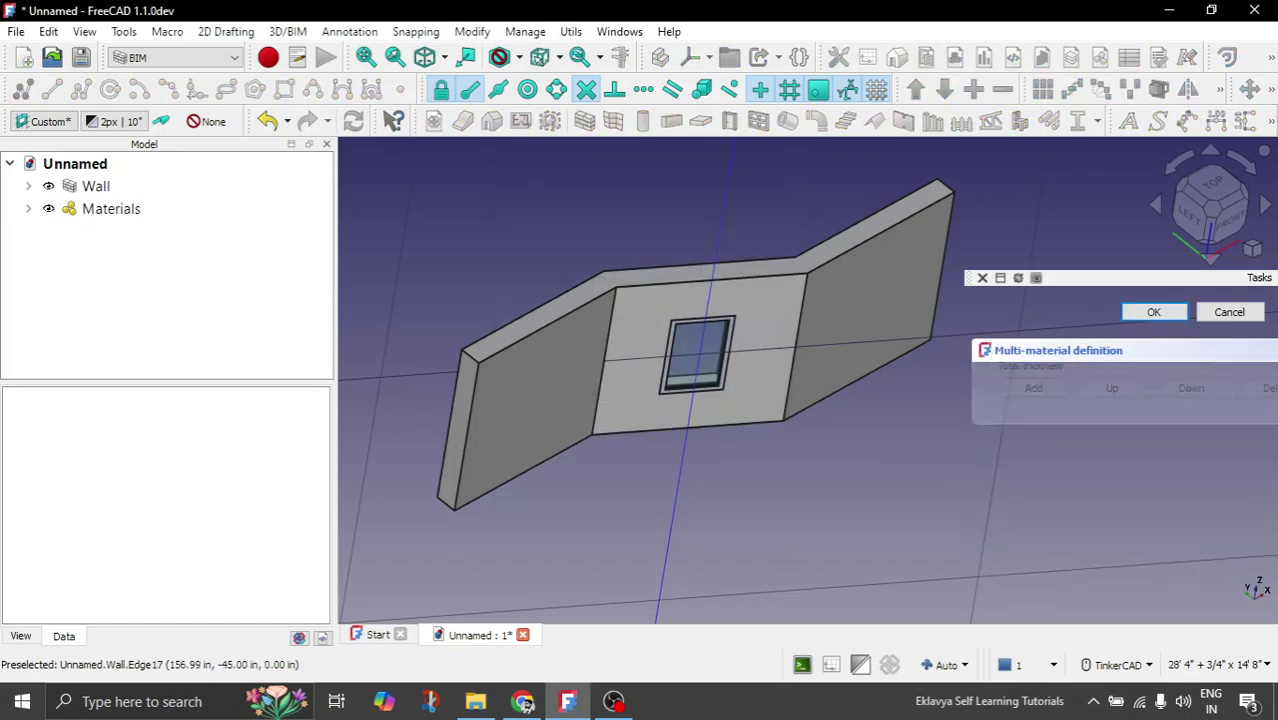
left_click(1059, 351)
left_click_drag(1130, 278, 740, 270)
left_click_drag(1037, 430, 1184, 430)
left_click_drag(577, 430, 514, 430)
left_click_drag(836, 269, 813, 282)
left_click_drag(1162, 436, 1130, 436)
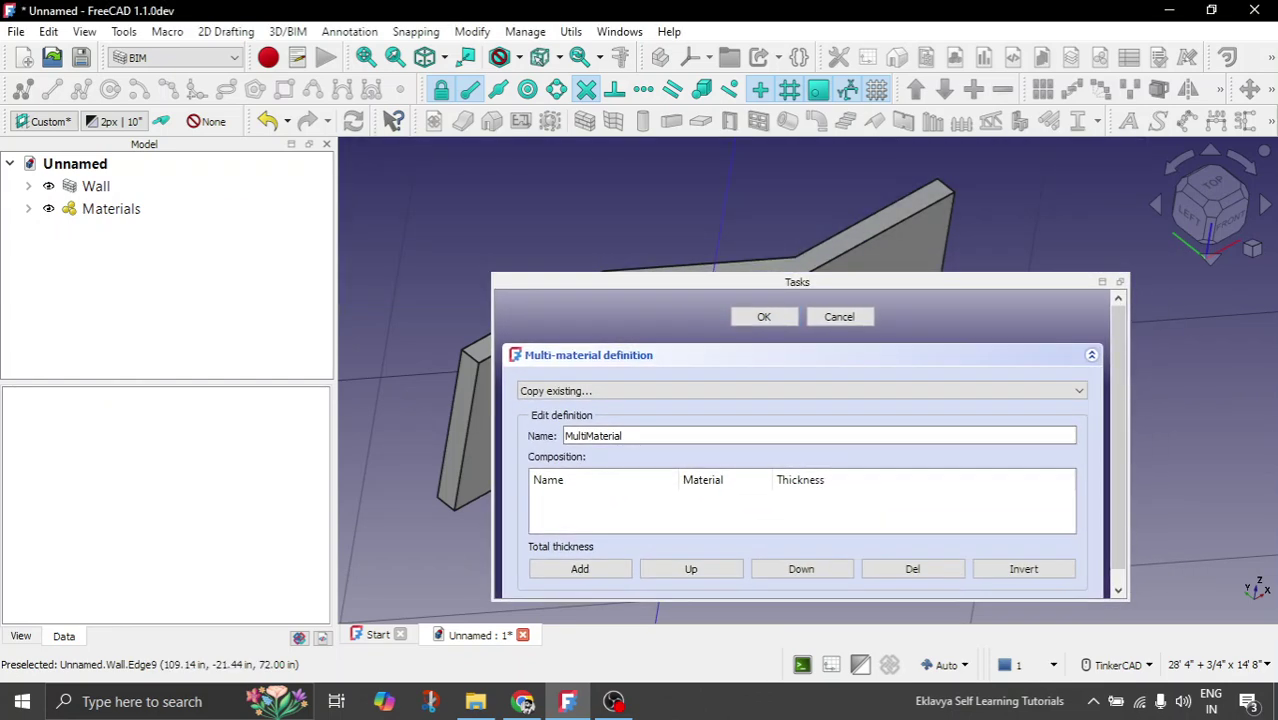
left_click_drag(811, 272, 811, 210)
Step: Name the multi-material Composite Wall
left_click(624, 374)
key("ctrl+a")
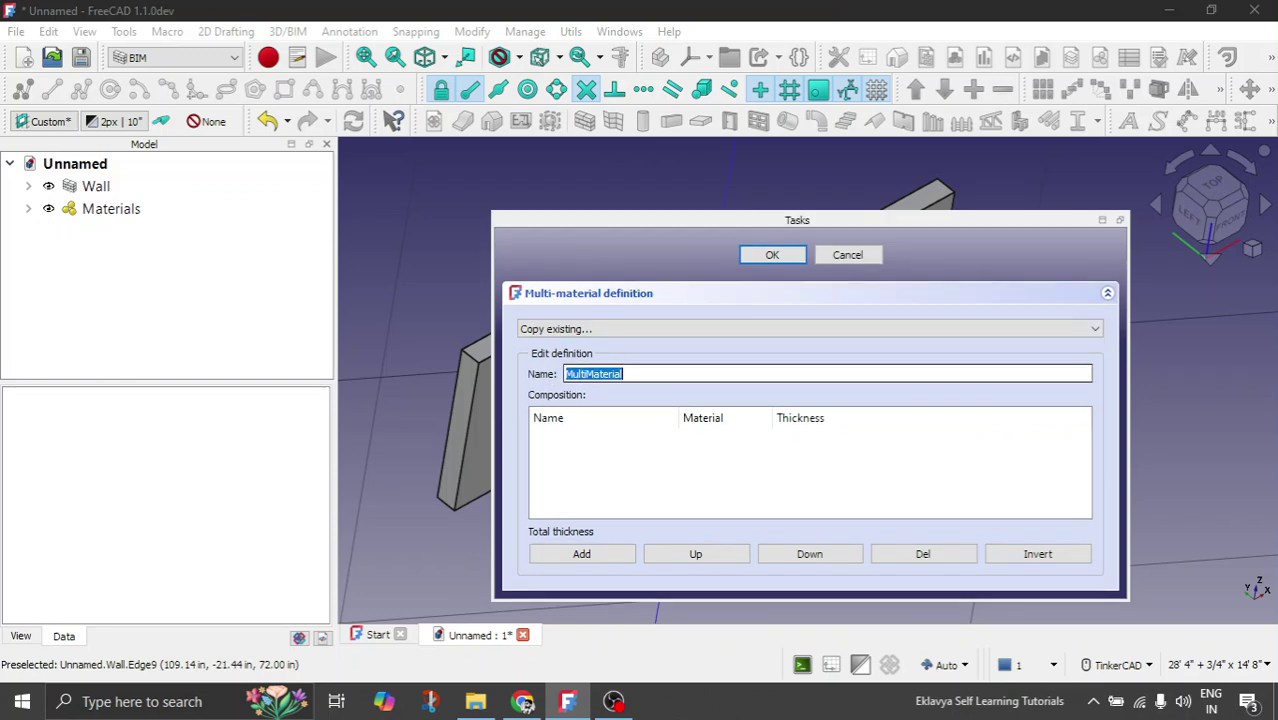
type("Composi")
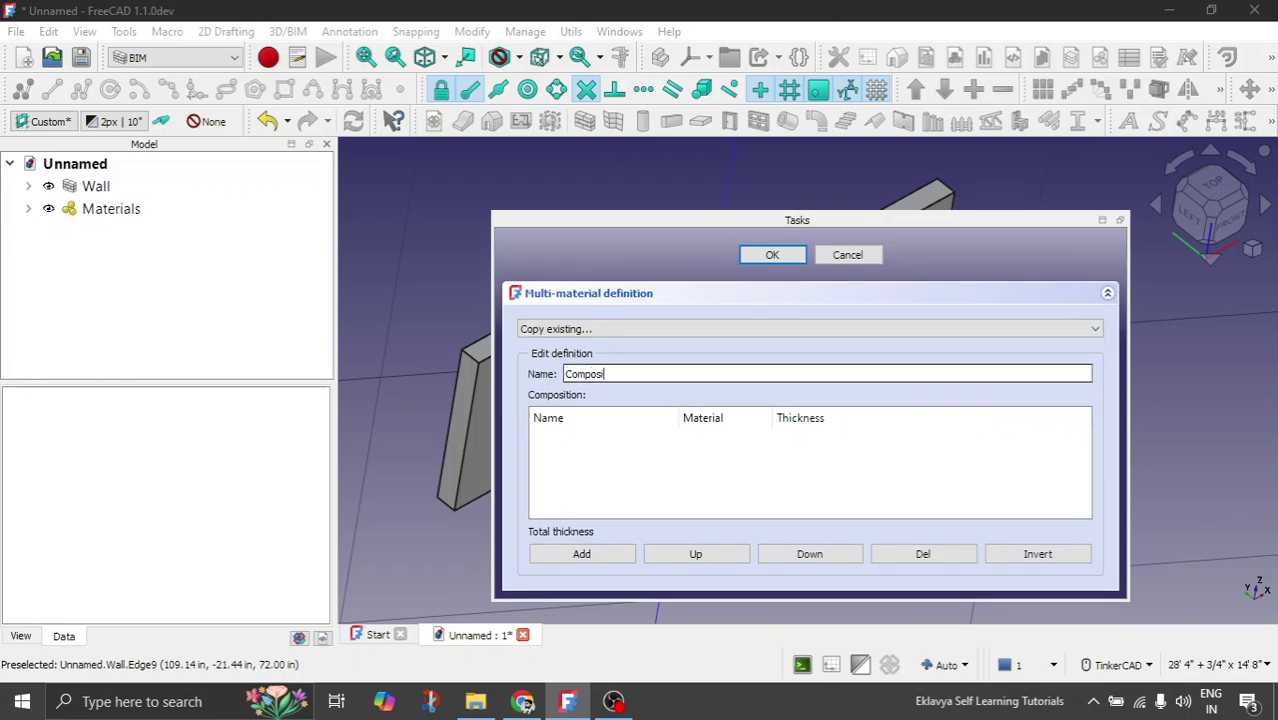
type("te Wall")
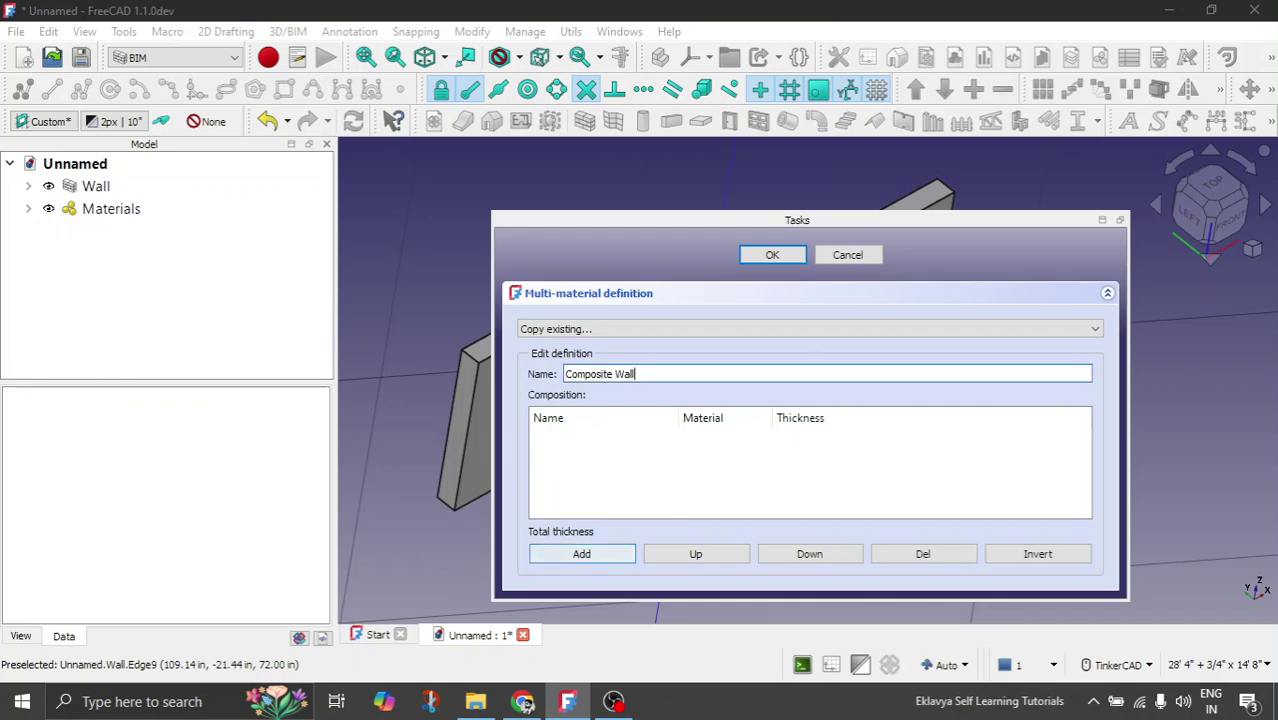
Step: Add a first layer named Paint to the composition, using the Paint material with a thickness of 0.5"
left_click(581, 553)
double_click(600, 437)
left_click_drag(600, 437, 550, 437)
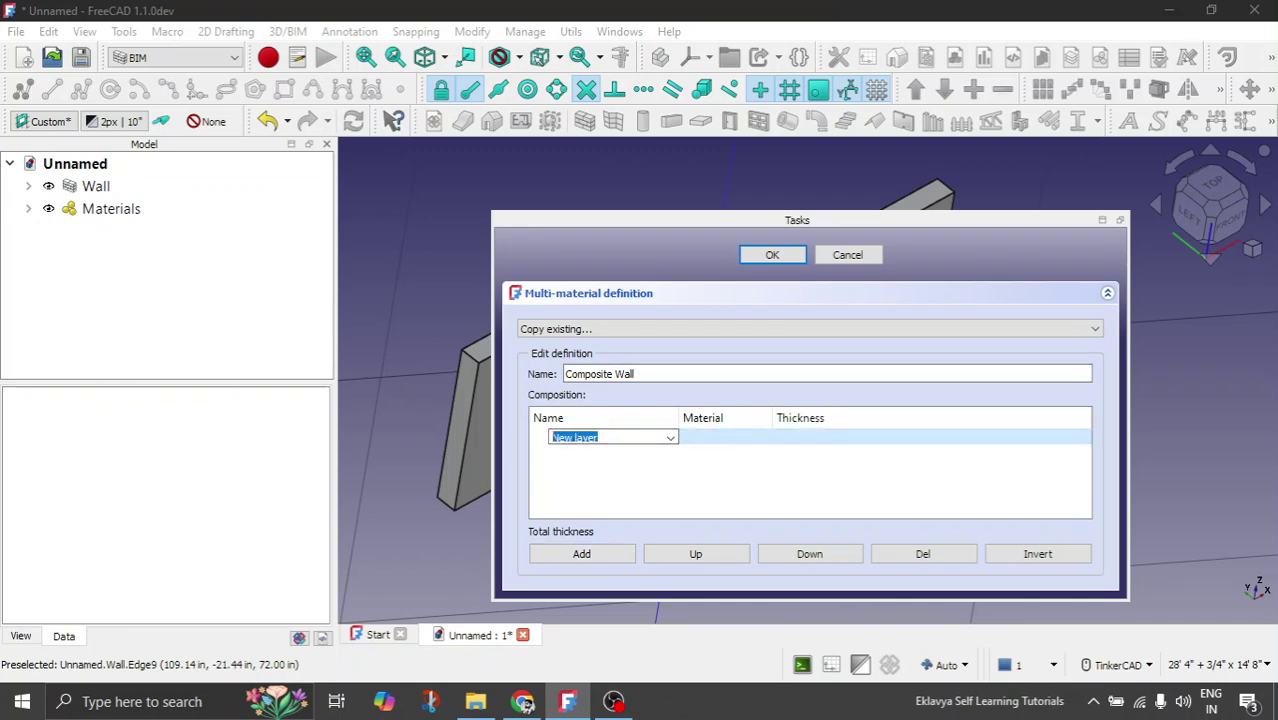
type("P")
type("ail")
type("nt")
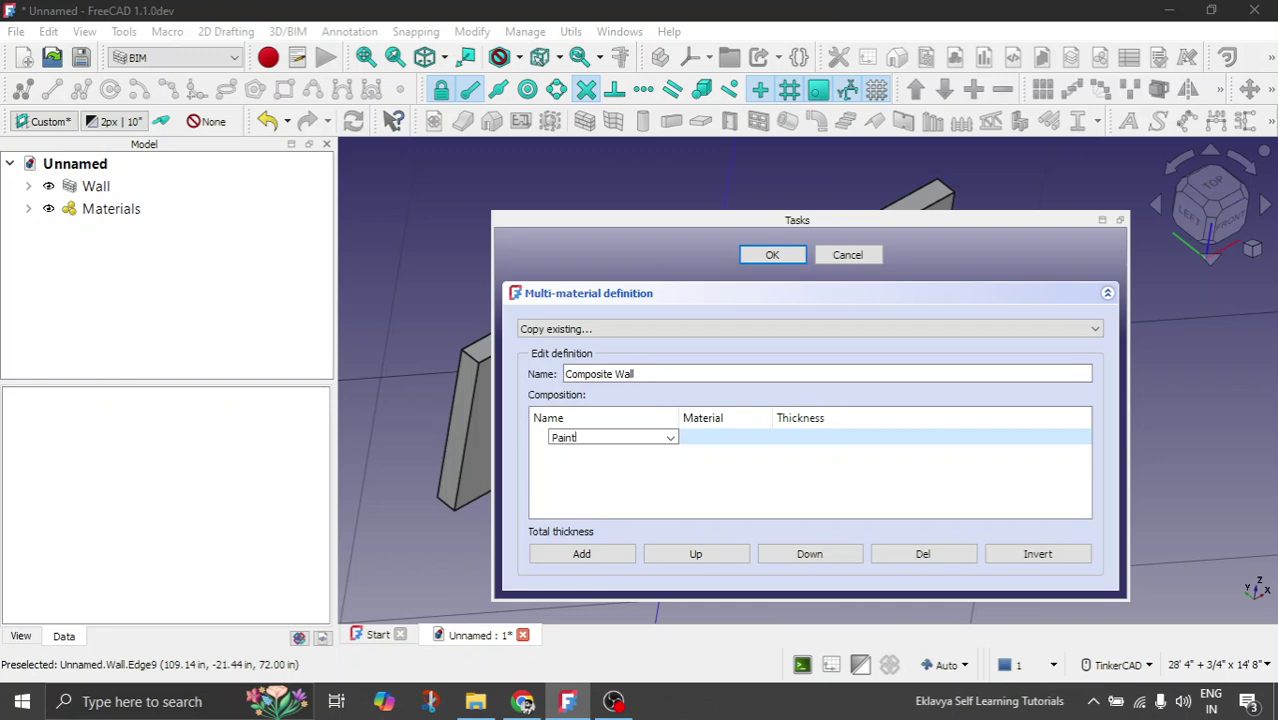
key("Tab")
left_click(735, 437)
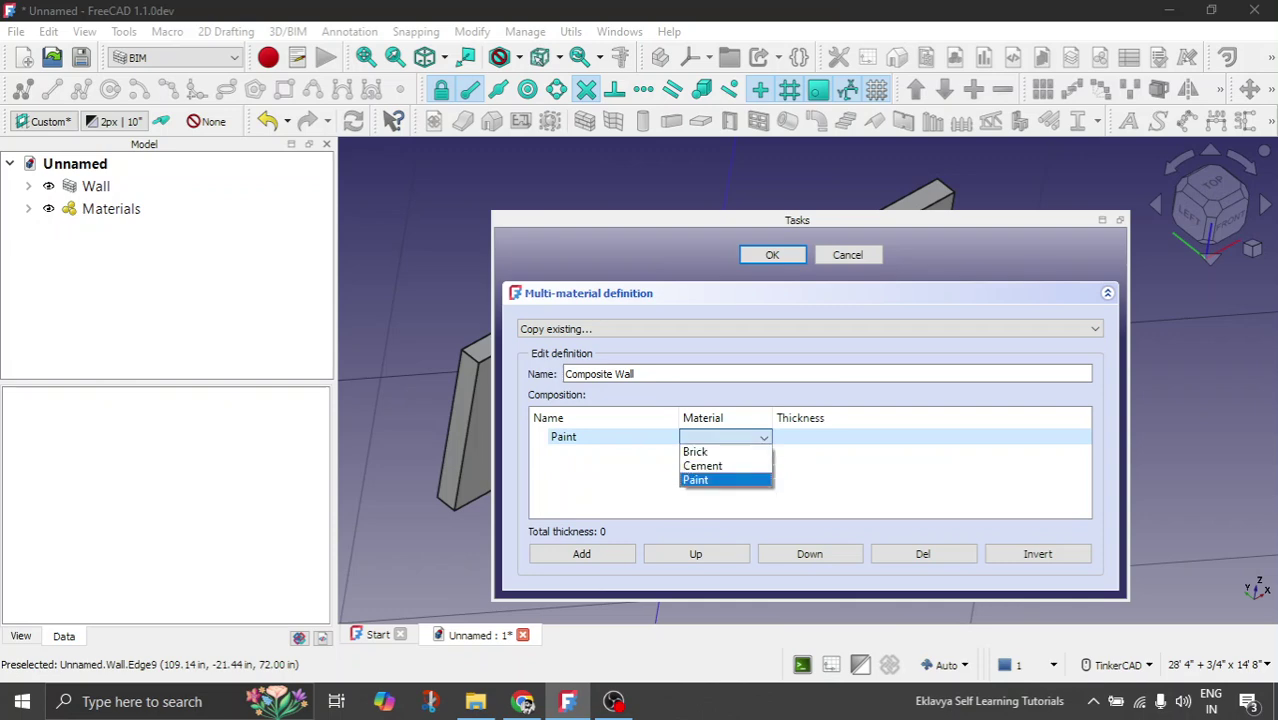
key("Return")
key("Tab")
key("ctrl+a")
type("0.5\"")
key("Return")
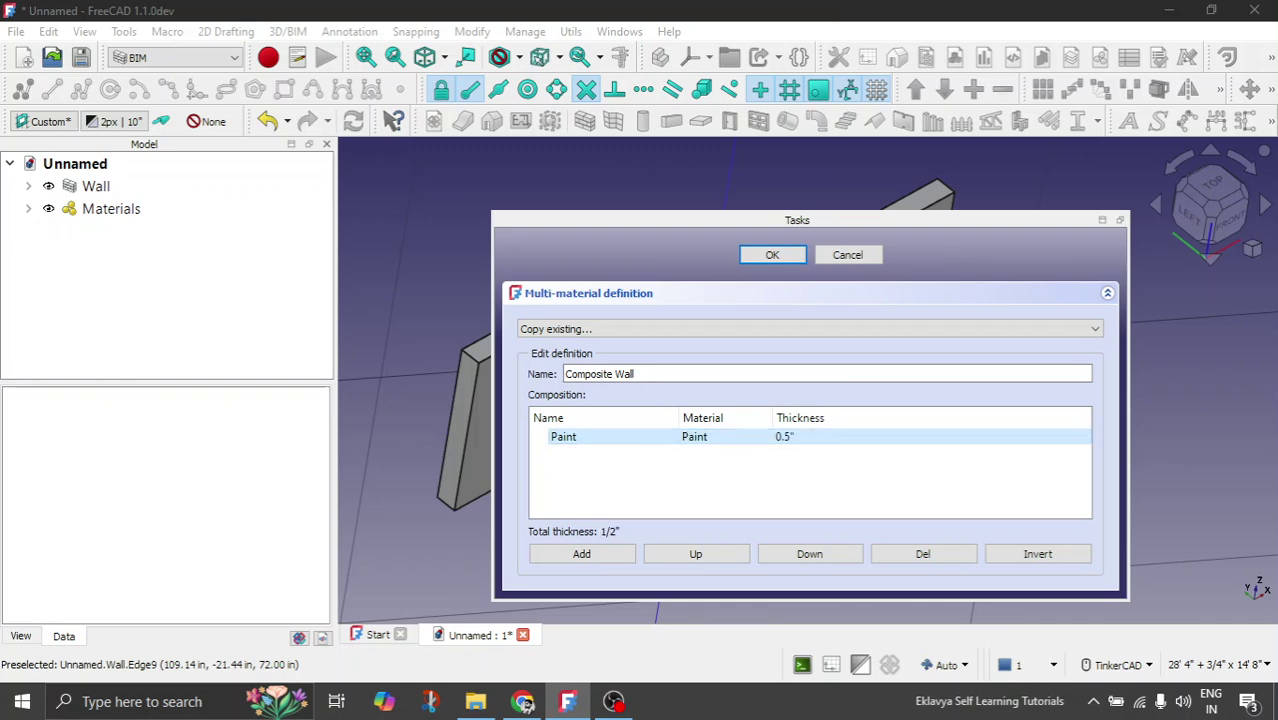
Step: Add a second layer named Cement to the composition and assign it the Cement material
left_click(581, 553)
double_click(576, 453)
key("ctrl+a")
type("Cl")
type("emen")
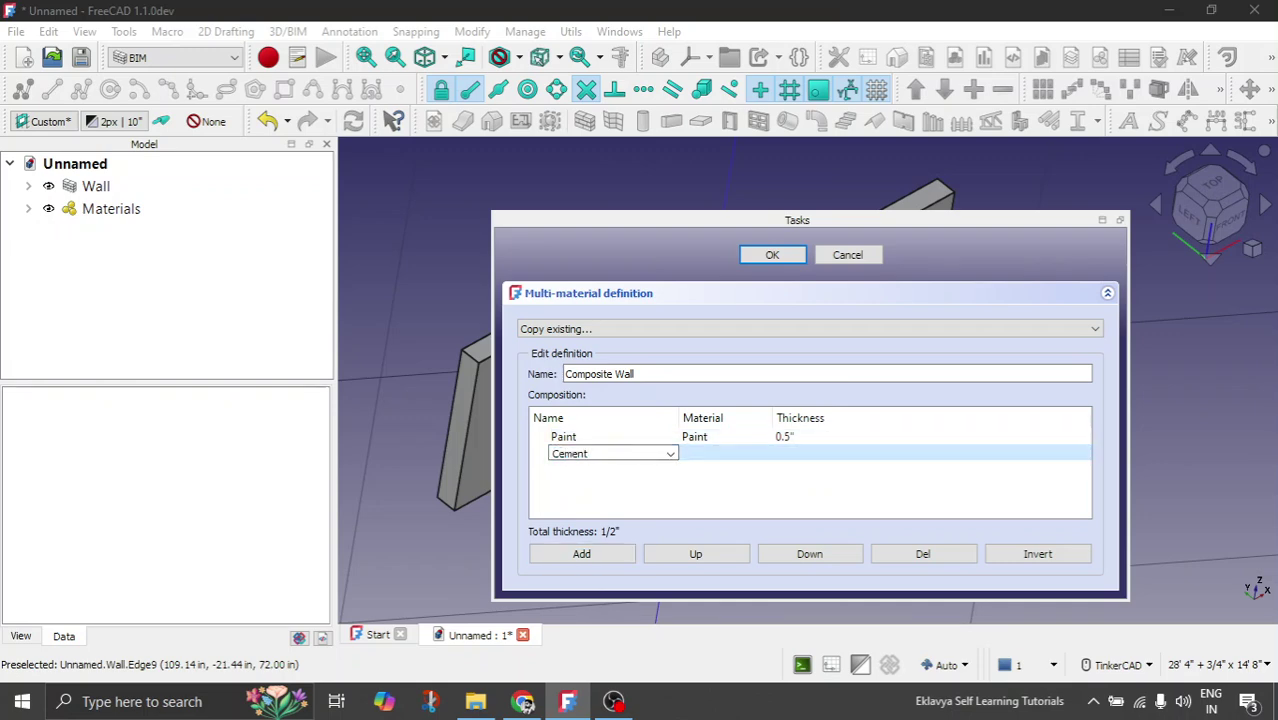
key("Return")
double_click(725, 453)
left_click(732, 453)
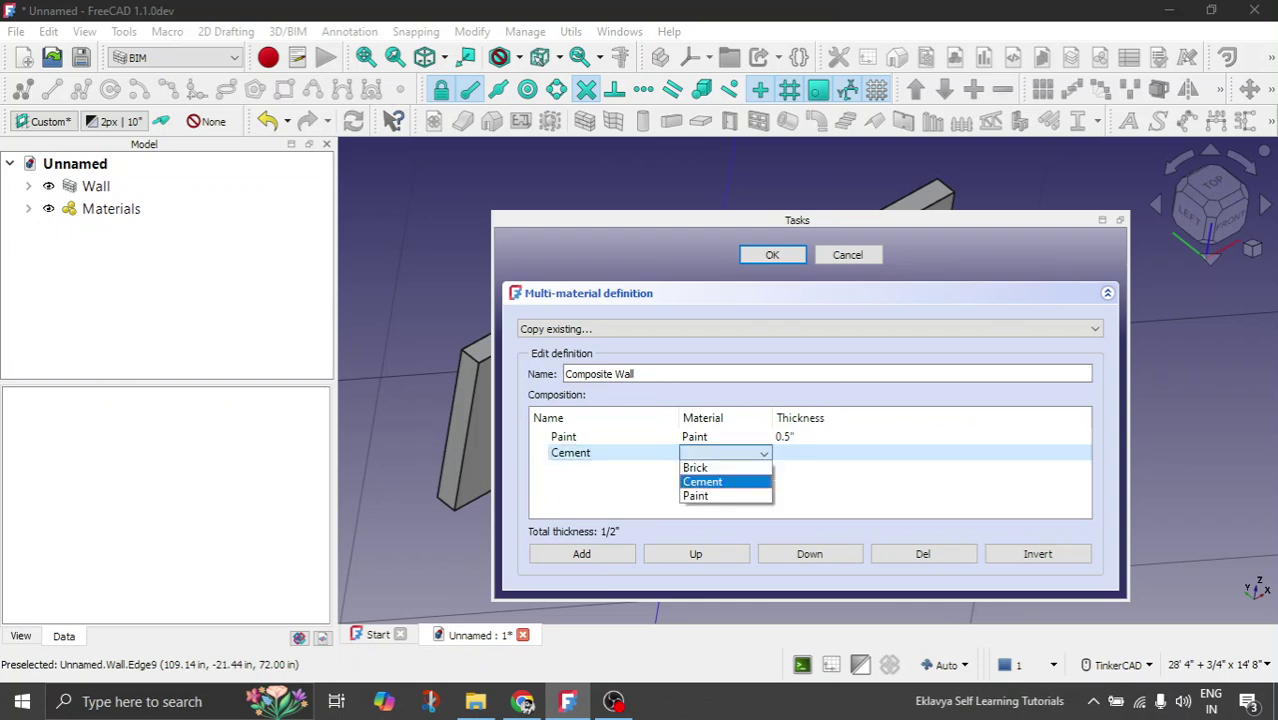
left_click(703, 482)
Step: Rename the Paint layer to 1 and the Cement layer to 2
double_click(600, 437)
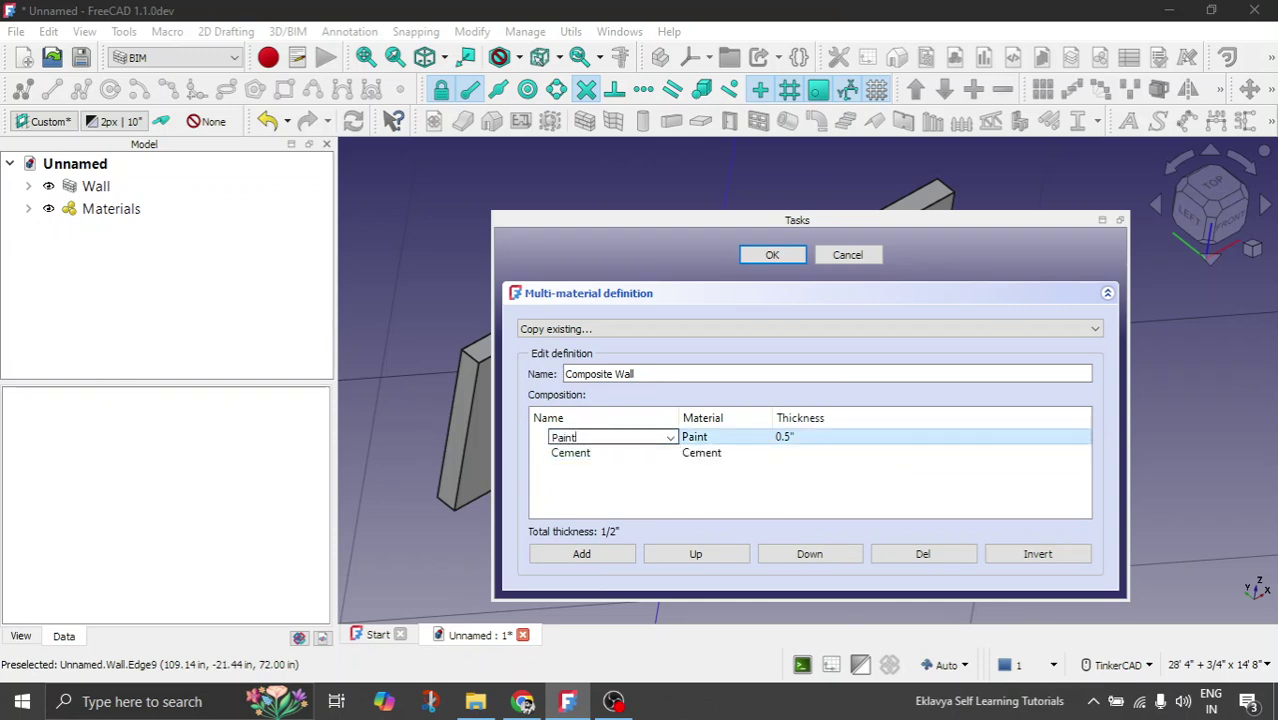
left_click_drag(578, 437, 549, 437)
type("1")
key("Return")
double_click(590, 453)
left_click_drag(590, 453, 550, 453)
type("2")
key("Return")
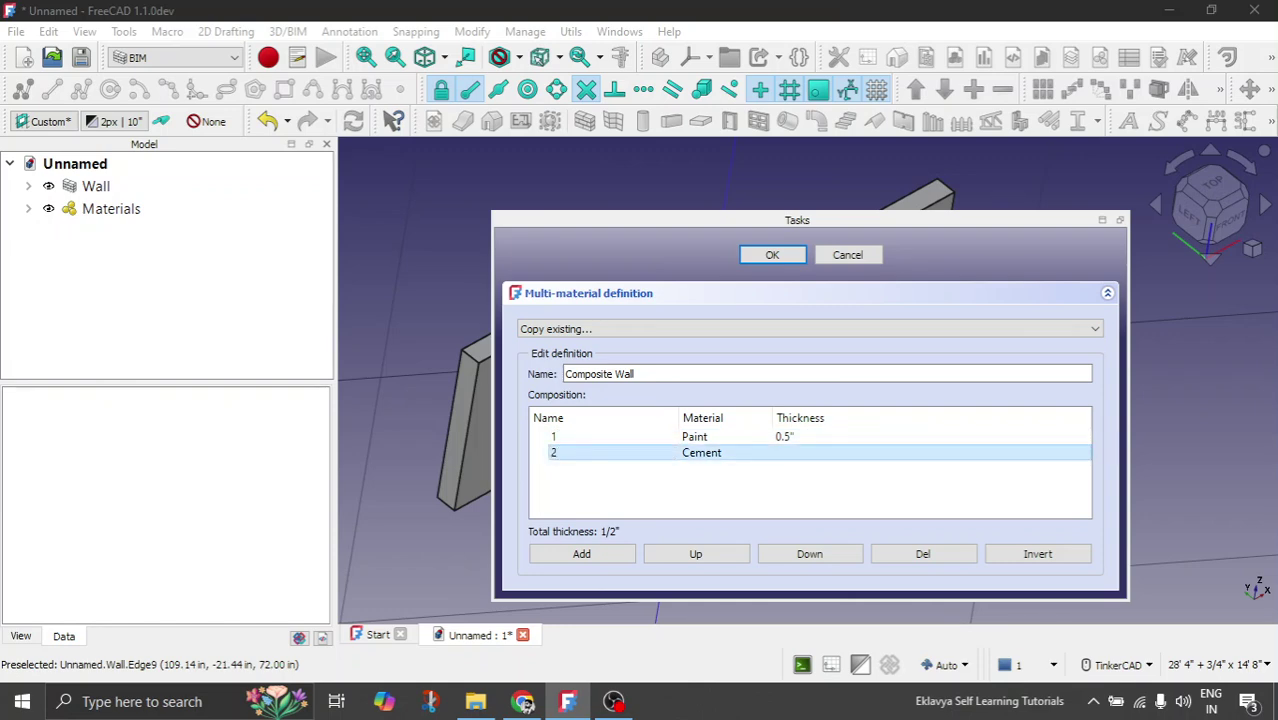
Step: Keep Cement as layer 2's material and set its thickness to 0.5"
double_click(724, 453)
left_click(726, 453)
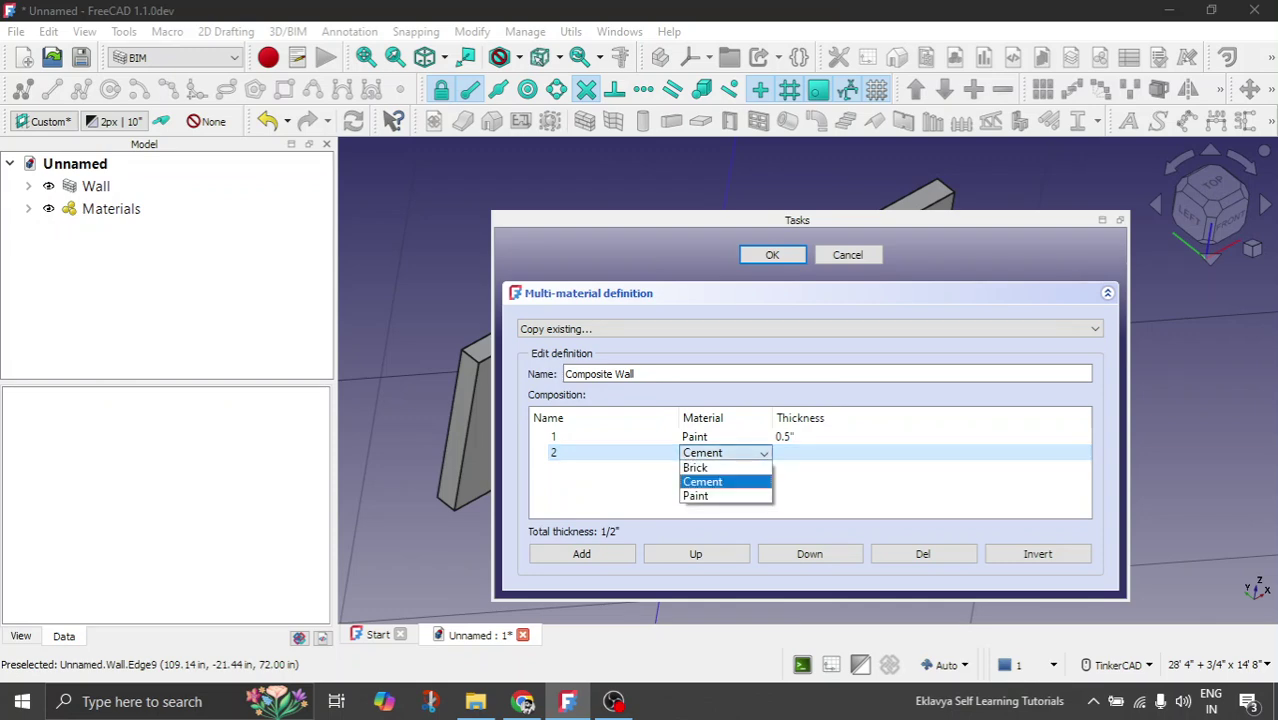
left_click(722, 482)
double_click(806, 453)
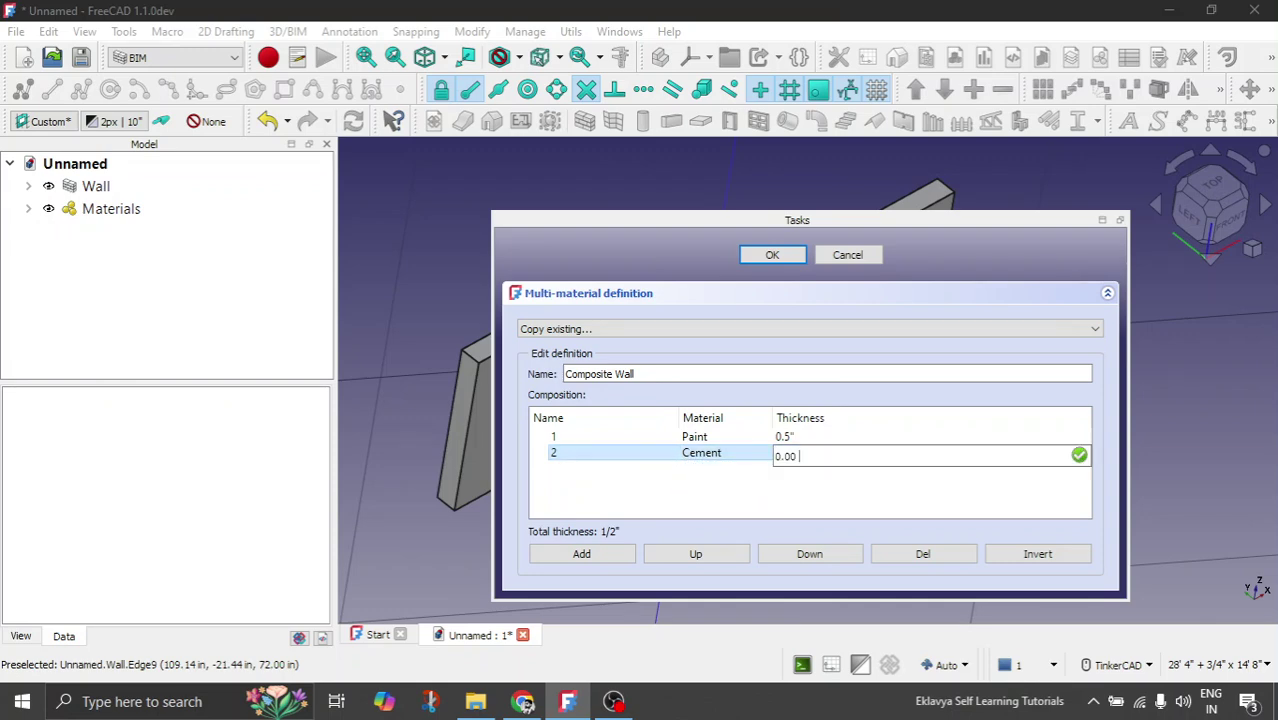
key("ctrl+a")
type("0.5\"")
key("Return")
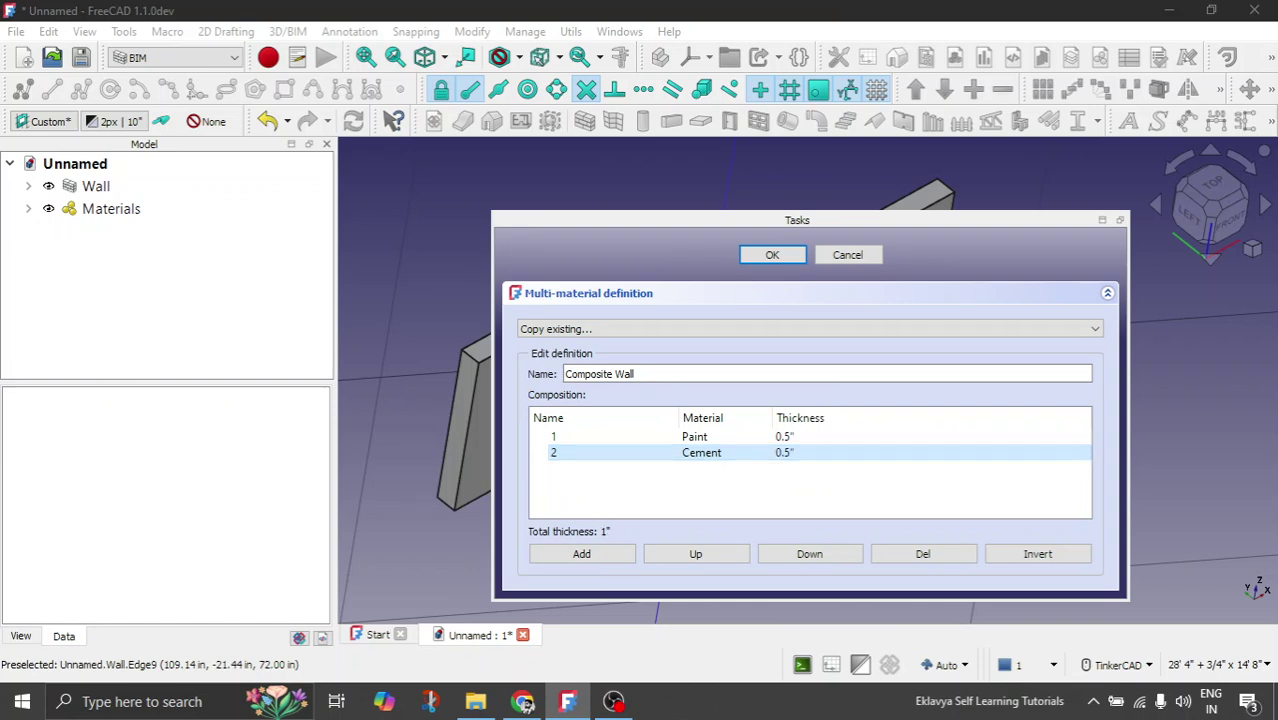
Step: Add a third layer named 3 to the composition, using the Brick material with a thickness of 4"
left_click(582, 554)
double_click(590, 469)
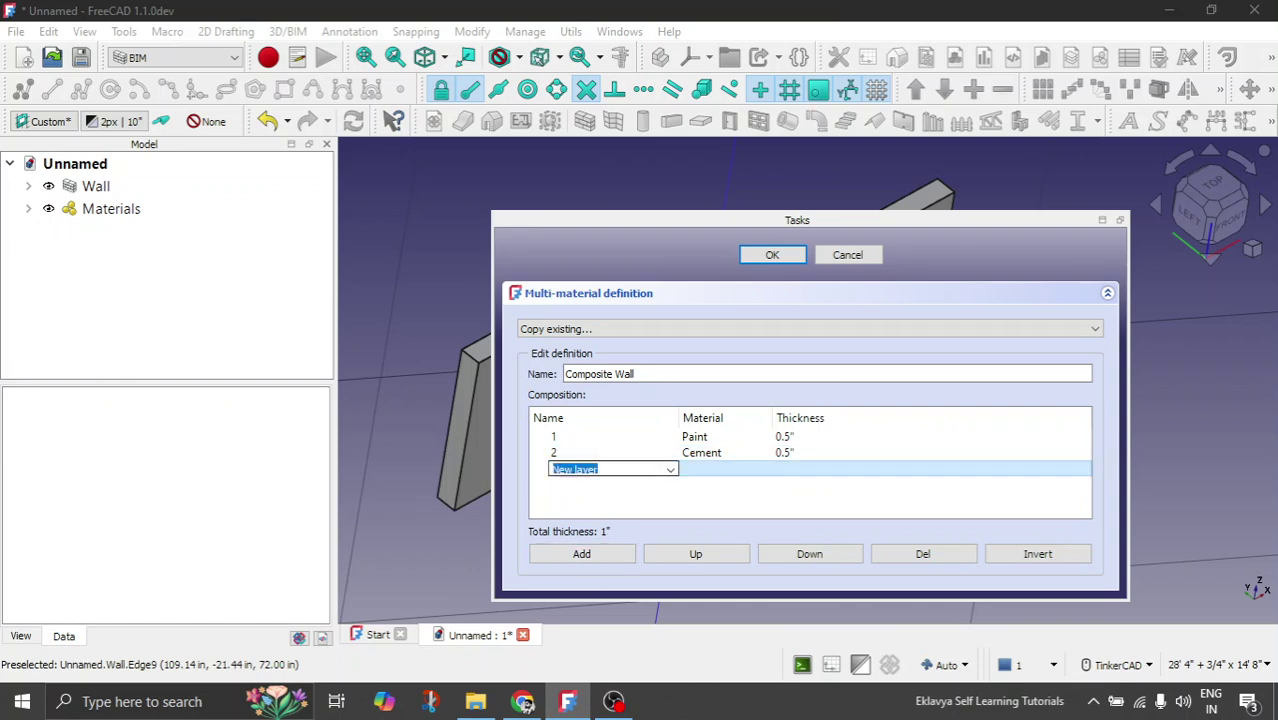
type("3")
key("Return")
double_click(725, 469)
left_click(730, 469)
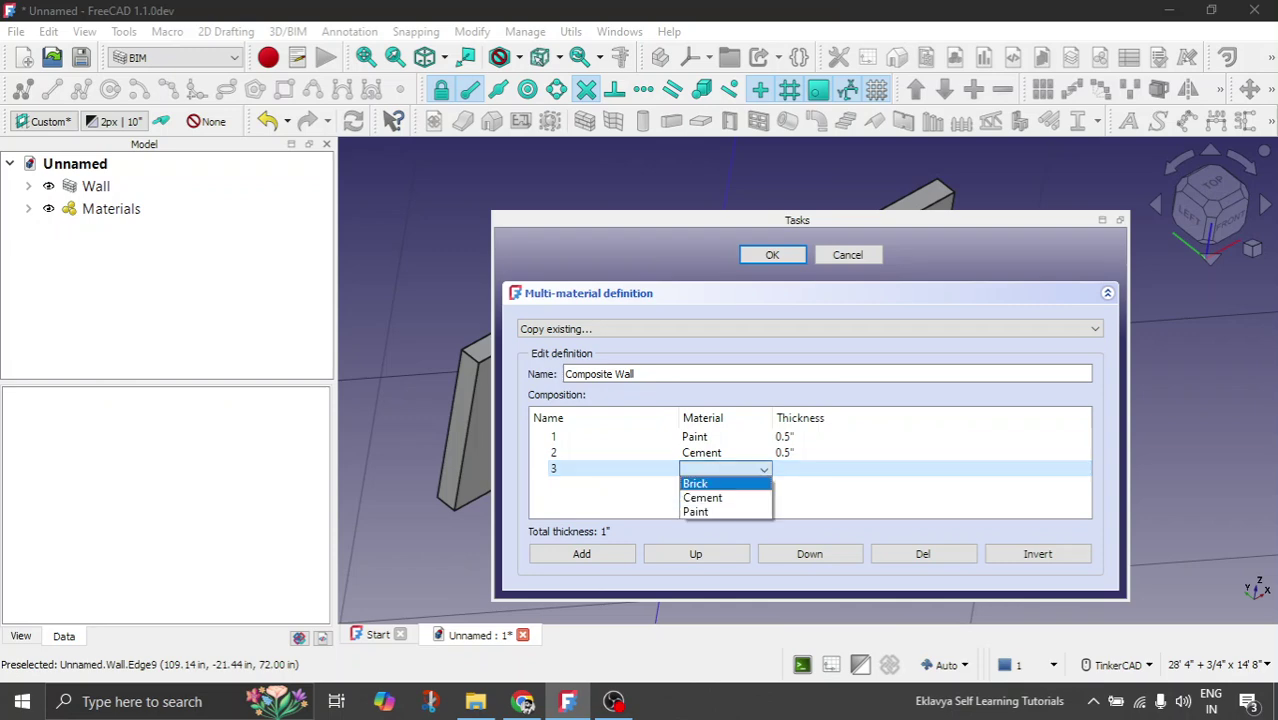
left_click(696, 484)
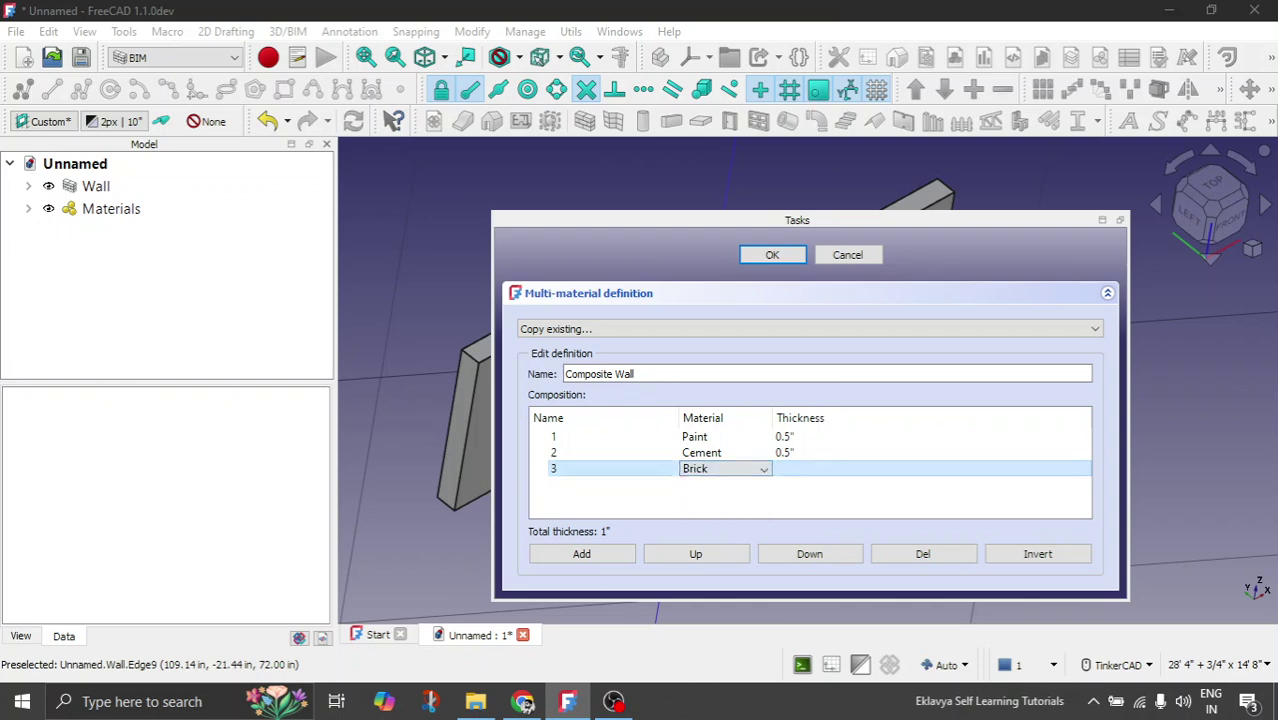
double_click(800, 469)
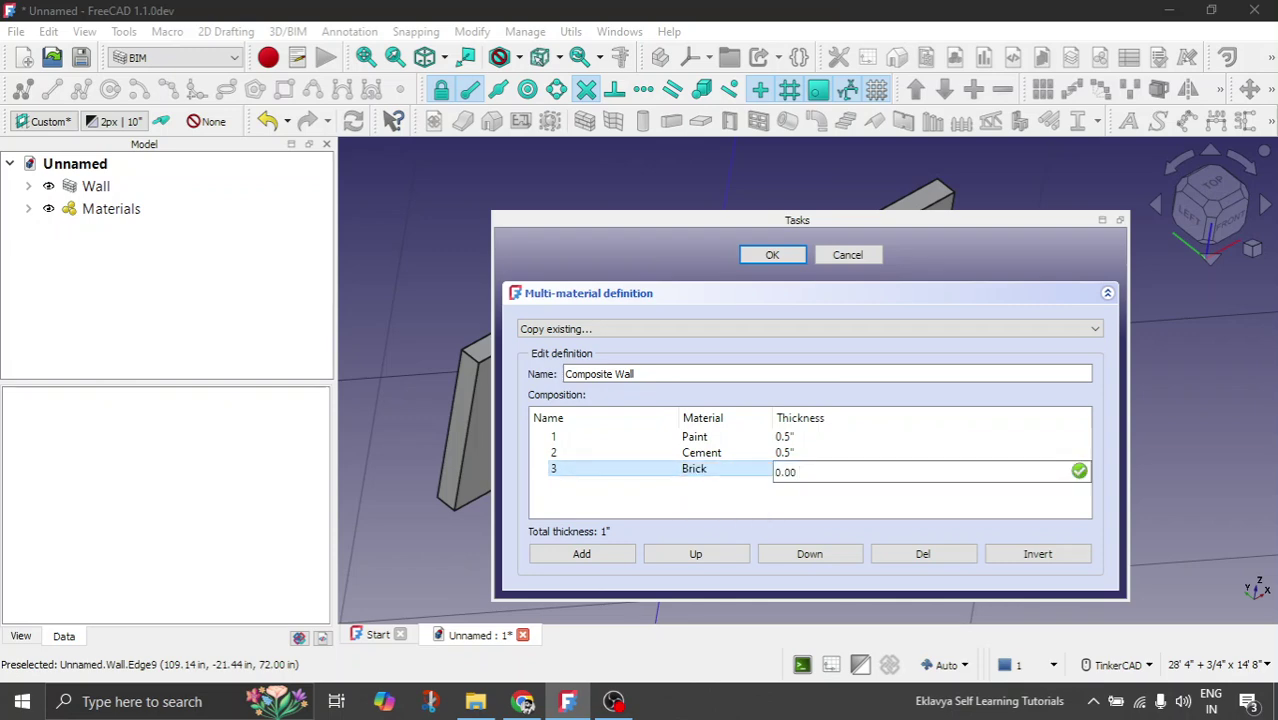
key("ctrl+a")
key("Return")
Step: Add a fourth layer named 4 to the composition, using the Cement material with a thickness of 0.5"
left_click(582, 553)
double_click(578, 485)
type("4")
key("Return")
left_click(726, 485)
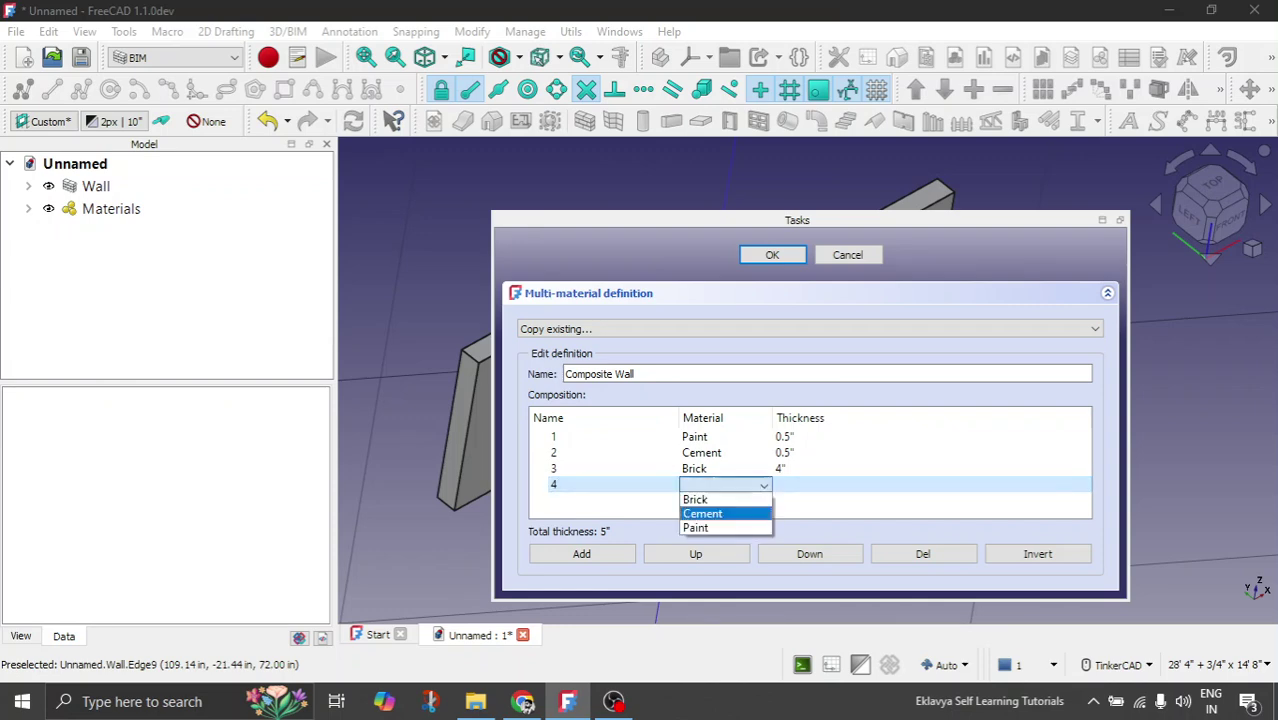
left_click(706, 514)
double_click(800, 485)
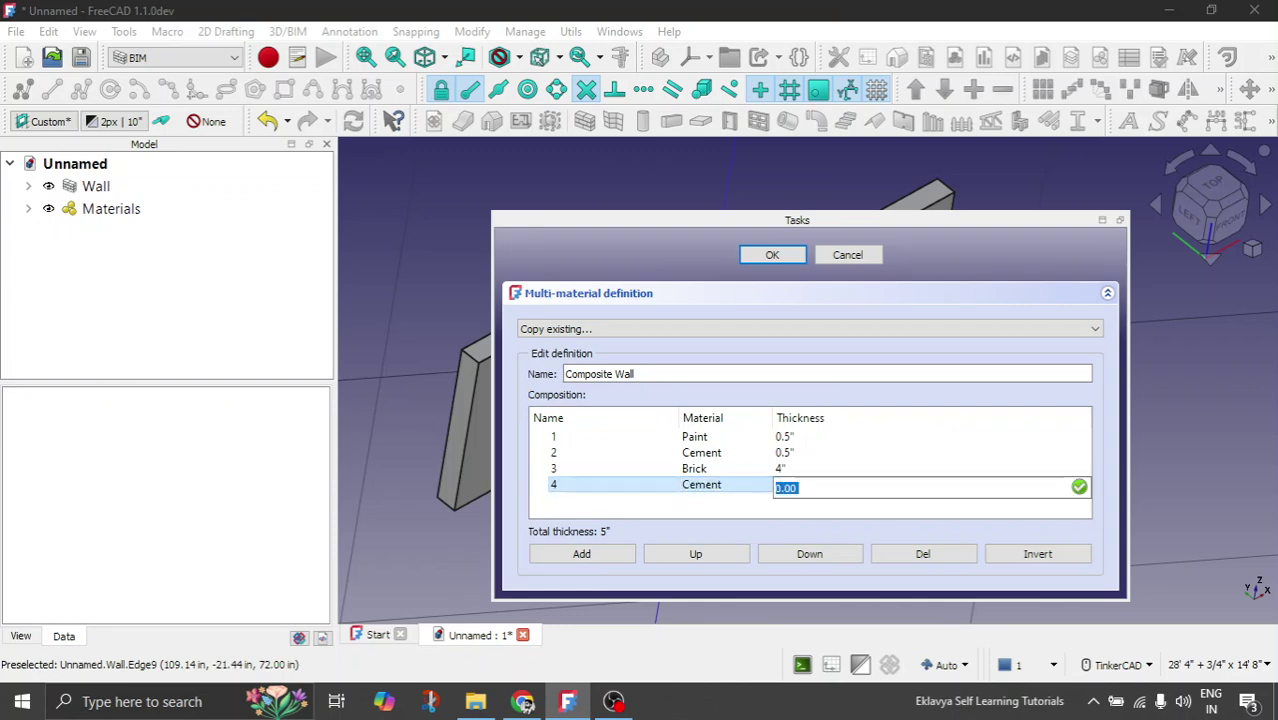
type("0.5\"")
key("Return")
Step: Add a fifth layer named 5 to the composition, using the Paint material with a thickness of 0.5"
left_click(582, 554)
double_click(576, 501)
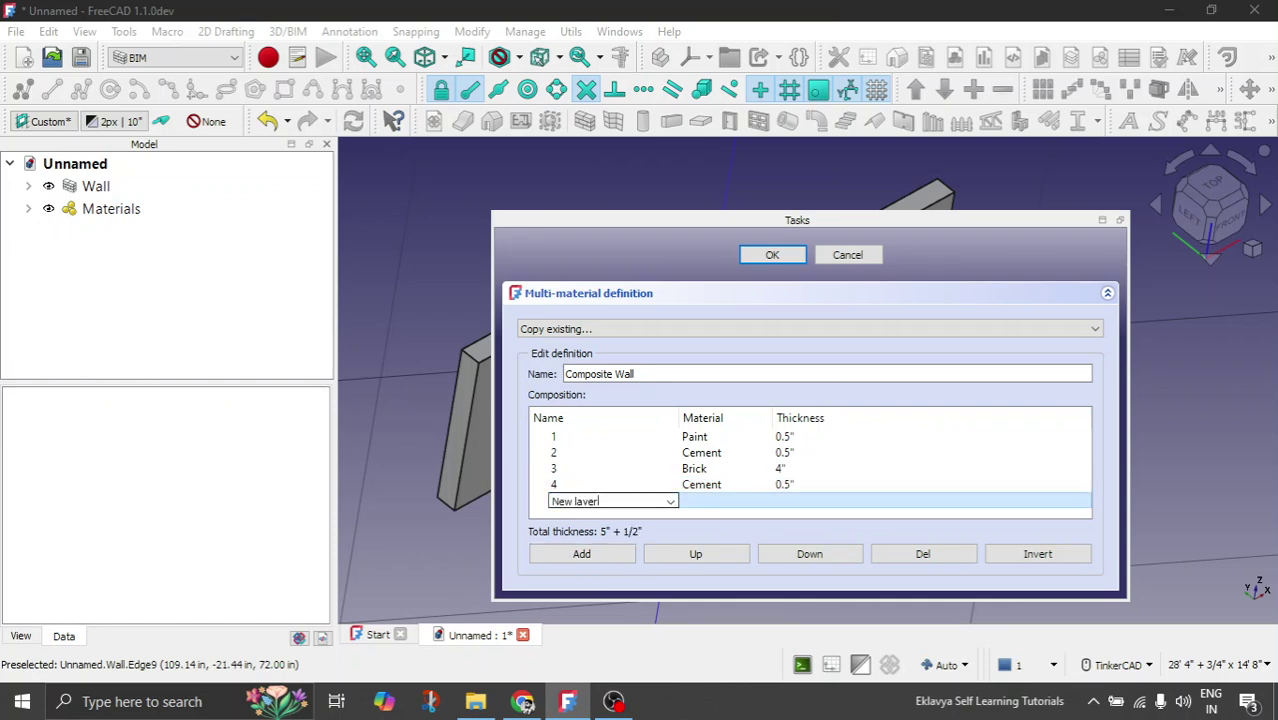
type("5")
key("Return")
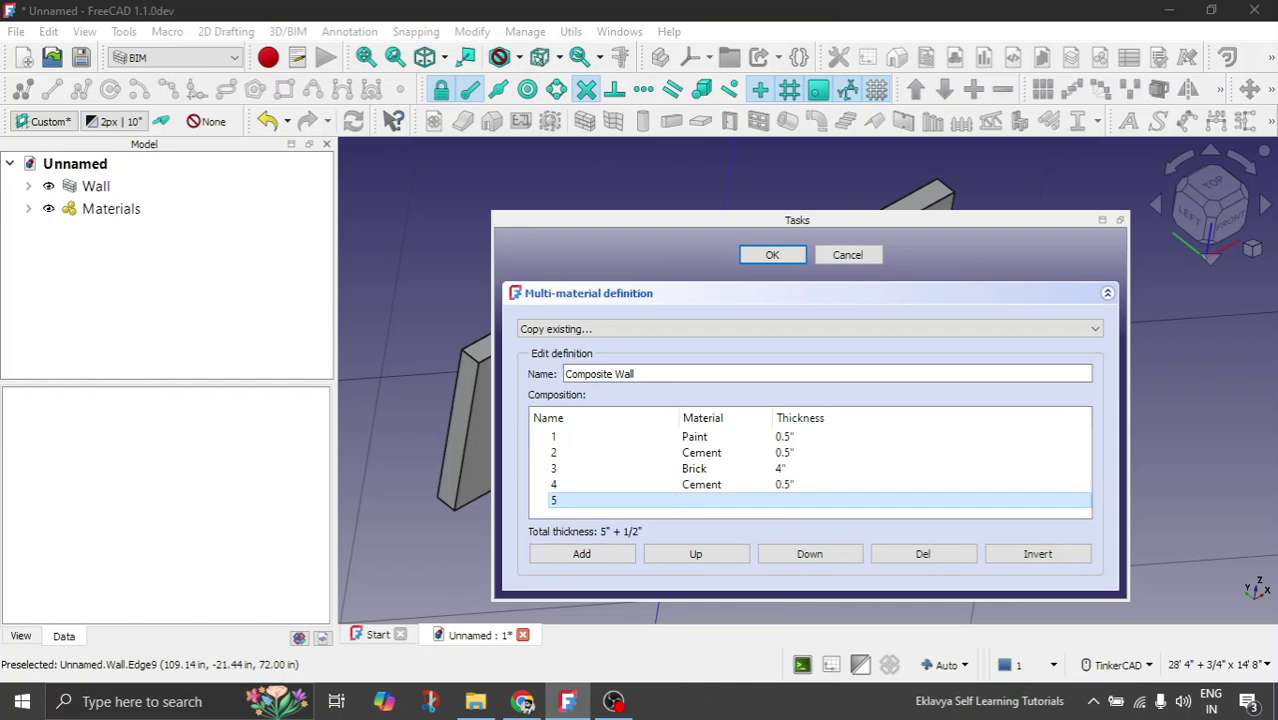
left_click(726, 501)
left_click(700, 543)
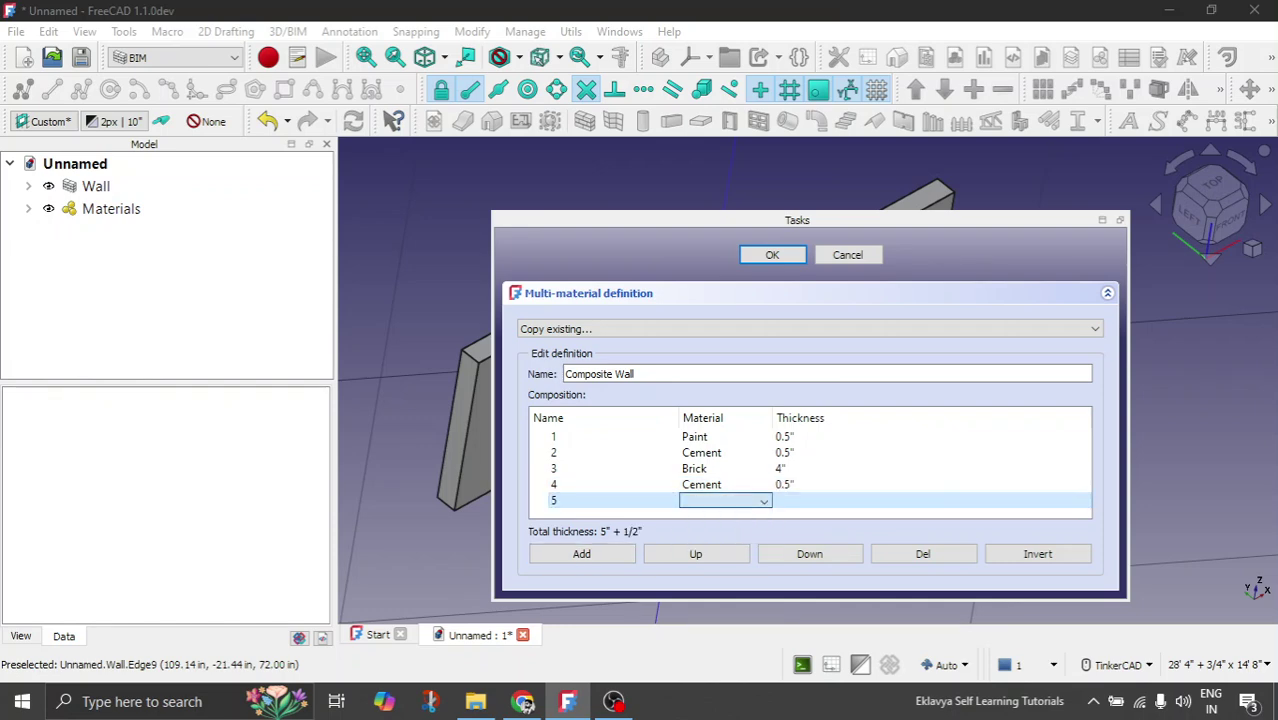
key("Tab")
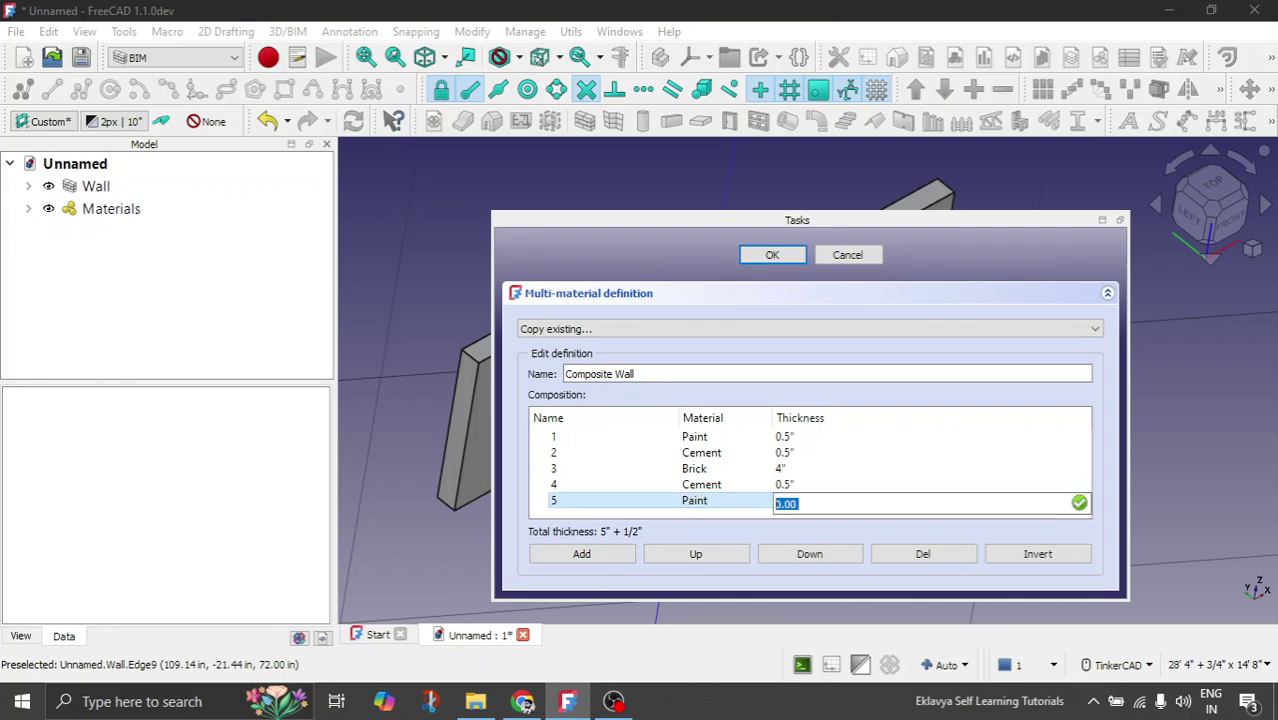
type("0.5")
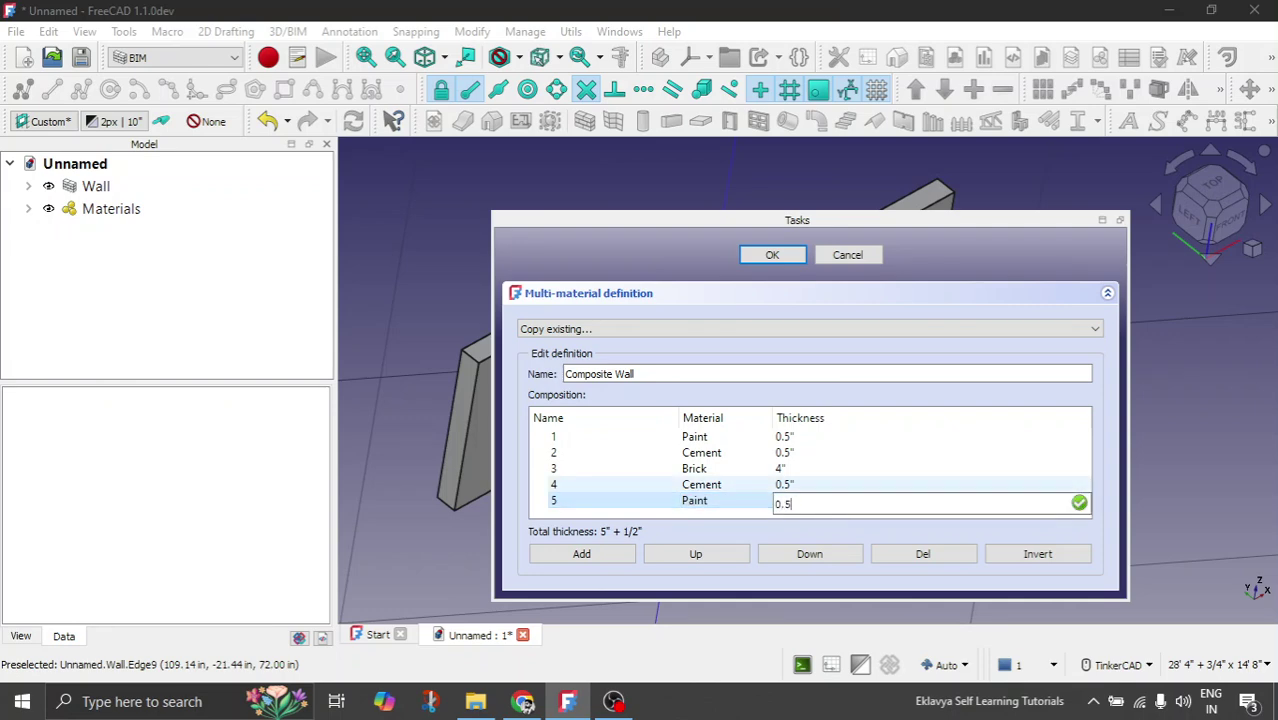
key("Return")
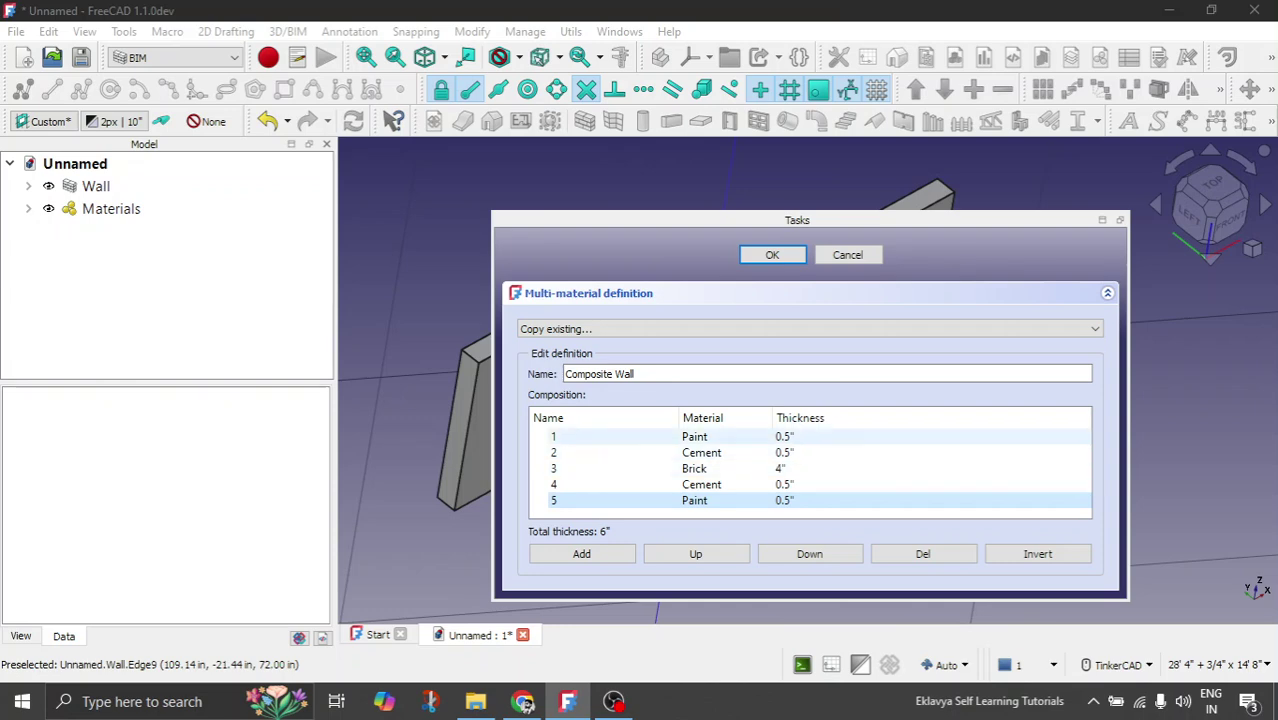
Step: Accept the Composite Wall multi-material definition and move the floating Tasks window clear of the model
left_click(773, 255)
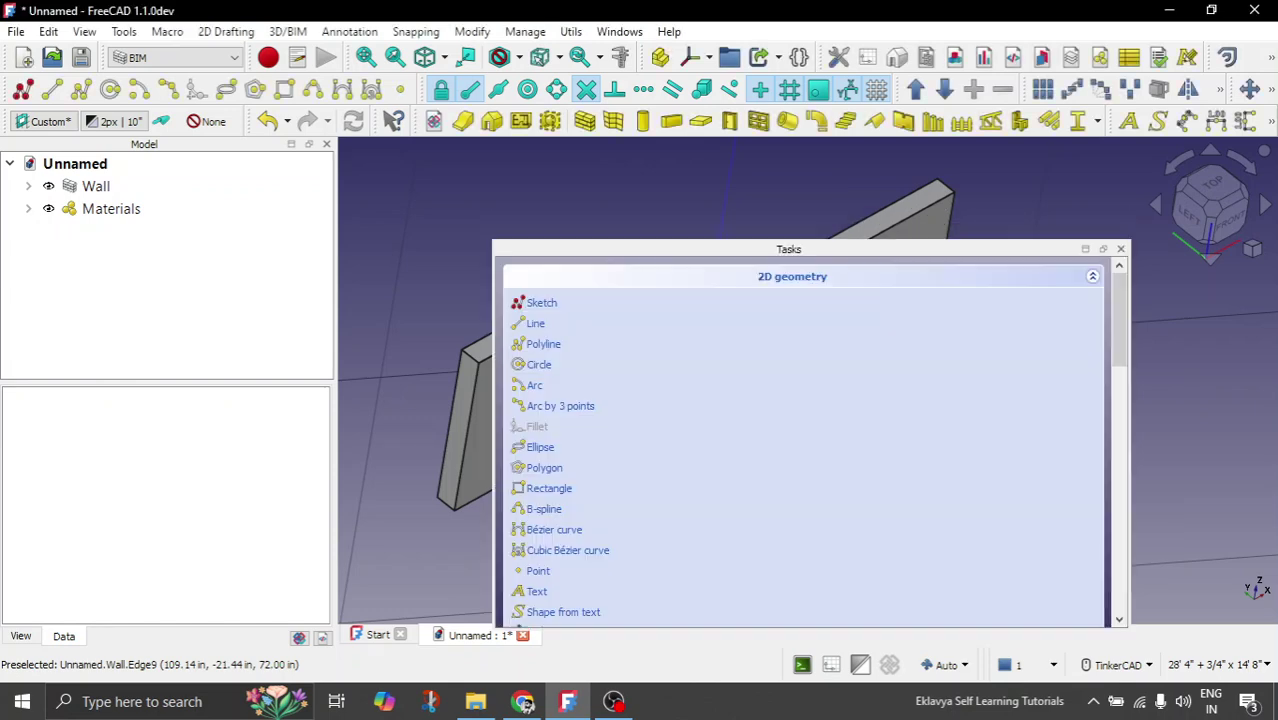
left_click_drag(640, 249, 1243, 331)
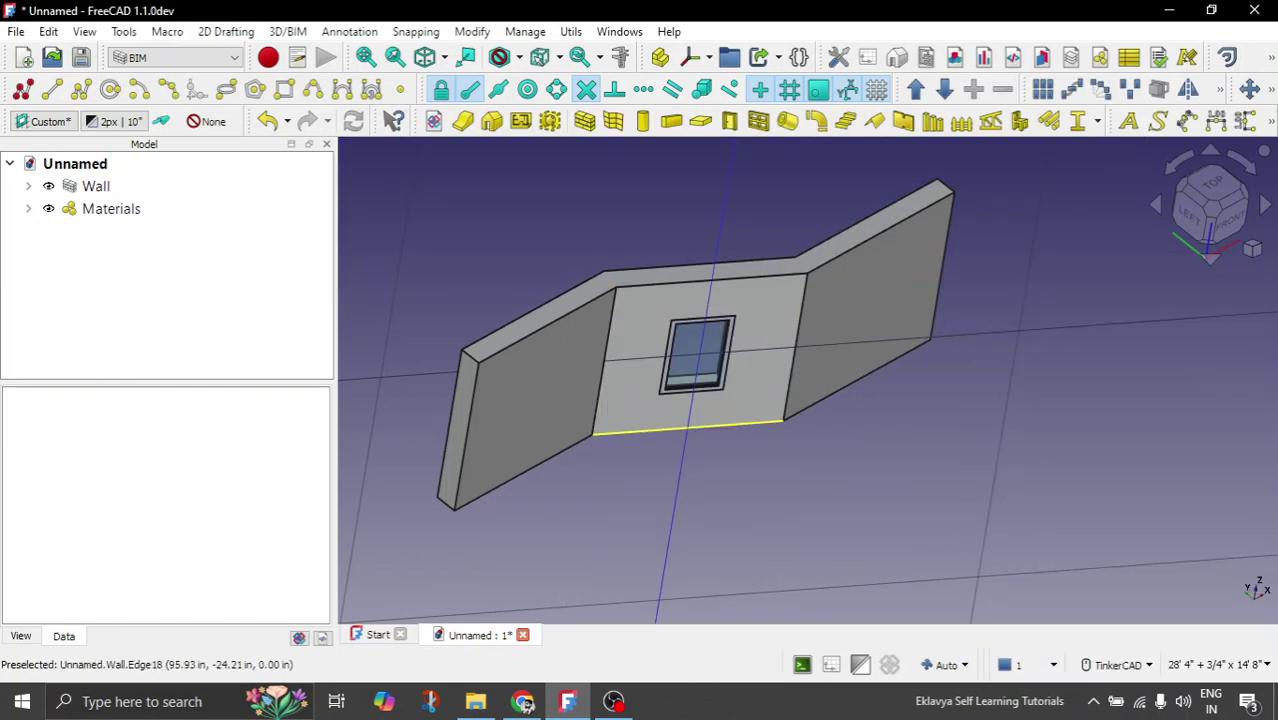
scroll(545, 385, "down", 3)
mouse_move(895, 435)
right_mouse_down()
mouse_move(887, 365)
mouse_move(908, 425)
right_mouse_up()
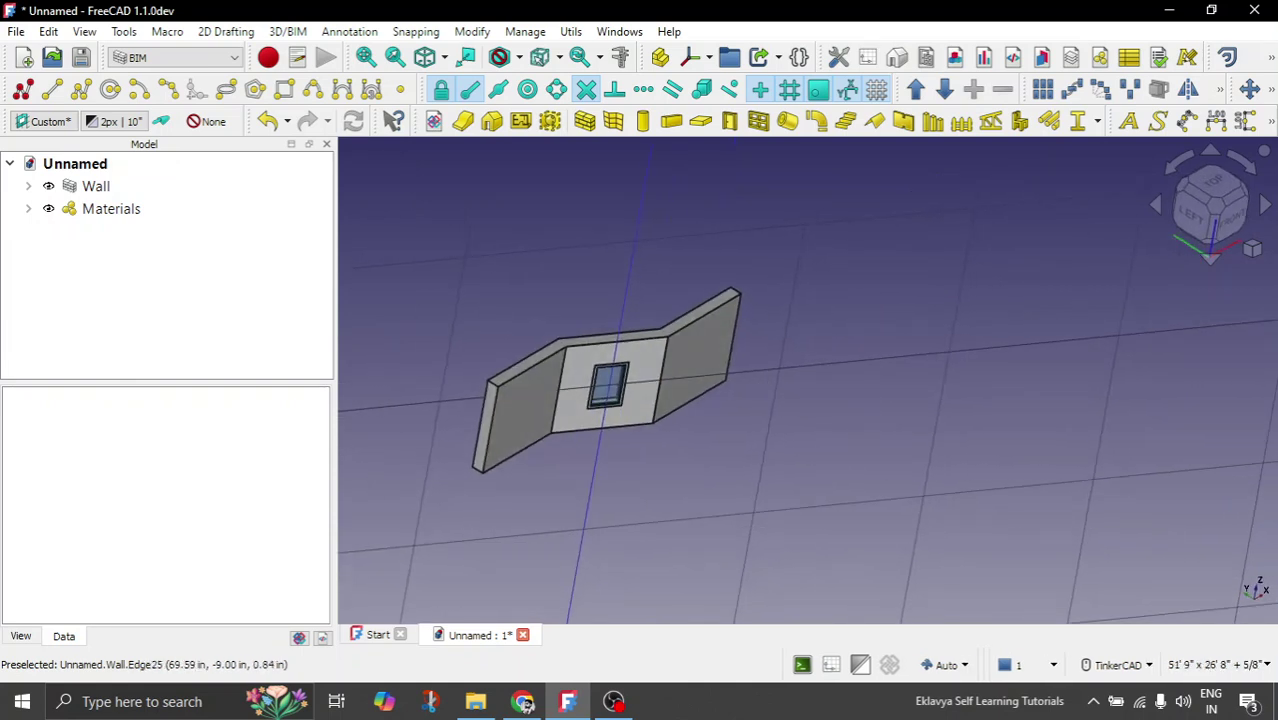
scroll(520, 518, "up", 1)
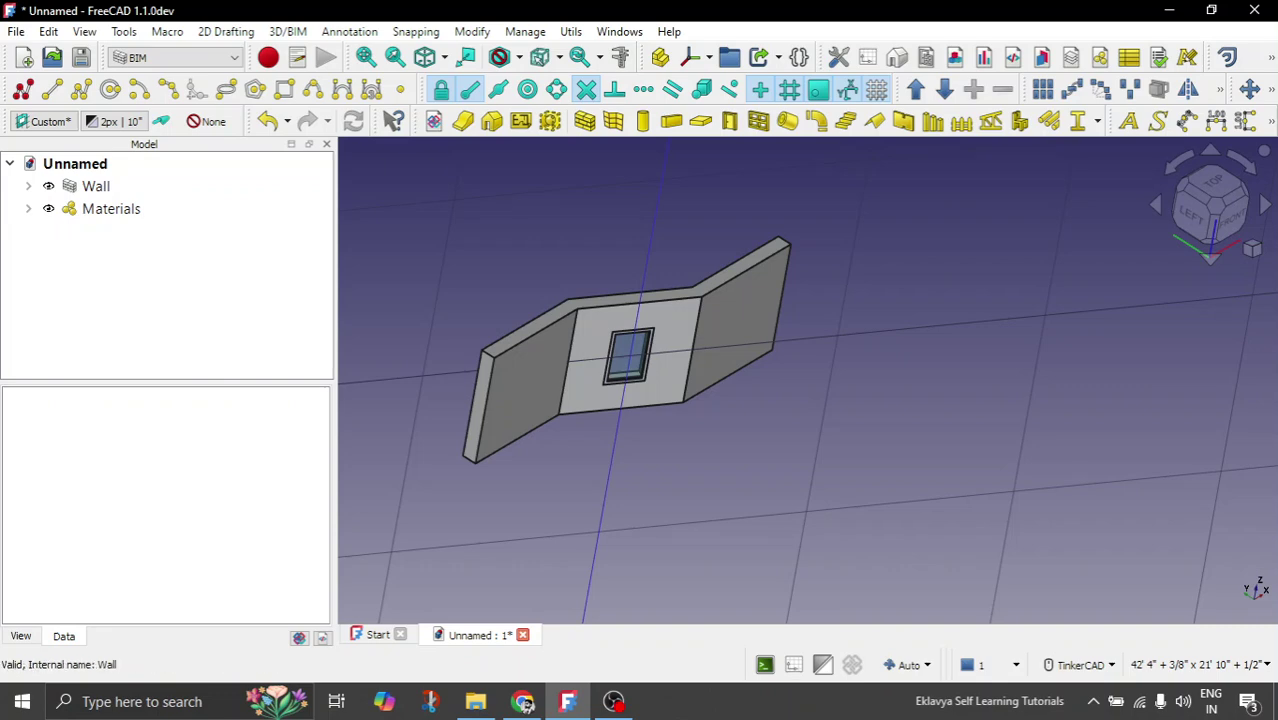
Step: Try to assign the Composite Wall multi-material to the wall with the Material command
left_click(96, 186)
left_click(525, 31)
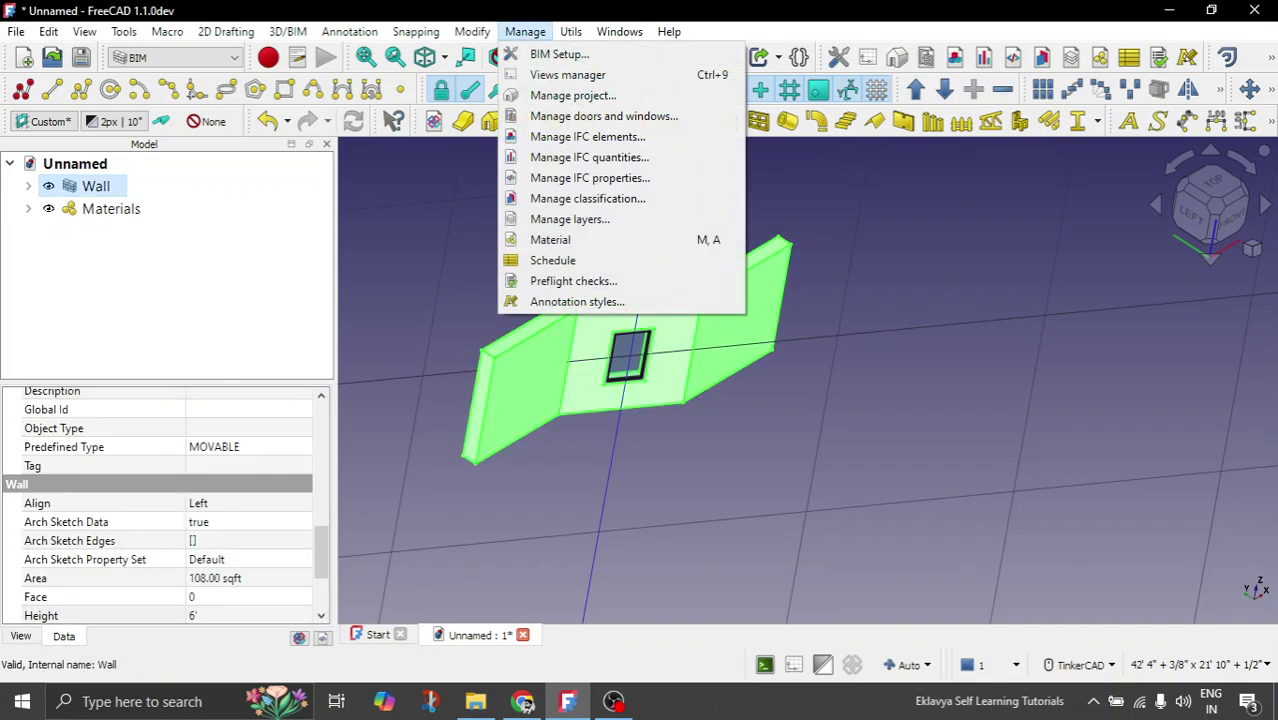
left_click(545, 237)
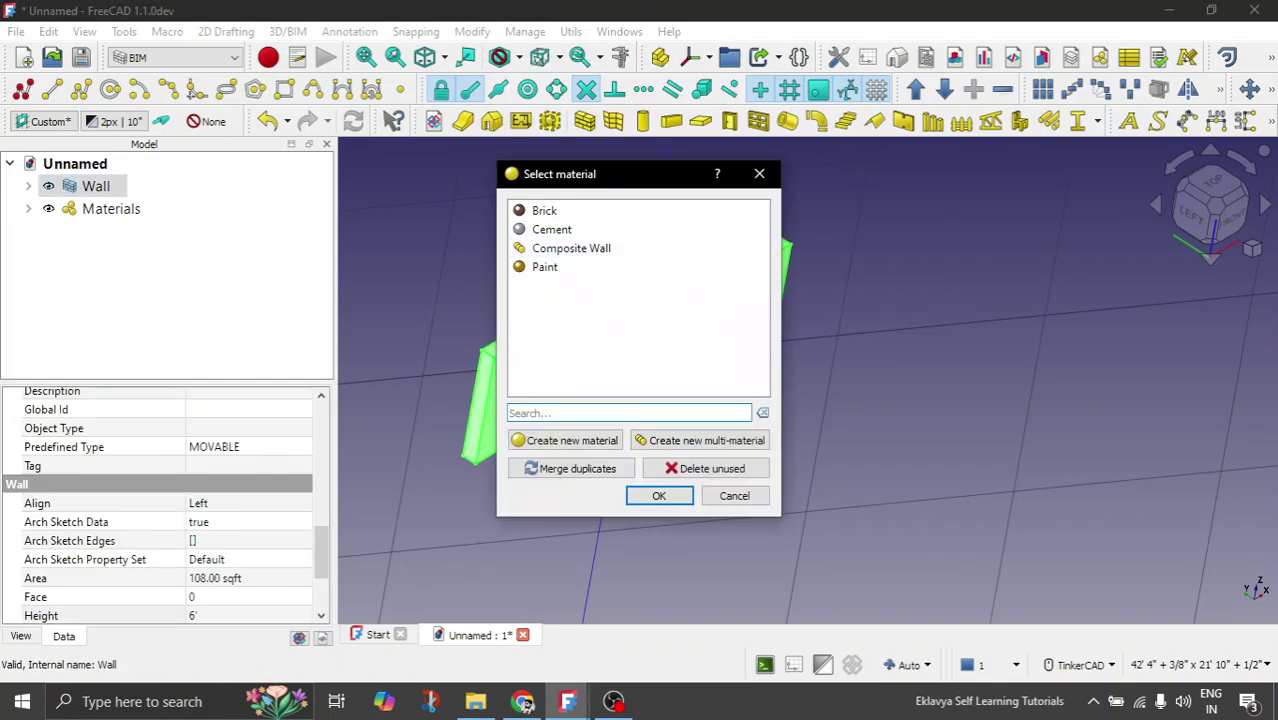
left_click(571, 248)
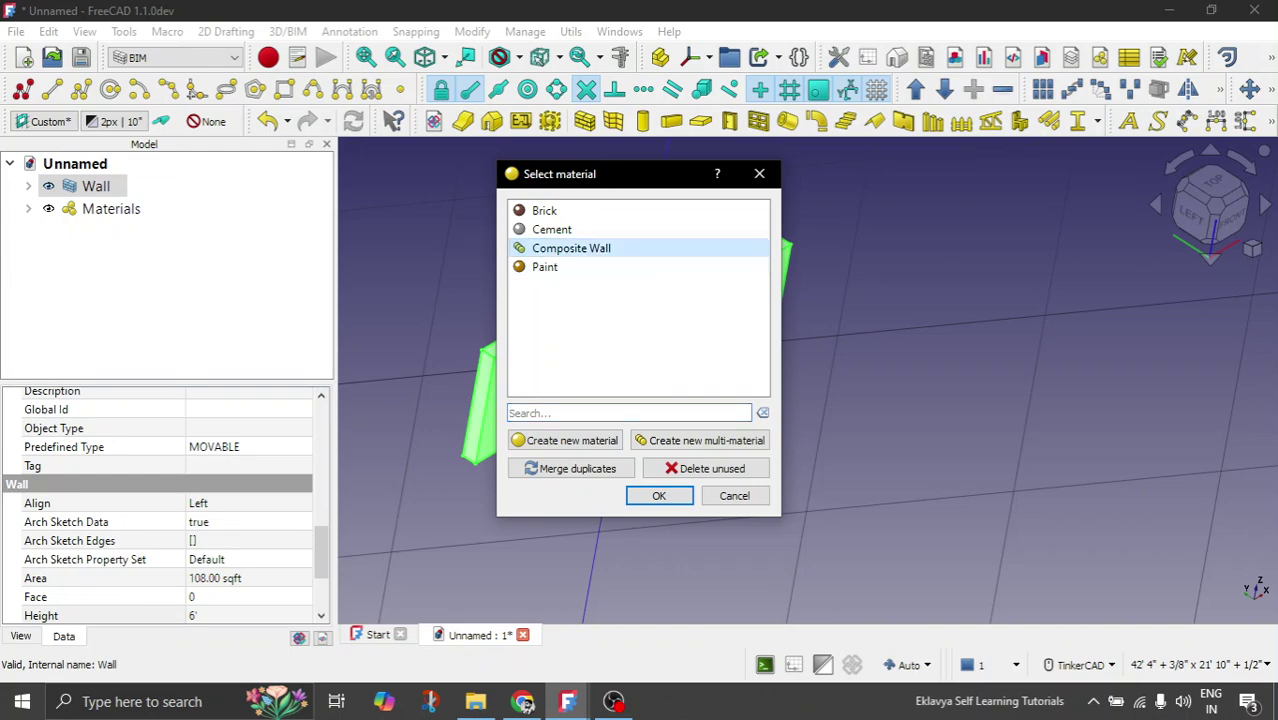
left_click(659, 496)
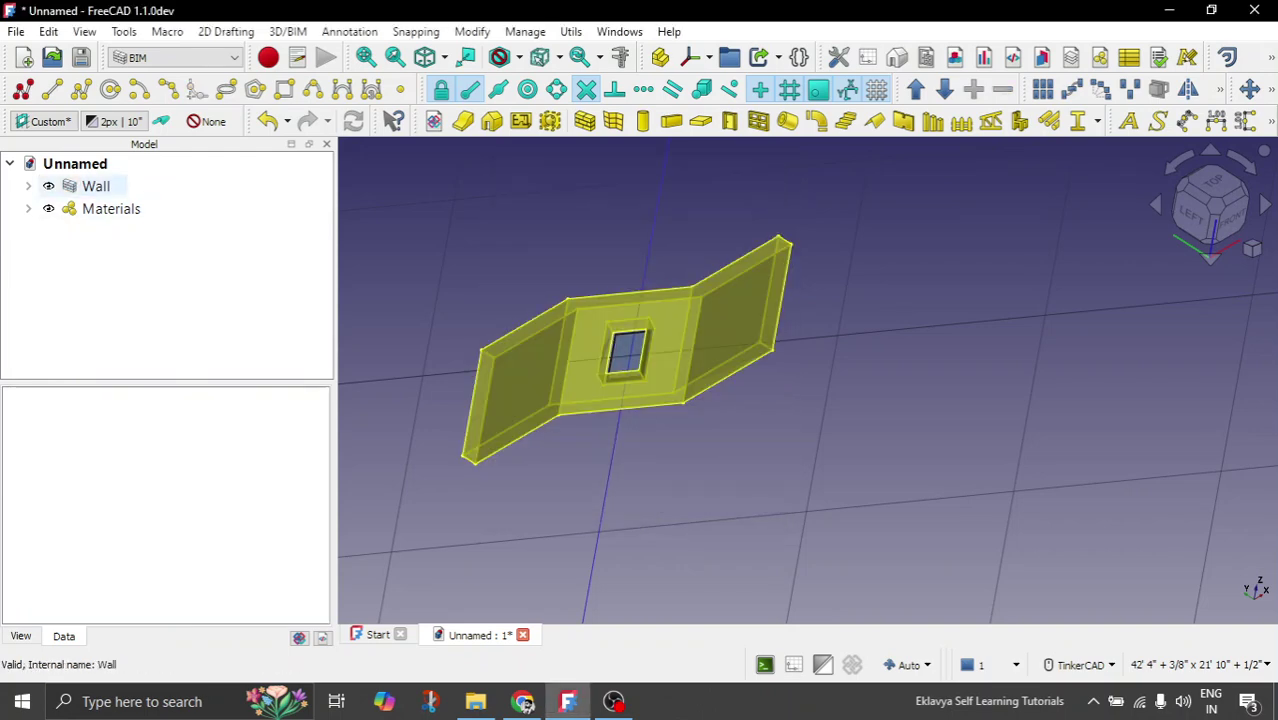
Step: Set the wall's Material property to Composite Wall
left_click(96, 187)
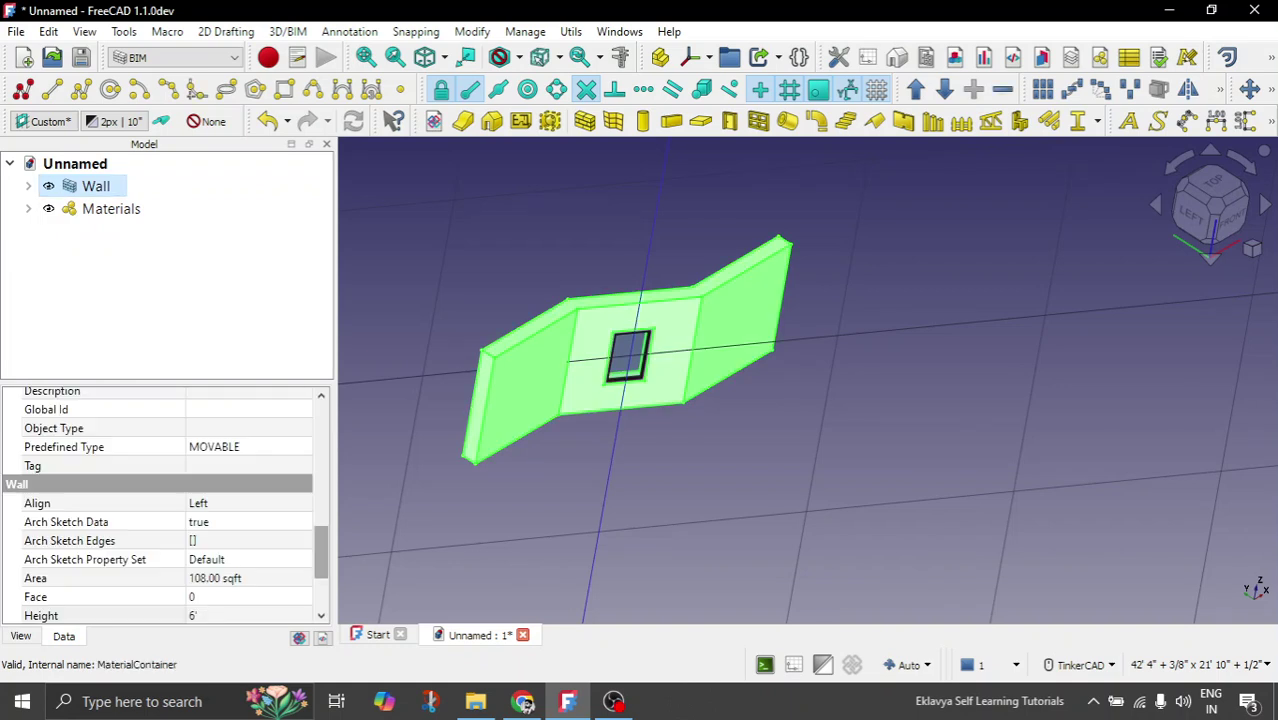
scroll(165, 505, "up", 4)
scroll(165, 505, "up", 2)
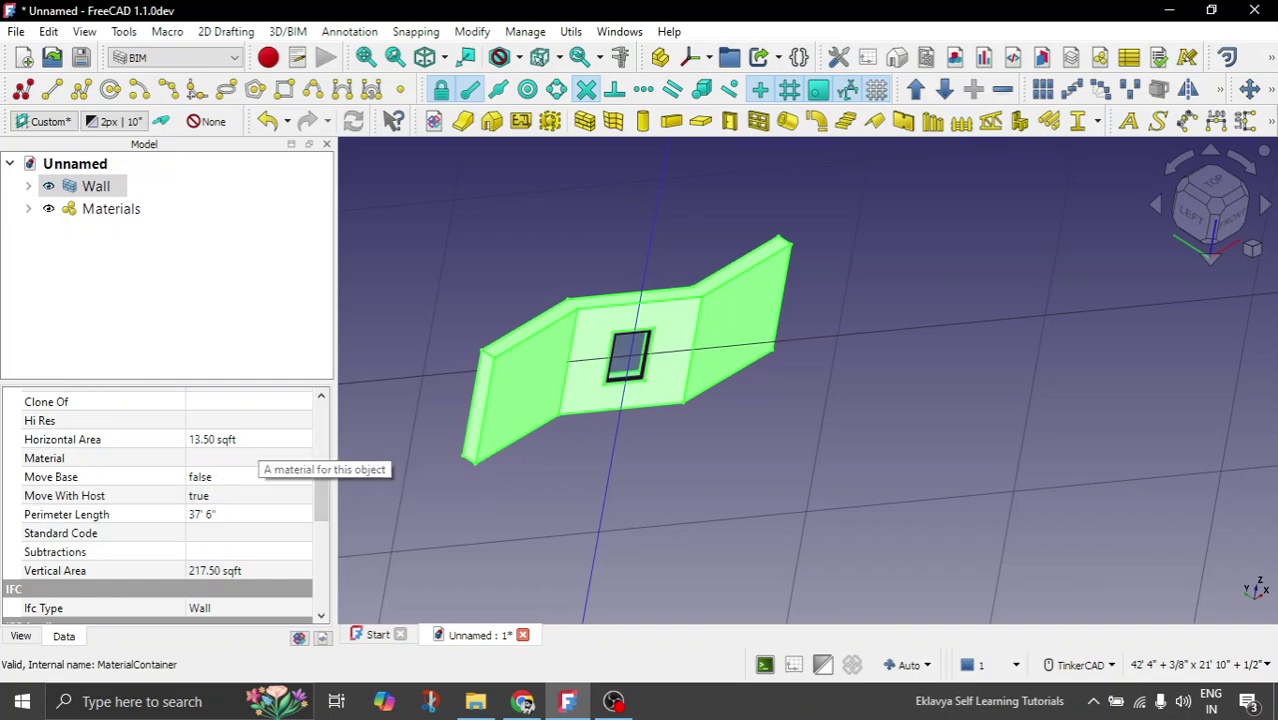
left_click(240, 458)
left_click(303, 458)
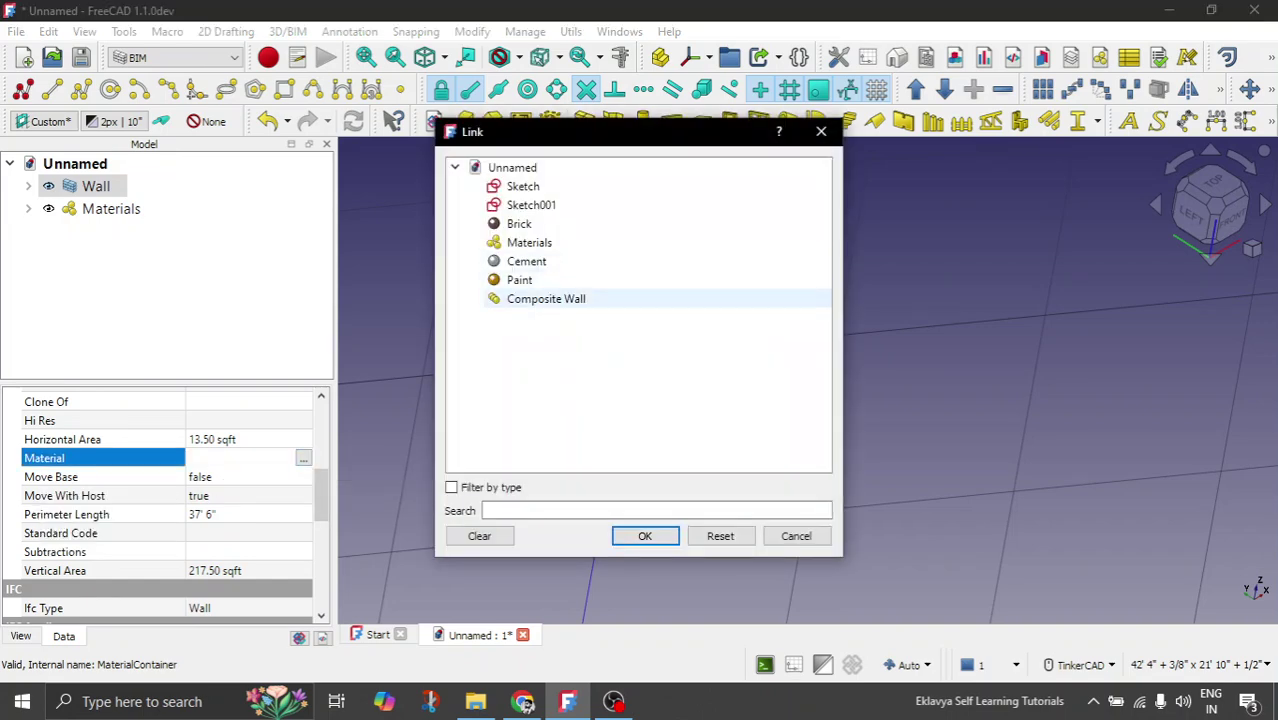
left_click(546, 298)
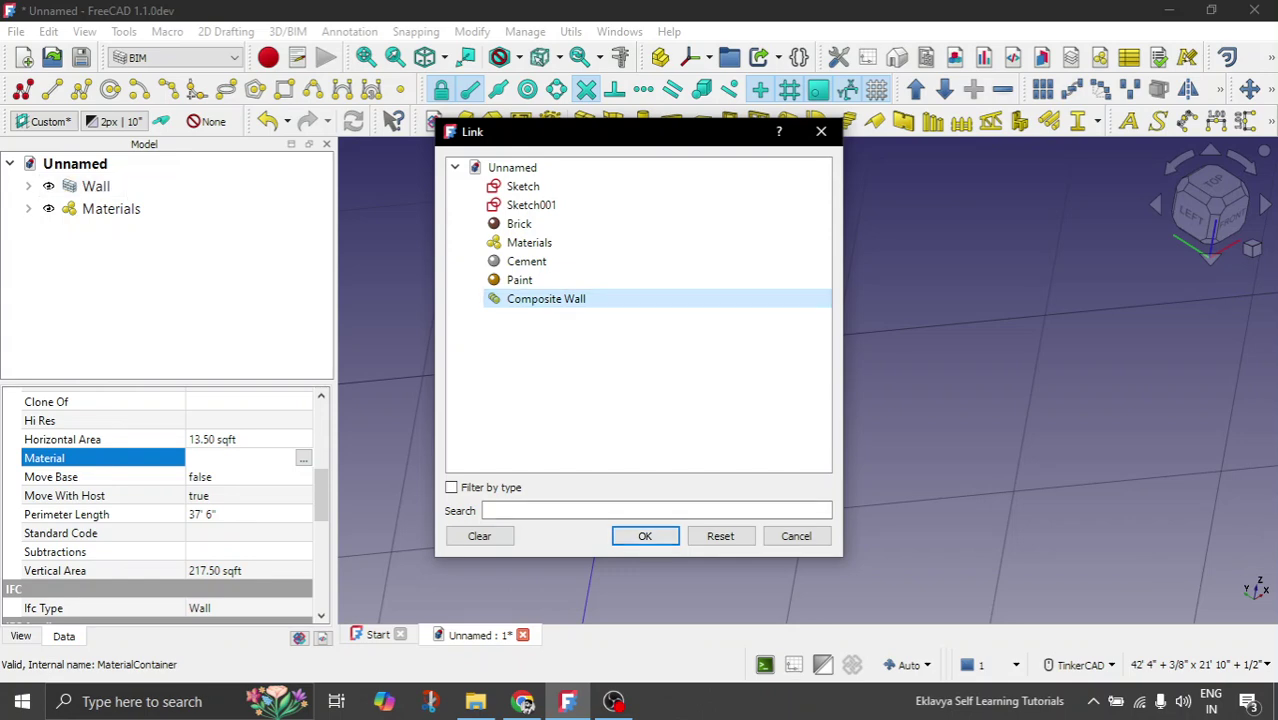
left_click(645, 536)
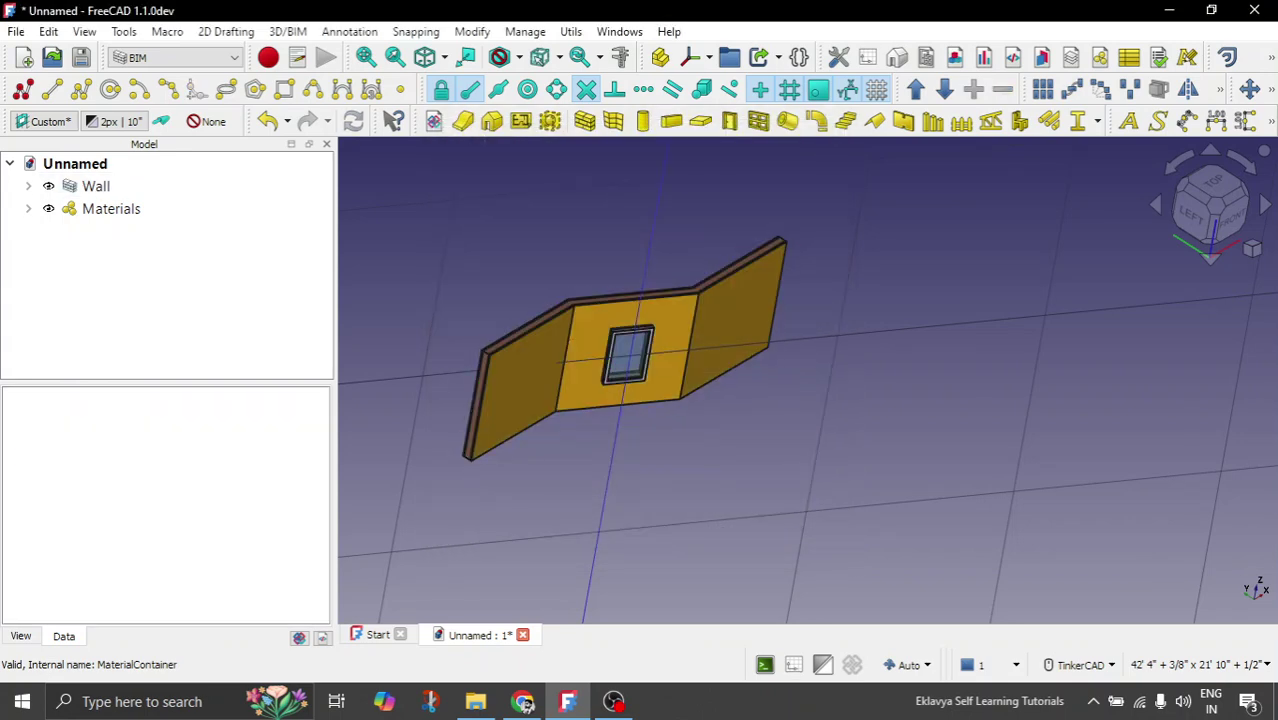
Step: Hide the grid and examine the material layers along the wall's top edge and end corner
scroll(763, 467, "down", 1)
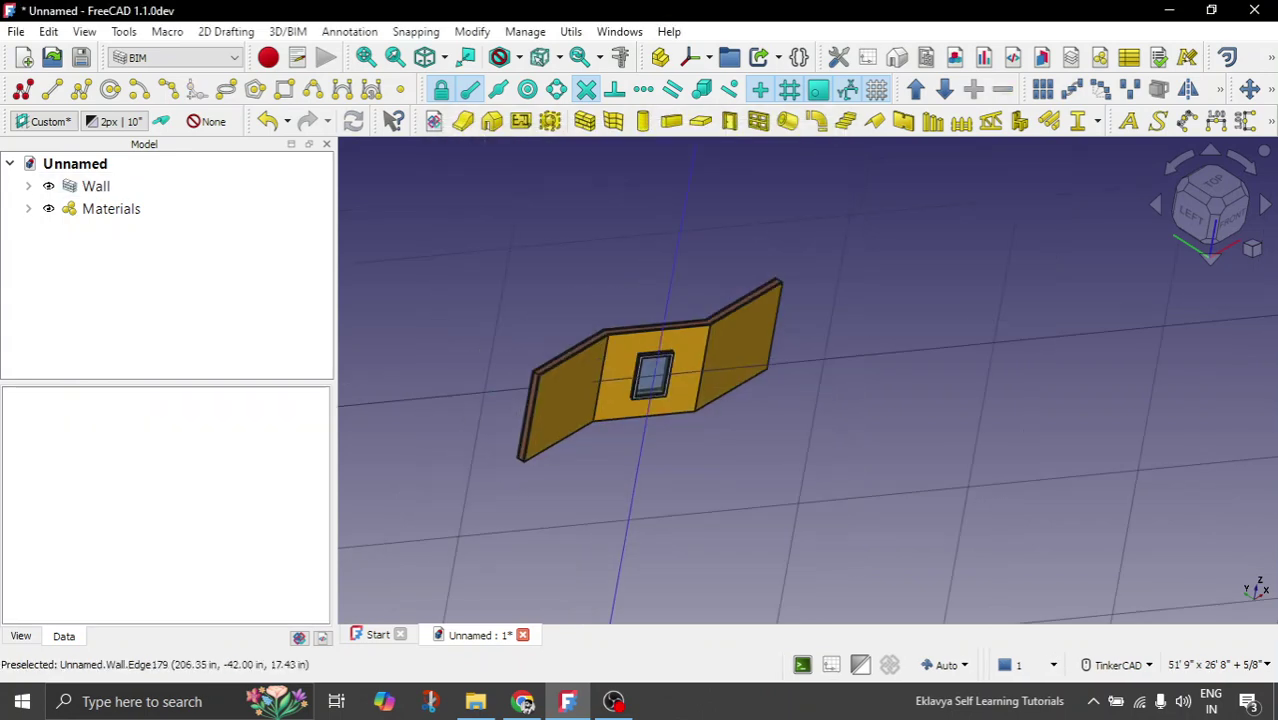
left_click(877, 90)
scroll(560, 335, "up", 3)
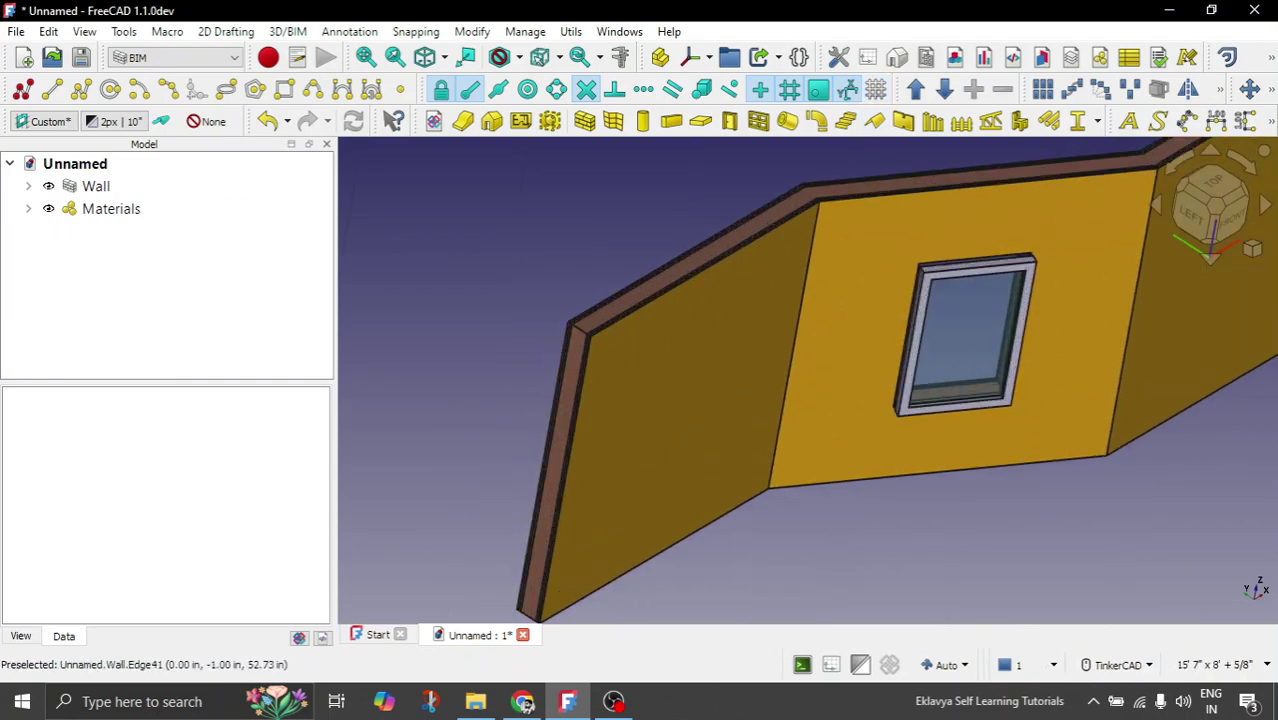
scroll(617, 352, "up", 3)
scroll(650, 360, "up", 3)
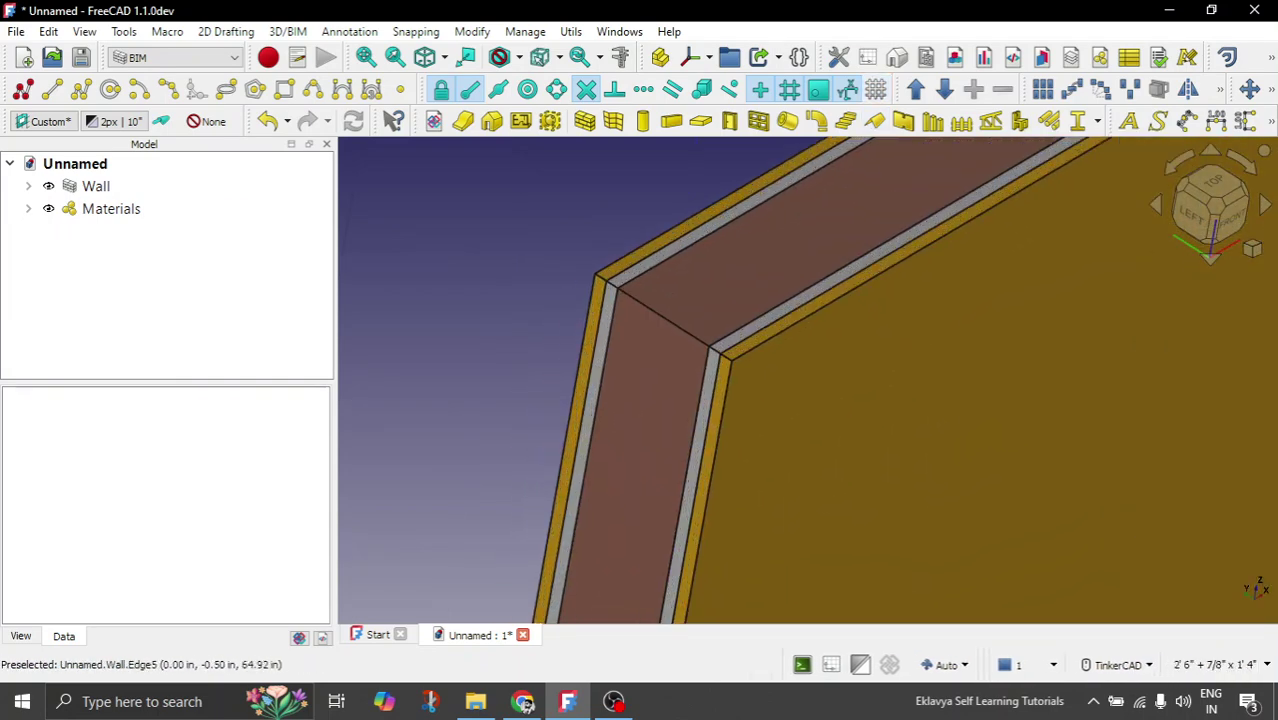
scroll(492, 400, "down", 5)
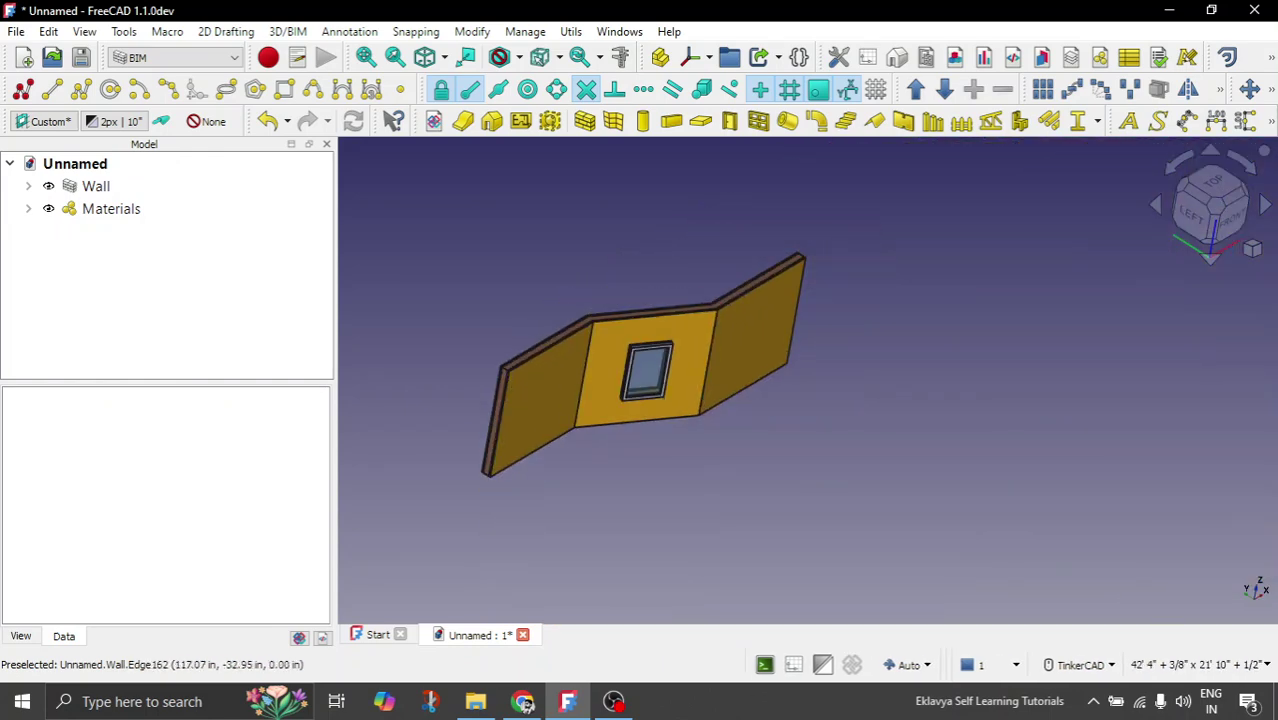
Step: Hide the window and examine the wall's material layers inside its opening
right_click_drag(676, 418, 688, 438)
scroll(652, 405, "up", 6)
left_click(572, 318)
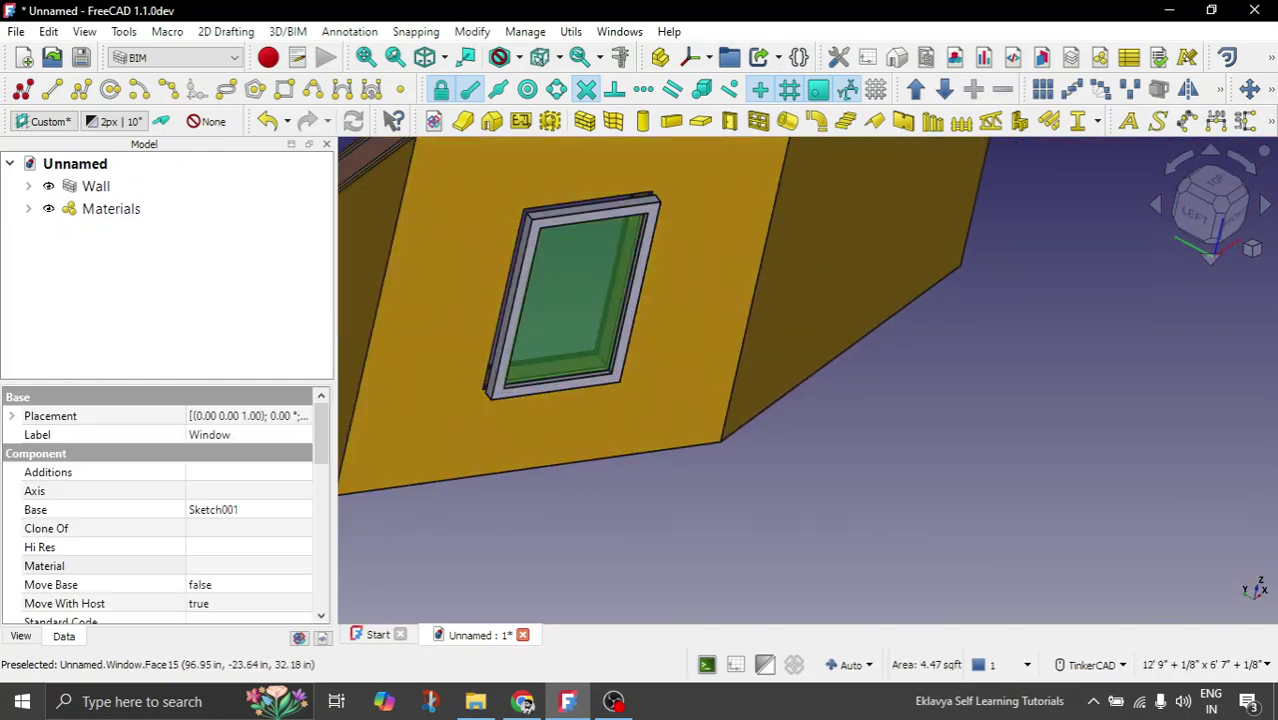
right_click_drag(636, 492, 716, 494)
key("space")
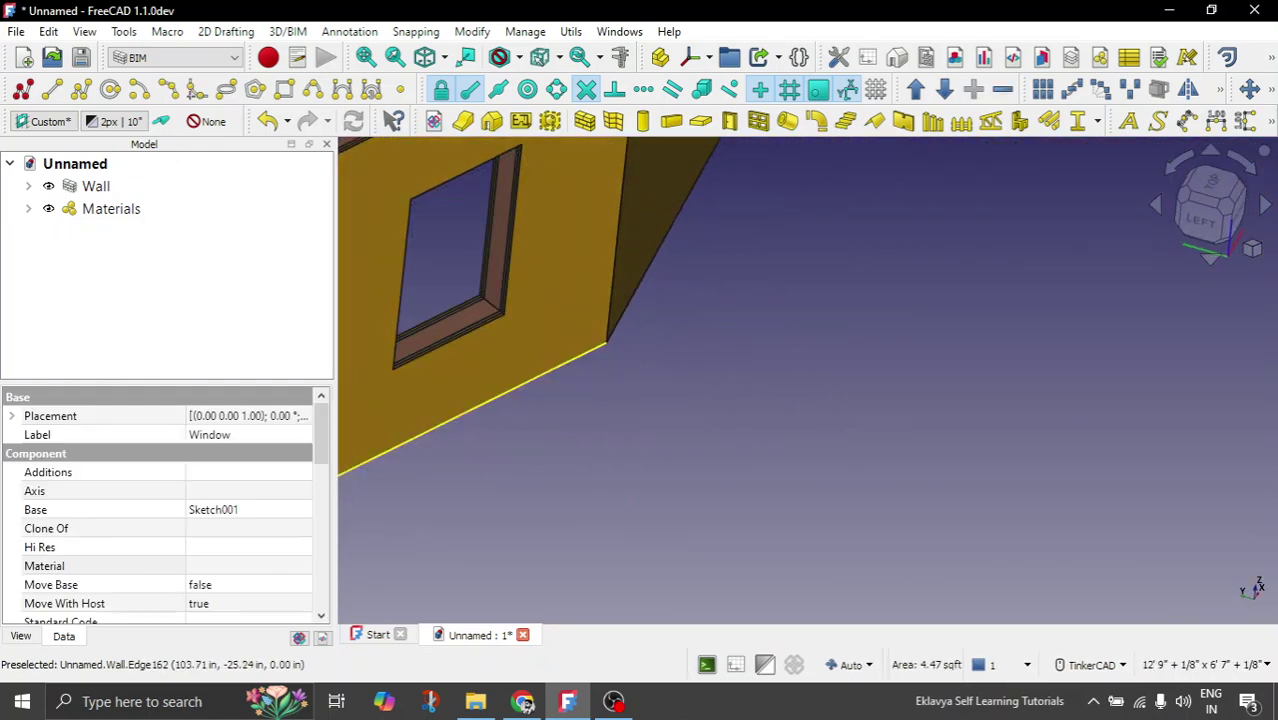
scroll(387, 349, "up", 5)
scroll(640, 305, "up", 3)
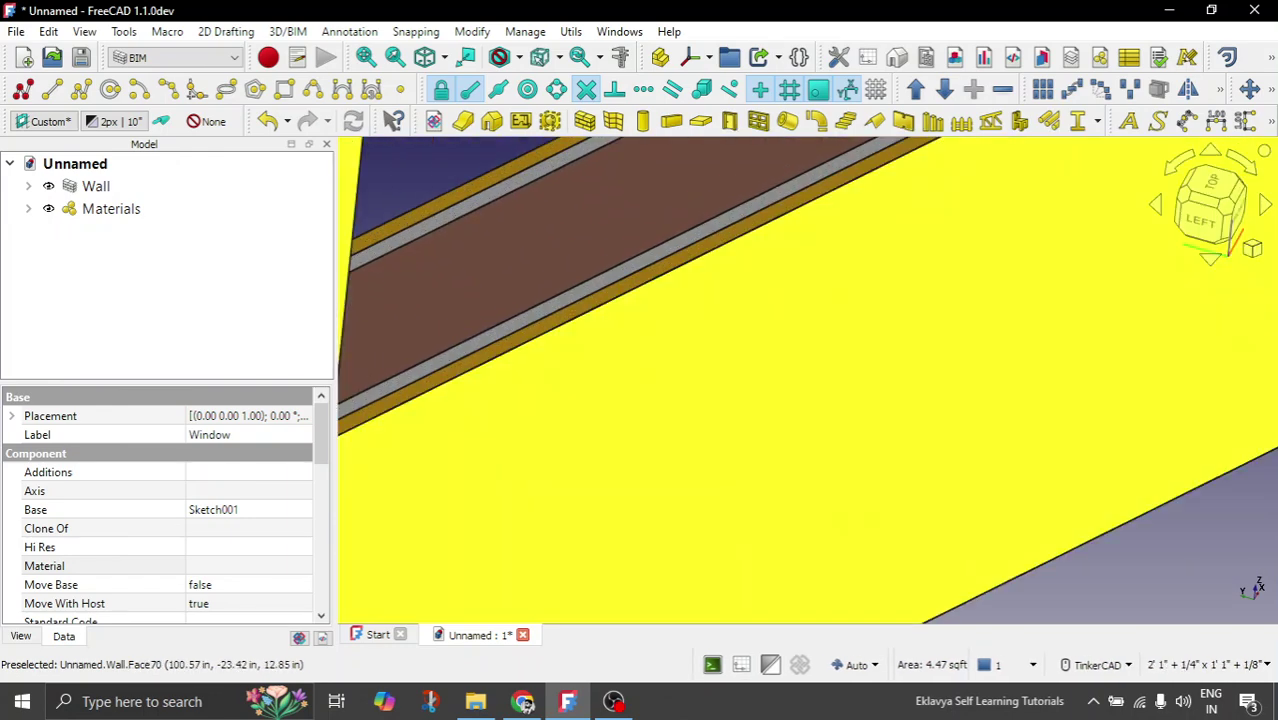
Step: Show the window again and examine the material layers at the wall's top end corner
scroll(724, 508, "down", 8)
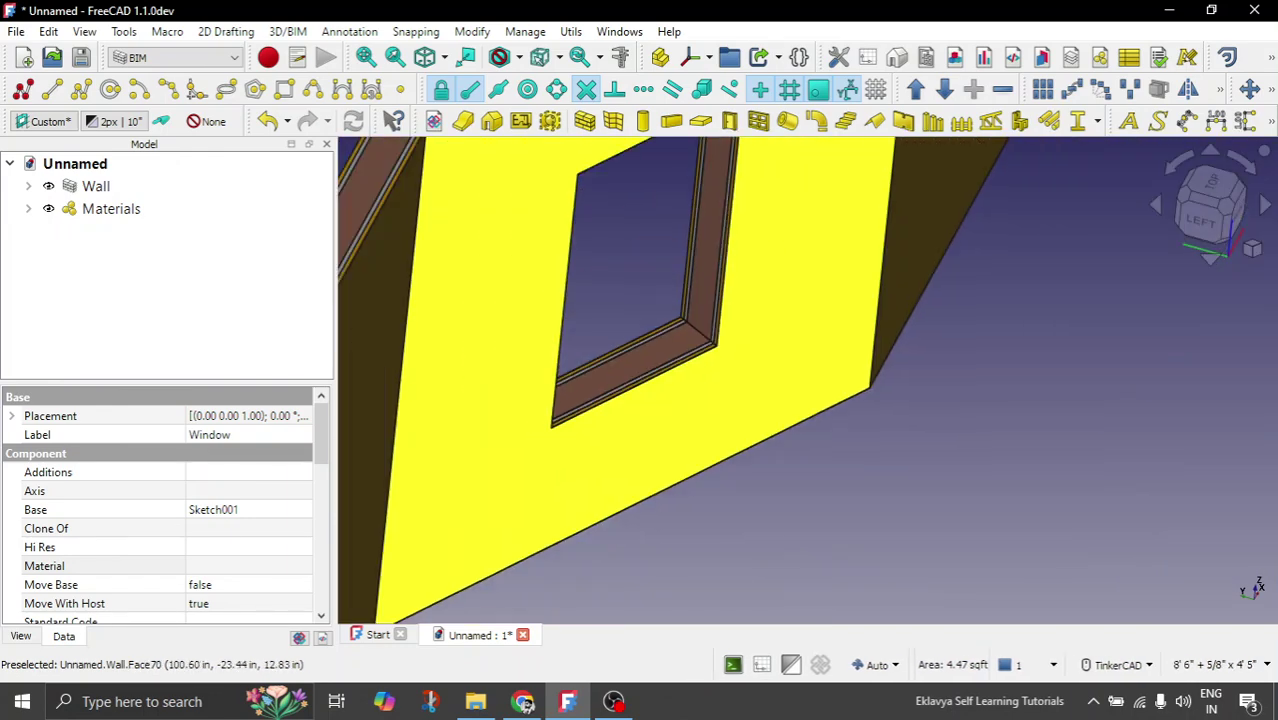
scroll(724, 508, "down", 5)
right_click_drag(677, 472, 628, 518)
scroll(502, 508, "up", 2)
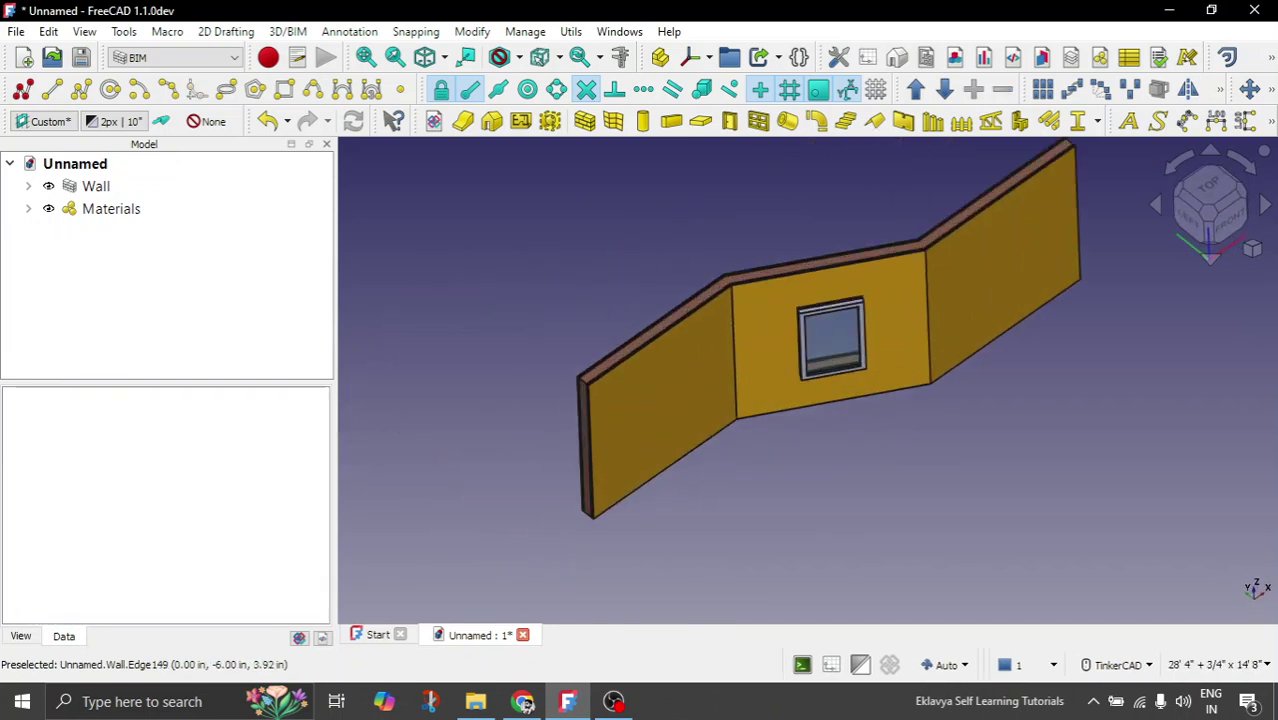
scroll(449, 468, "down", 3)
right_click_drag(545, 484, 528, 466)
scroll(537, 505, "up", 10)
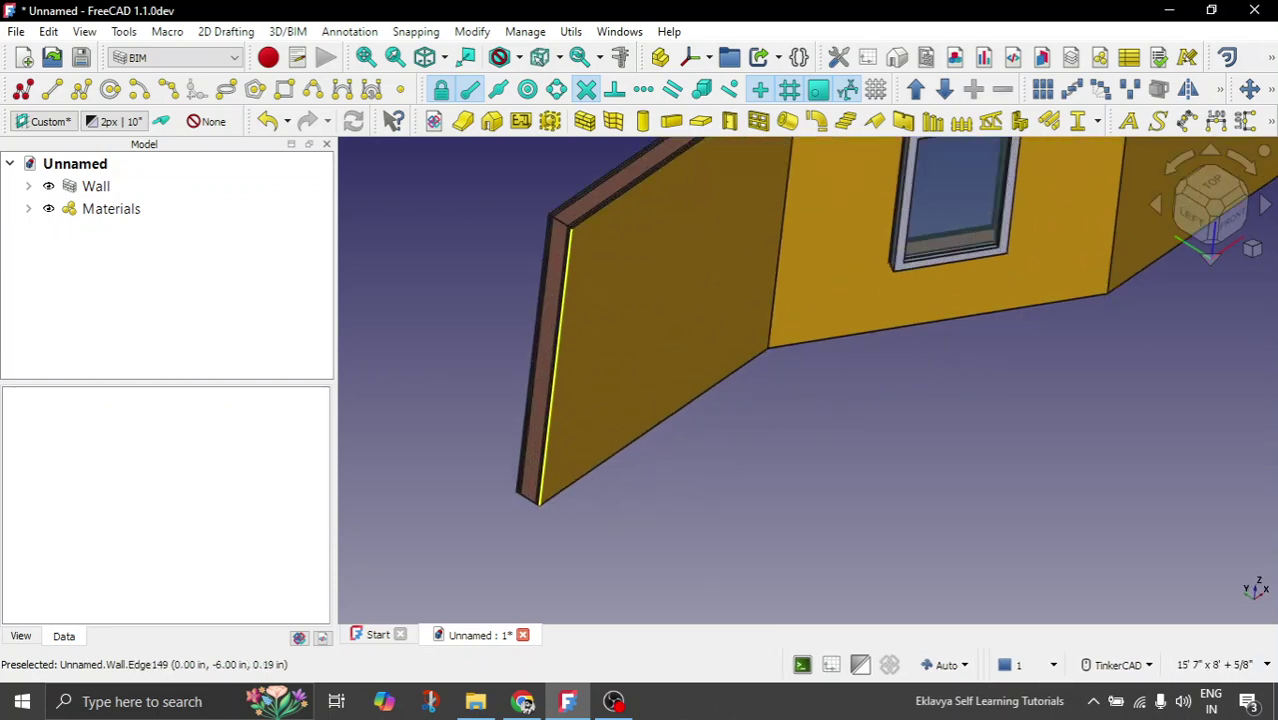
scroll(537, 505, "down", 4)
scroll(537, 505, "up", 5)
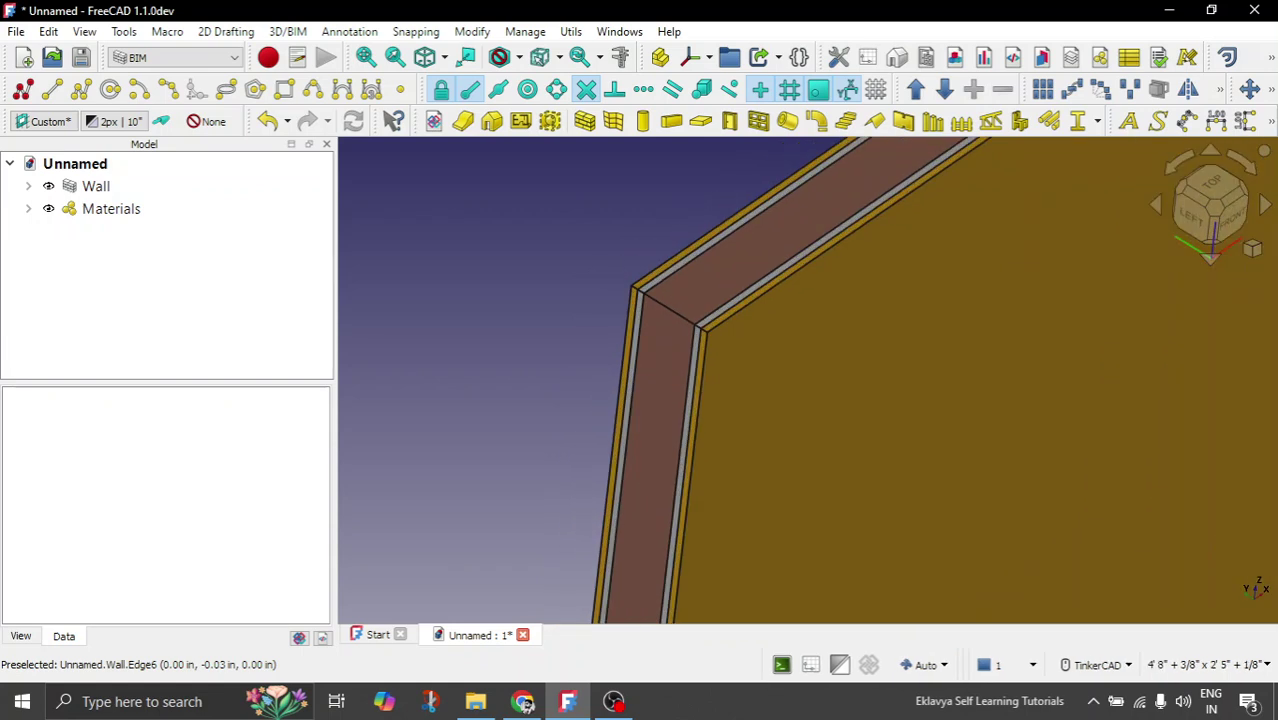
Step: Set the thickness of the first Paint layer in the Composite Wall multi-material to 2" and inspect the updated wall
left_click(28, 208)
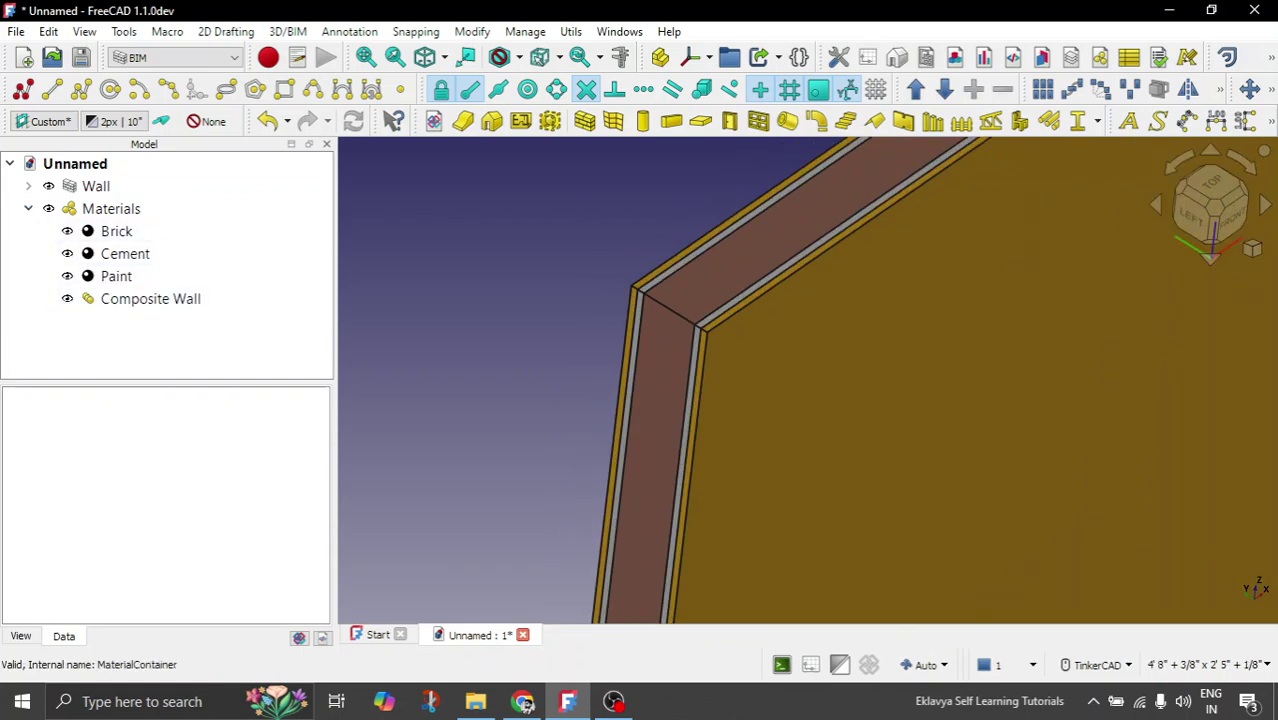
left_click(150, 299)
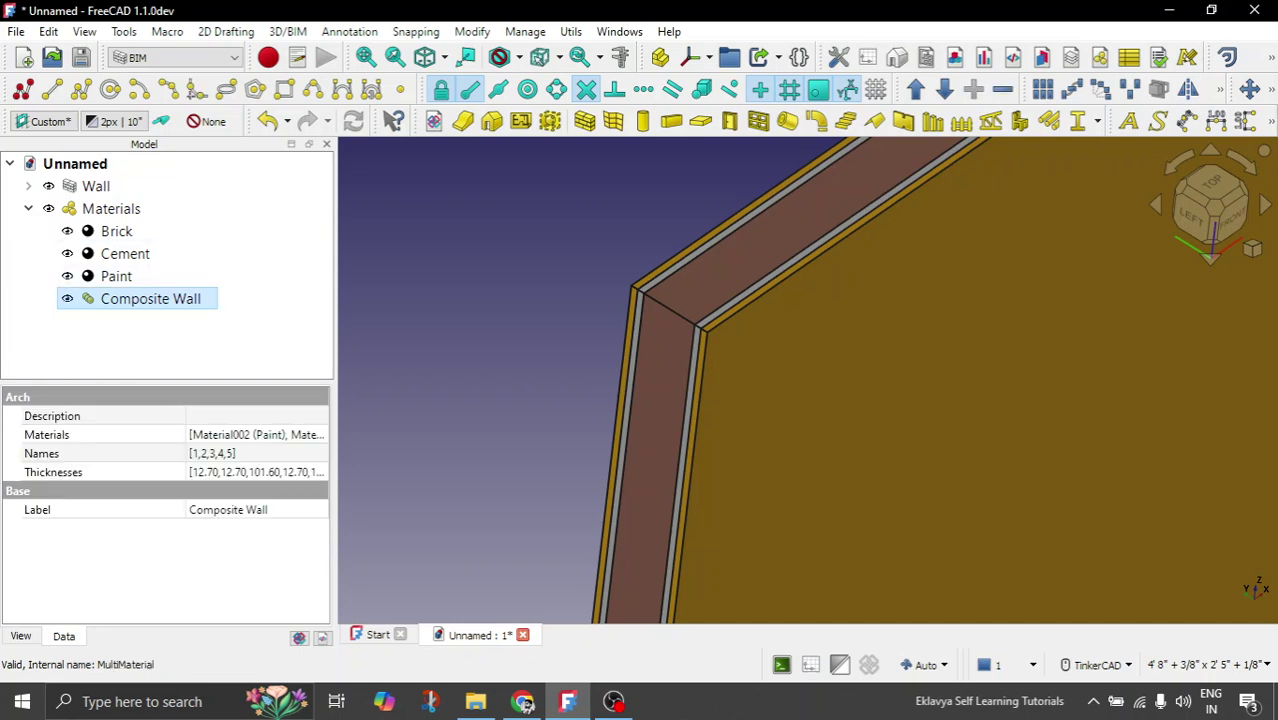
double_click(150, 298)
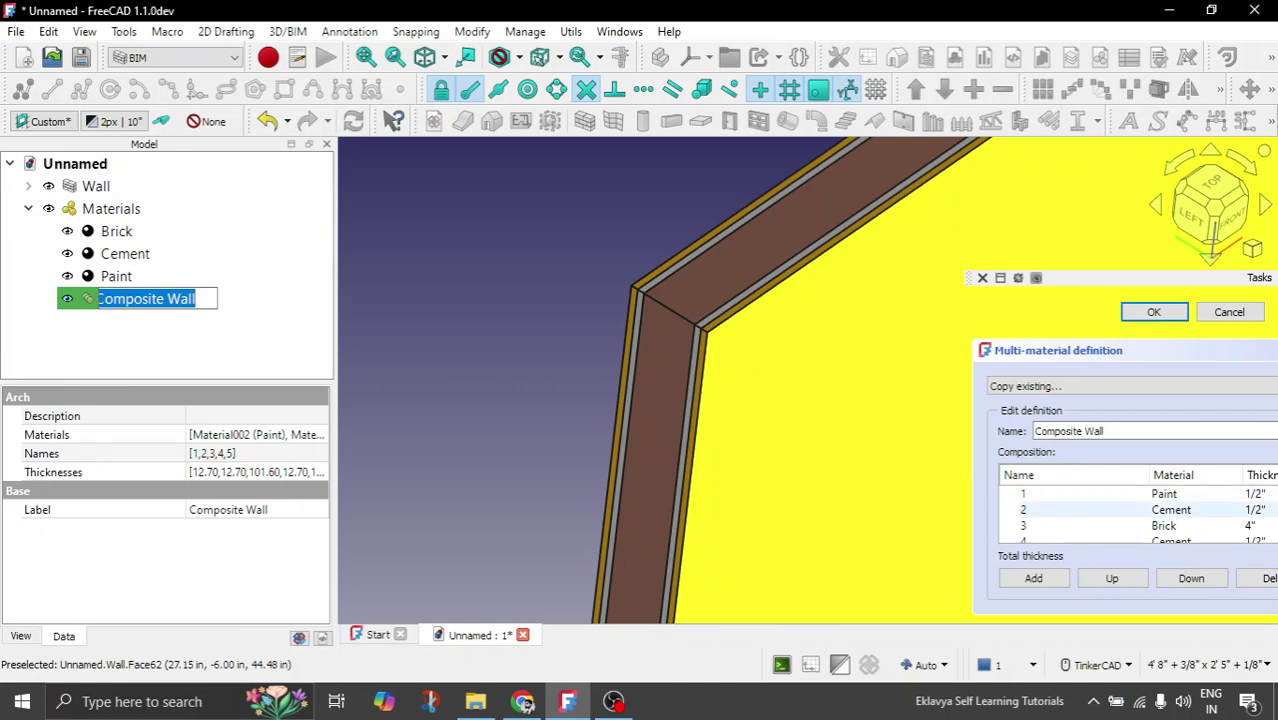
left_click(1164, 494)
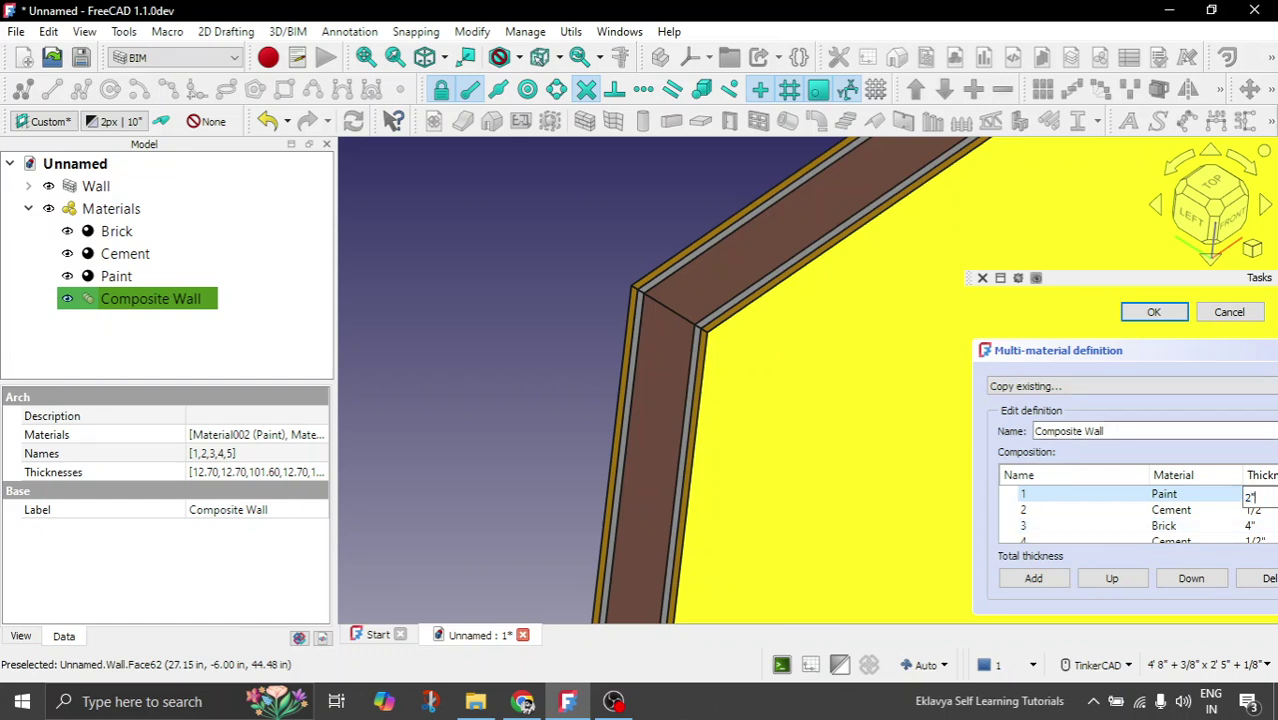
key("Return")
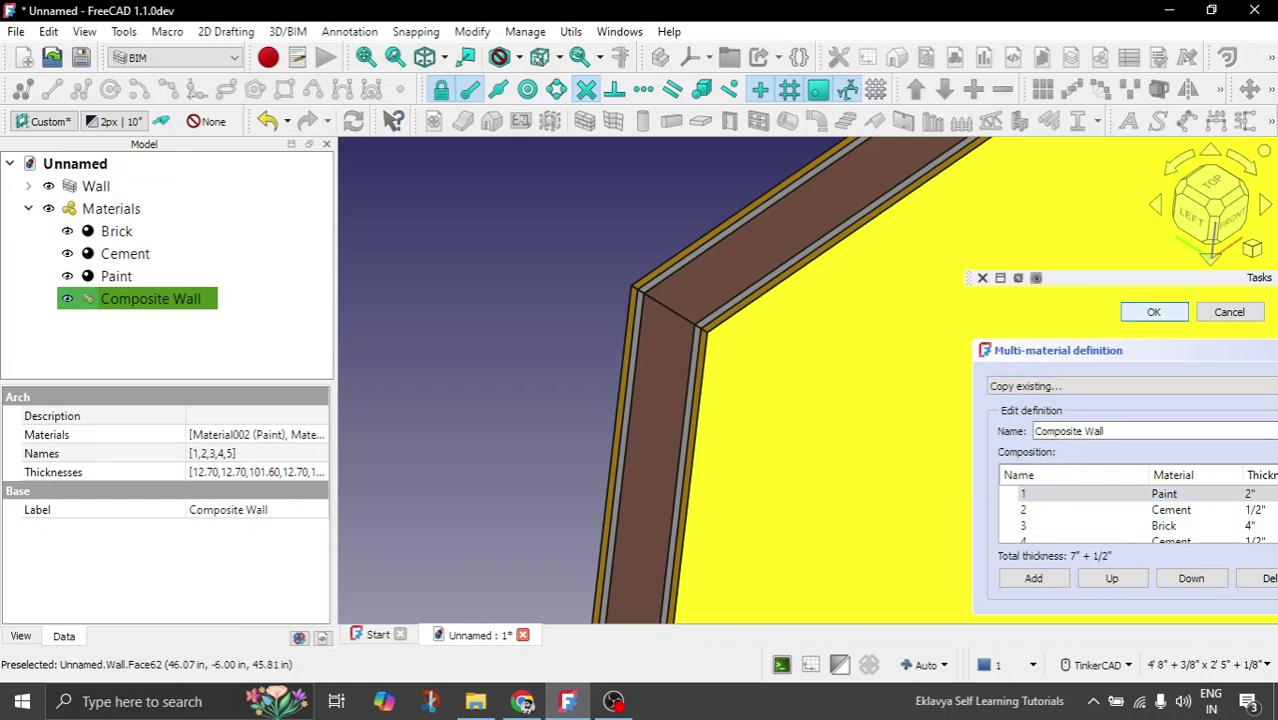
left_click(1154, 312)
scroll(529, 370, "down", 3)
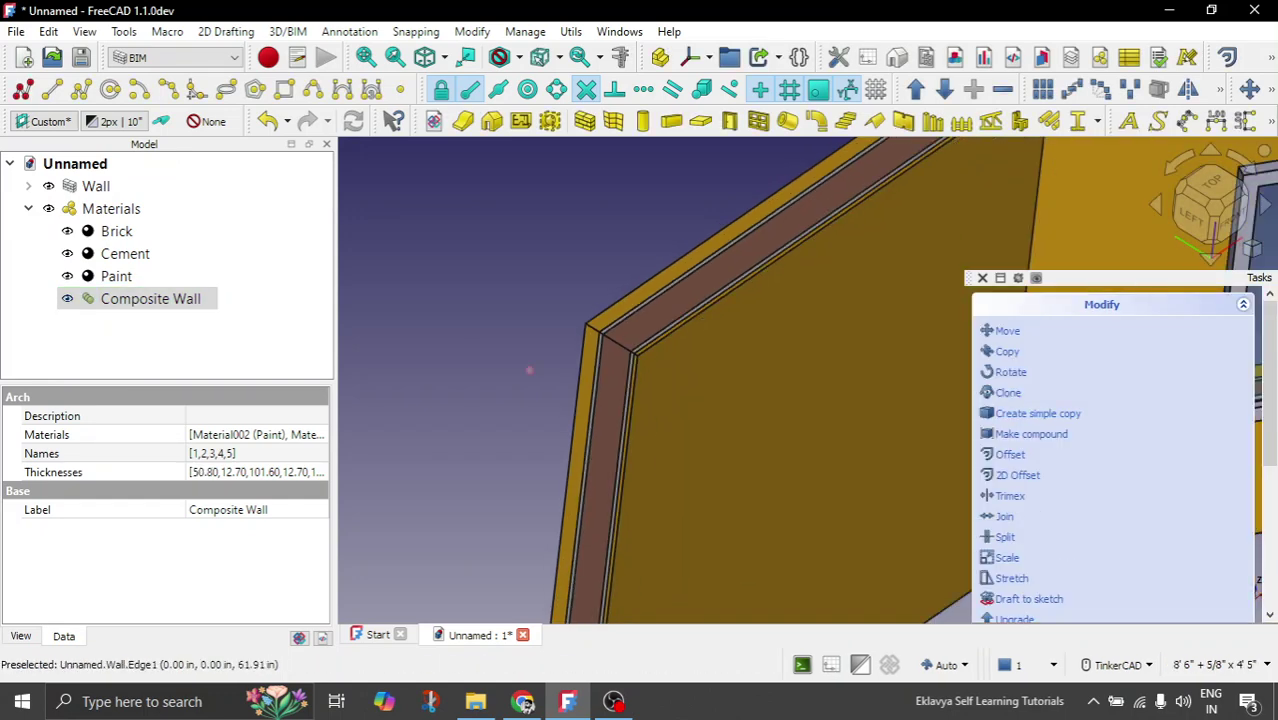
right_click_drag(529, 370, 618, 372)
scroll(675, 366, "up", 5)
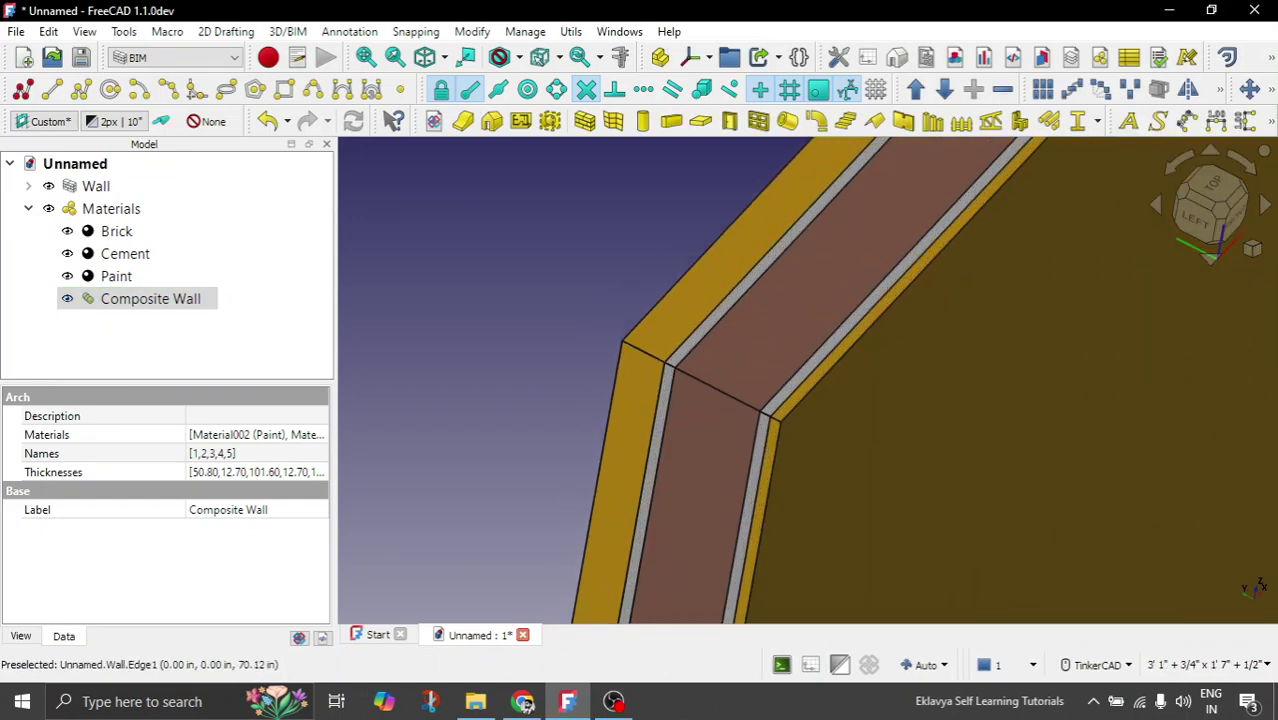
scroll(617, 374, "down", 11)
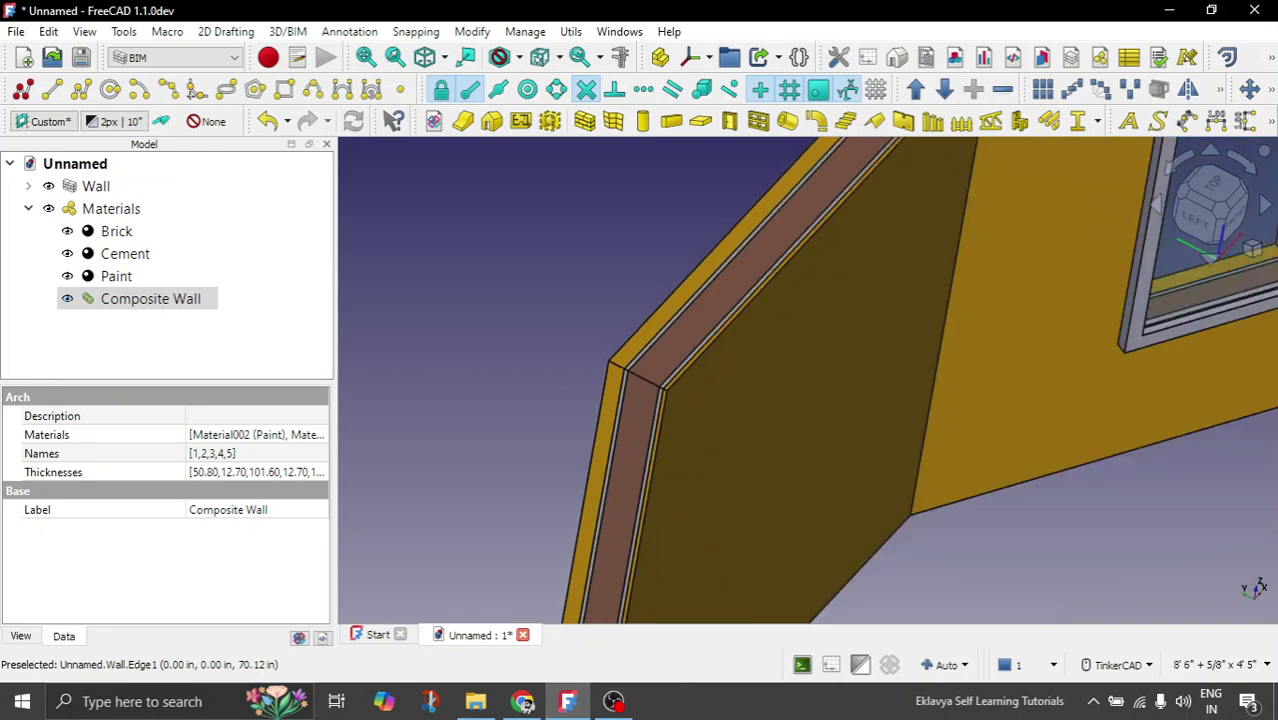
mouse_move(769, 455)
right_mouse_down()
mouse_move(752, 472)
mouse_move(738, 415)
mouse_move(736, 442)
mouse_move(680, 426)
right_mouse_up()
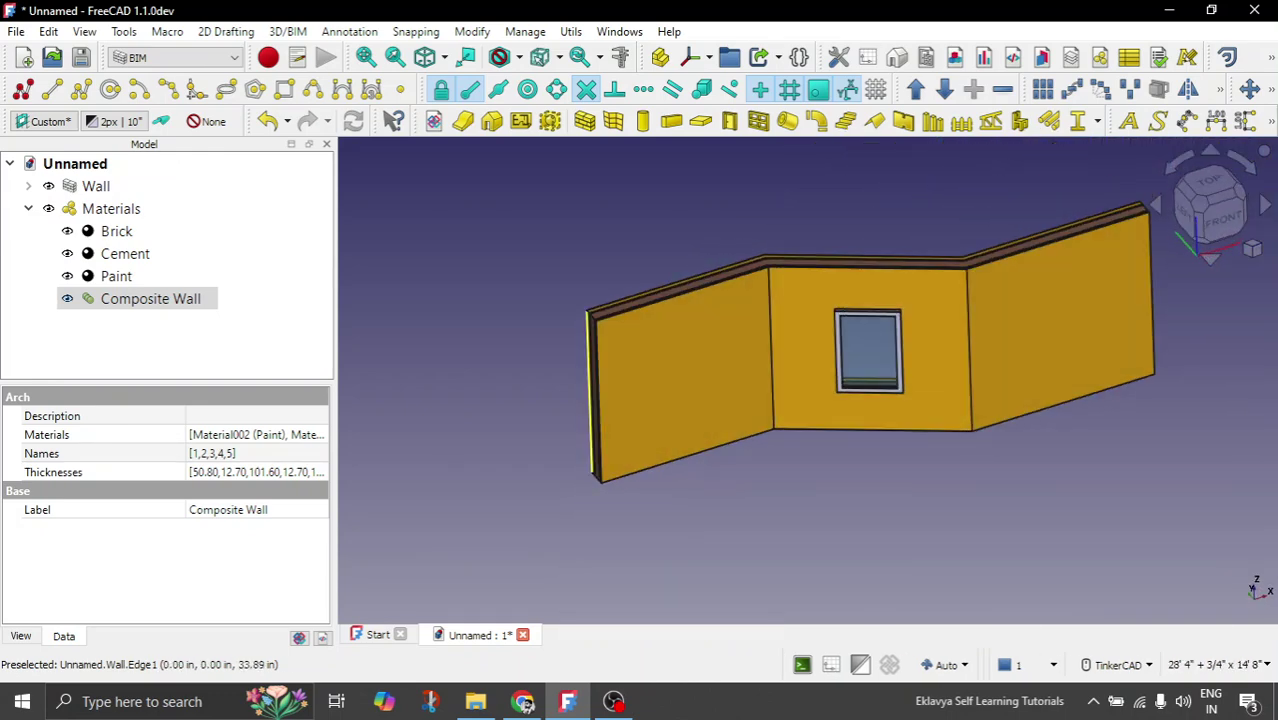
Step: Set the working plane to Top (XY) and display the grid in a top view of the wall
left_click(45, 121)
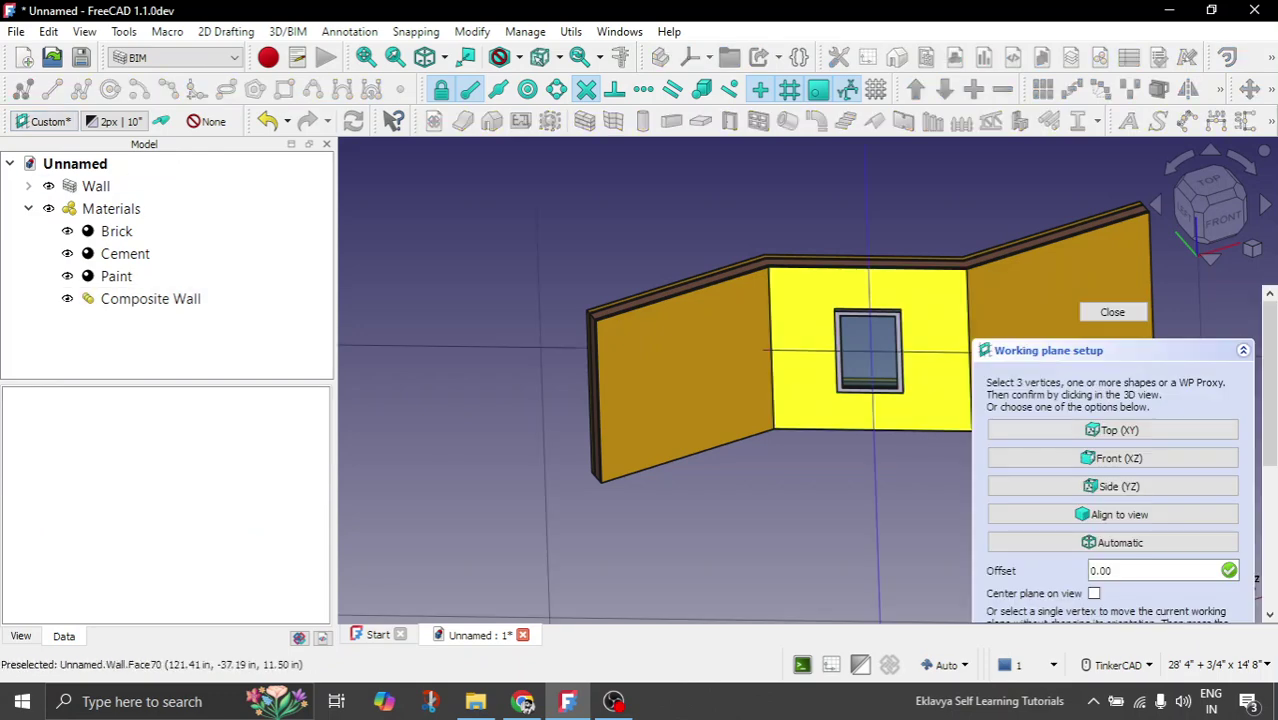
left_click(1112, 430)
scroll(591, 436, "down", 3)
right_click_drag(761, 493, 762, 525)
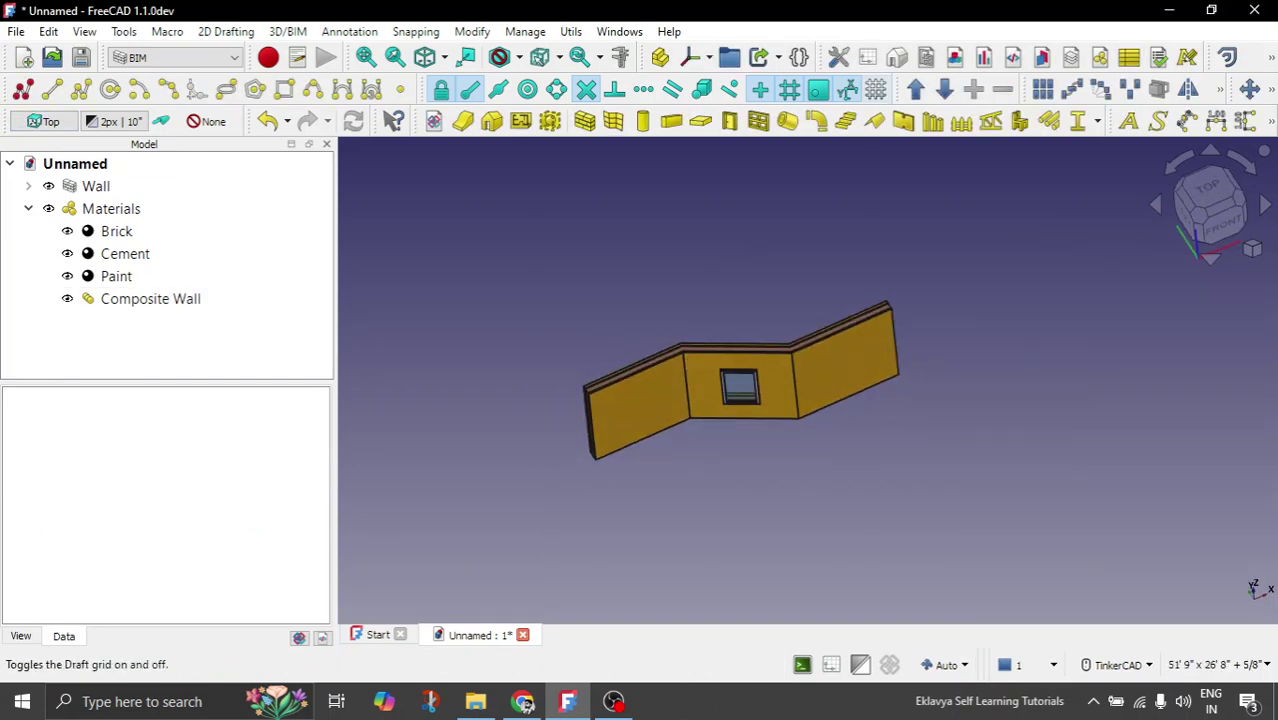
left_click(876, 89)
right_click_drag(1080, 205, 1045, 305)
left_click(1207, 204)
left_click(28, 208)
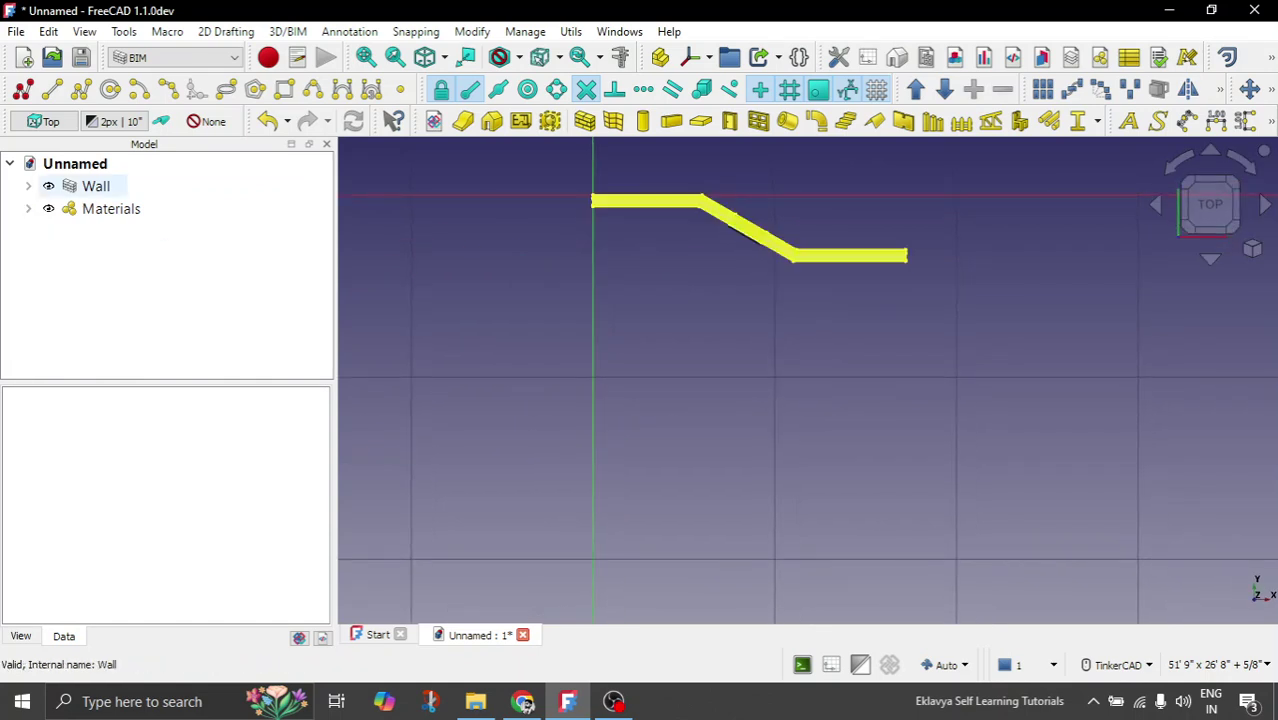
Step: Create a section plane from the wall and check its position from several angles
left_click(96, 186)
left_click(349, 31)
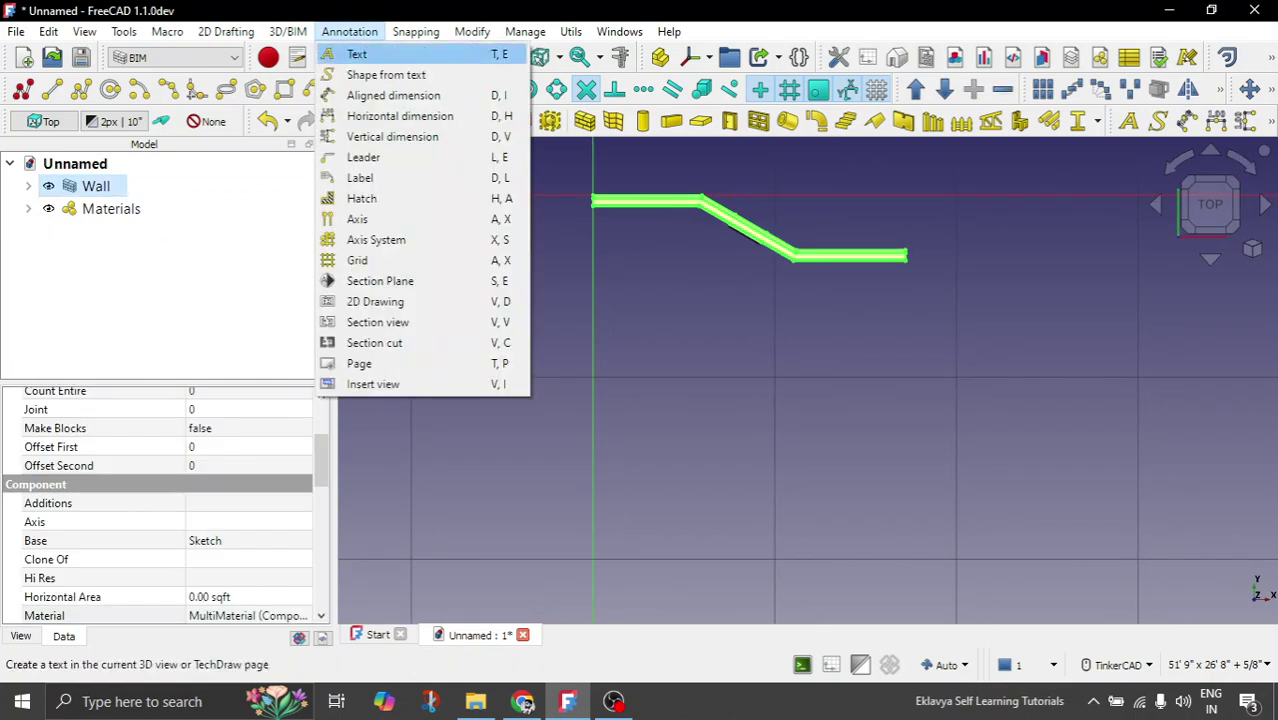
left_click(380, 281)
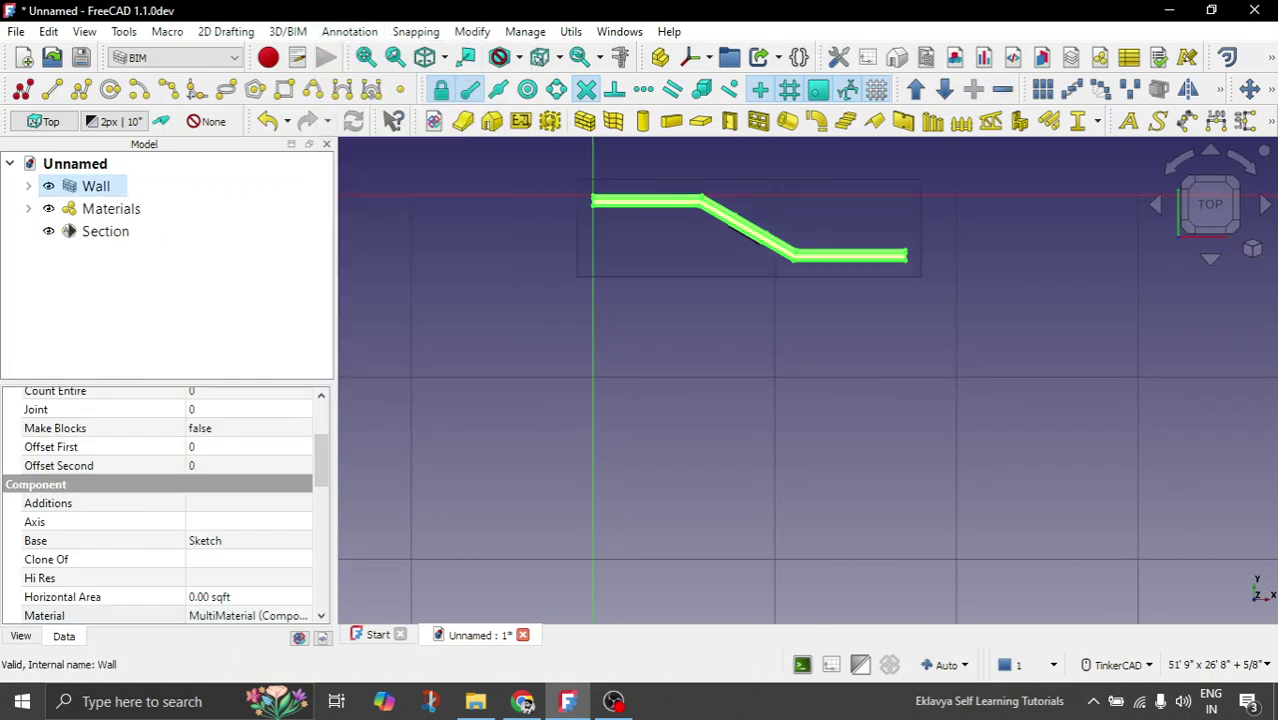
key("0")
right_click_drag(700, 530, 735, 452)
scroll(735, 452, "up", 4)
scroll(730, 450, "down", 5)
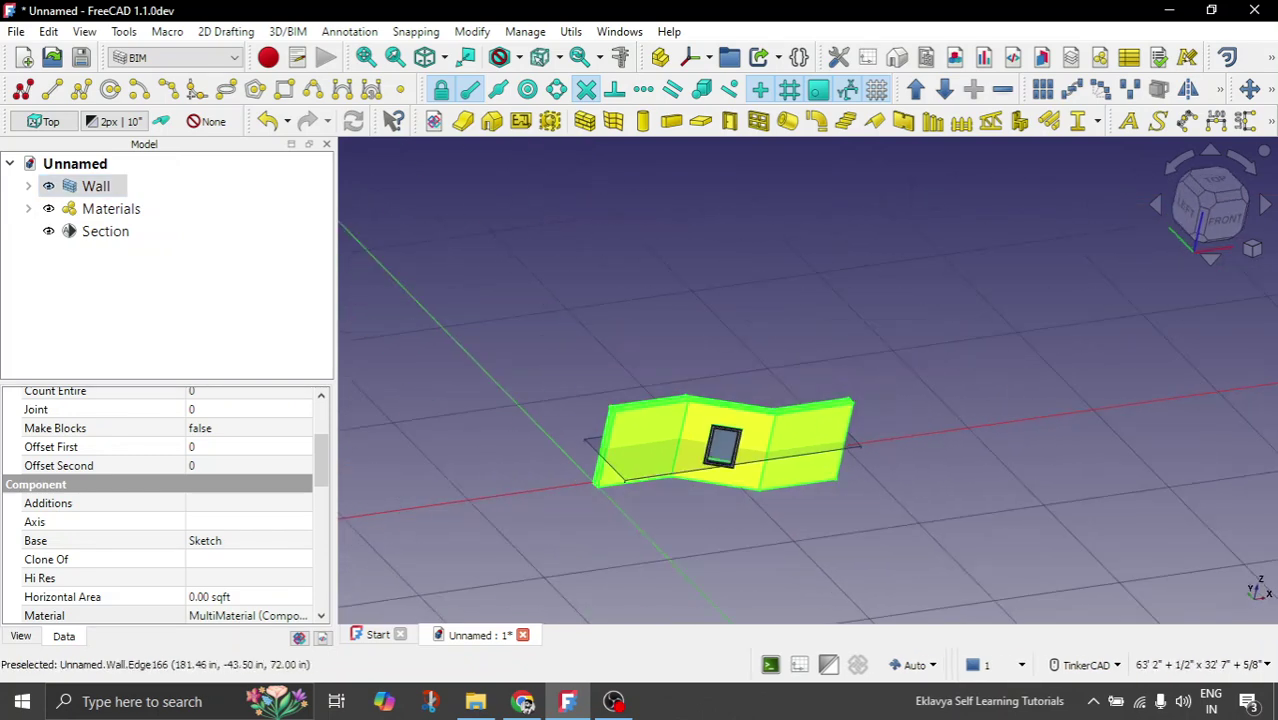
key("2")
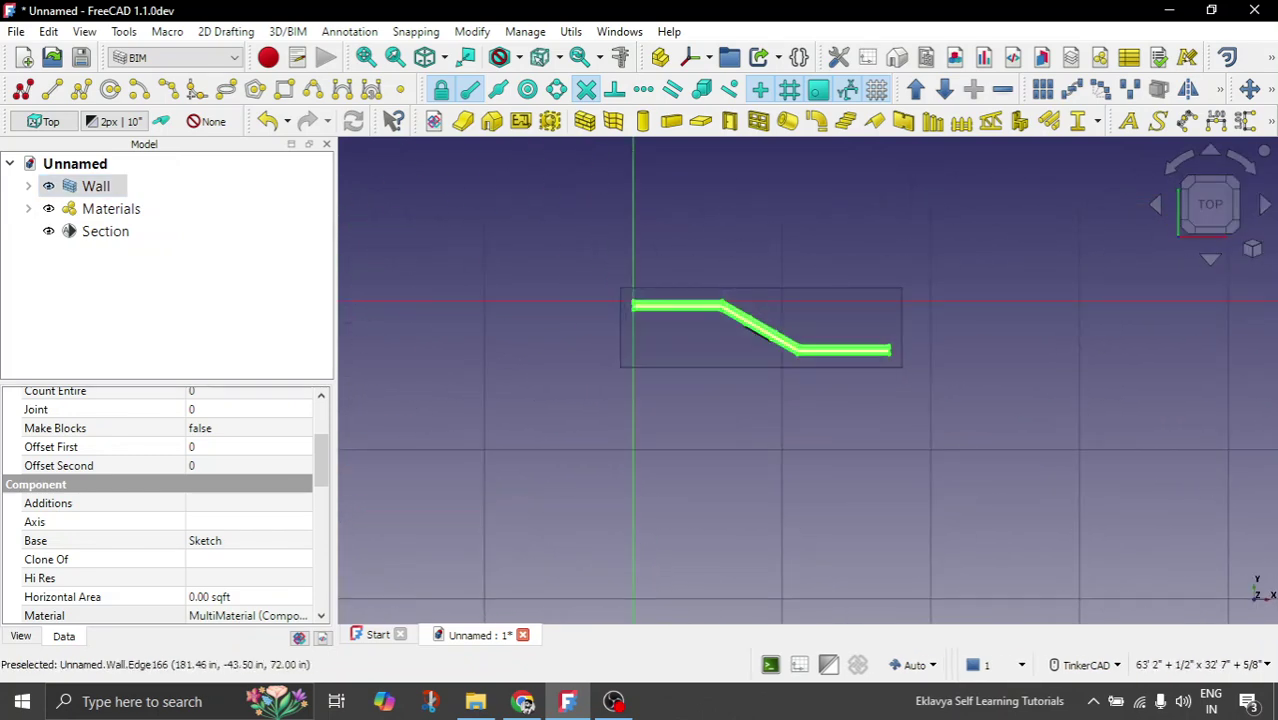
right_click_drag(686, 535, 724, 436)
left_click(470, 370)
Step: Turn on Cut View for the section plane and examine the cut wall and its material layers
left_click(105, 231)
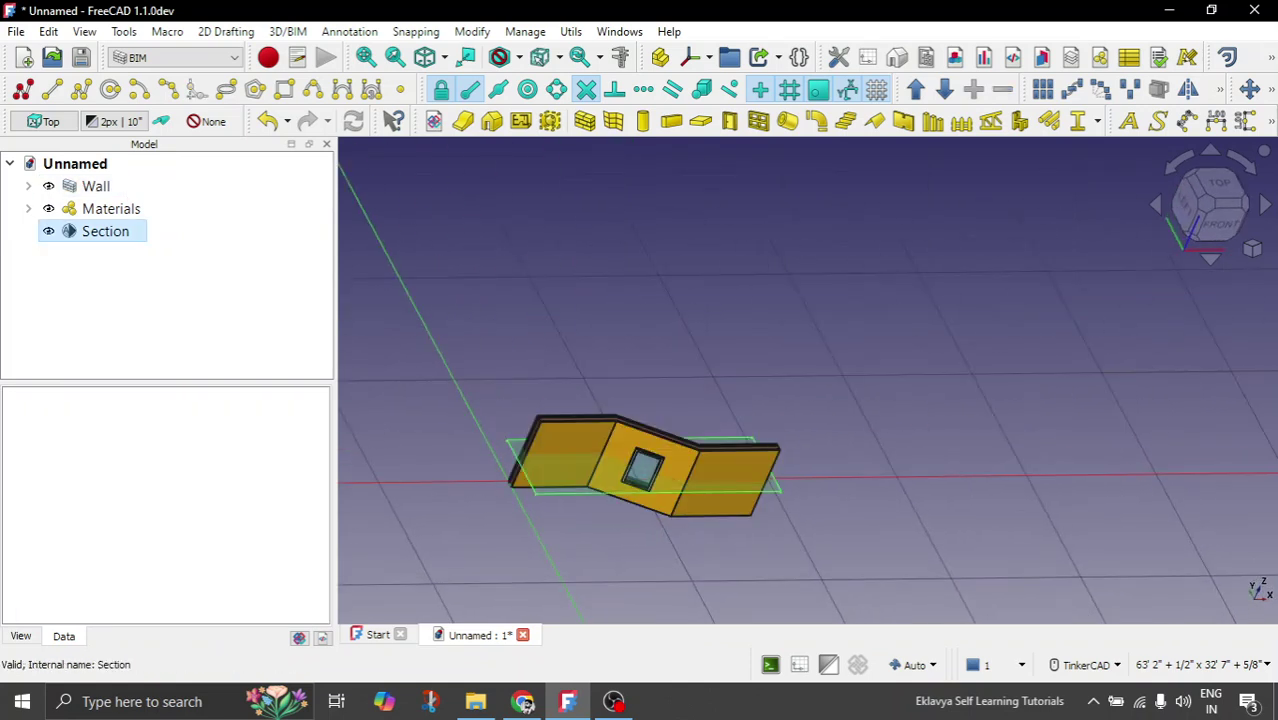
left_click(21, 636)
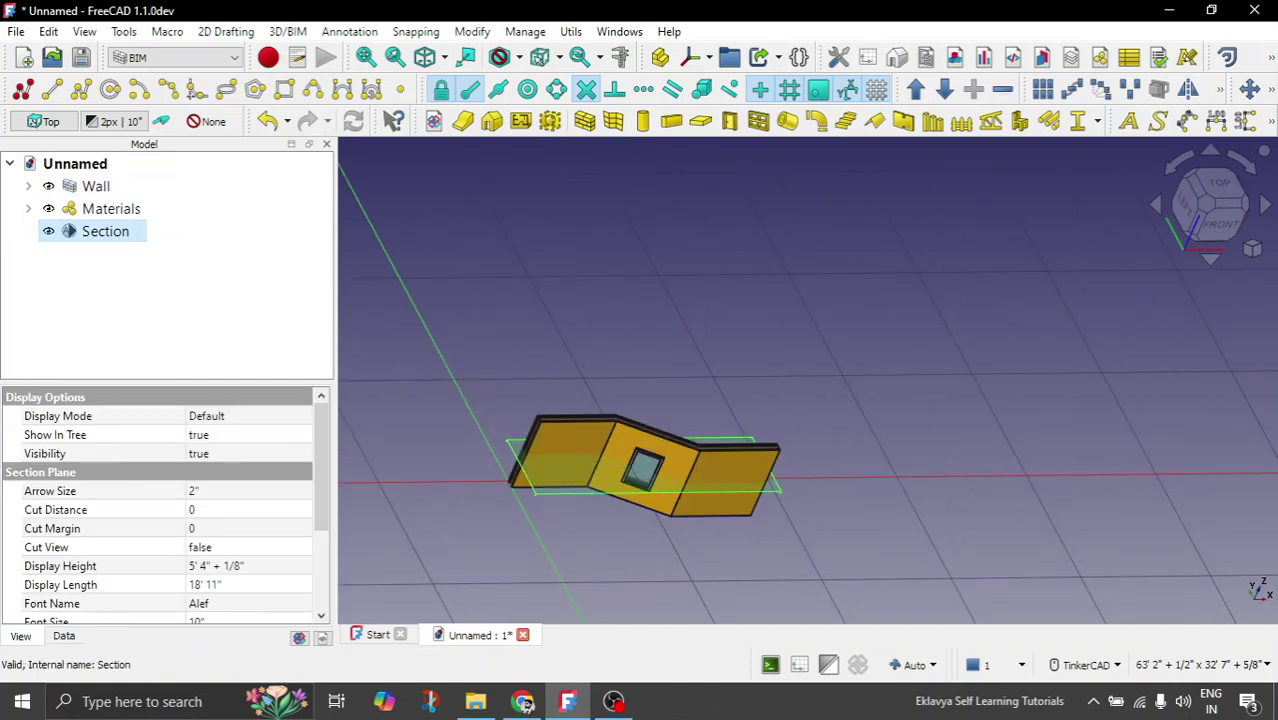
left_click(235, 547)
left_click(235, 577)
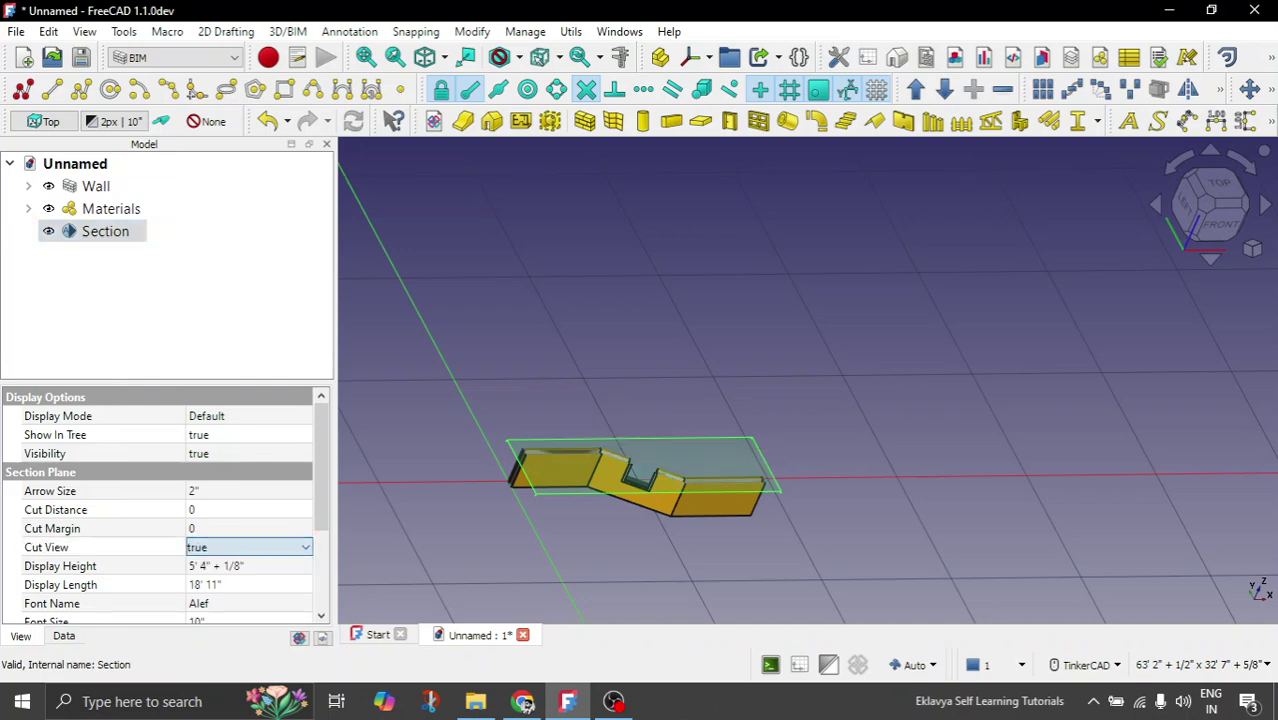
left_click(450, 475)
right_click_drag(460, 480, 635, 460)
scroll(390, 518, "up", 6)
scroll(490, 432, "up", 3)
scroll(571, 397, "down", 2)
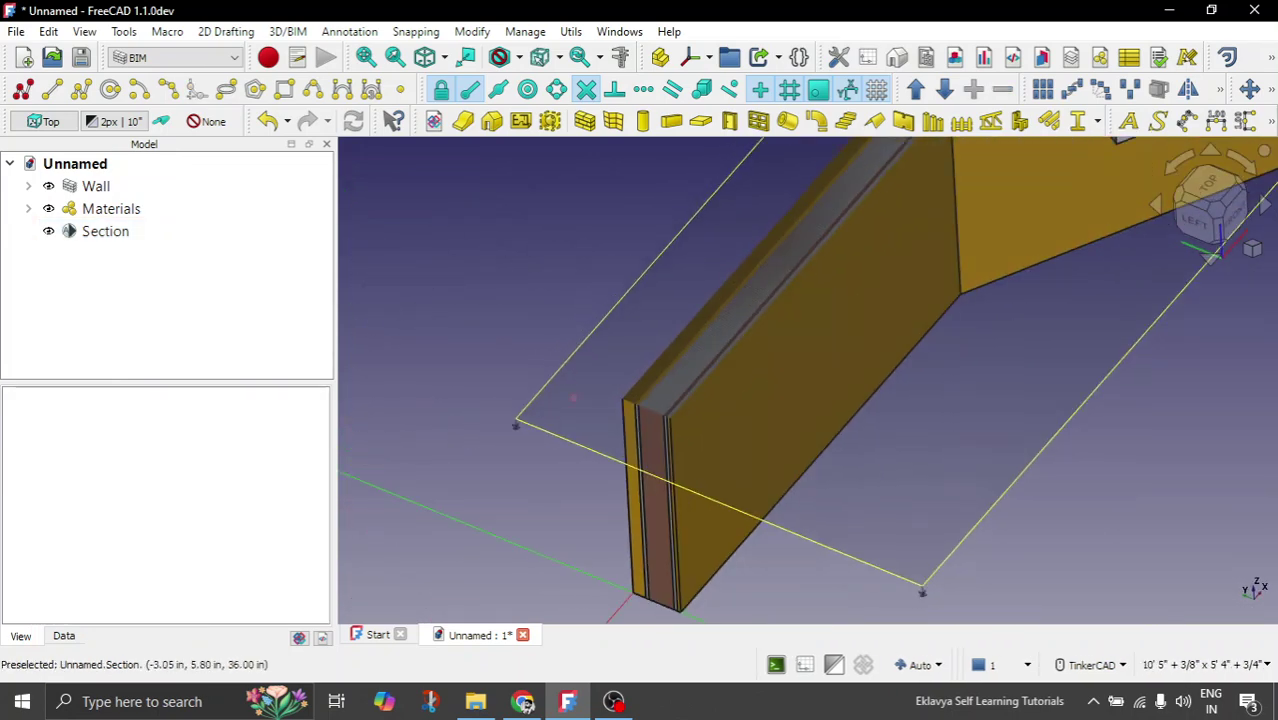
right_click_drag(571, 397, 583, 545)
right_click_drag(518, 430, 521, 424)
Step: Turn off Cut View for the section plane
left_click(521, 424)
left_click(521, 424)
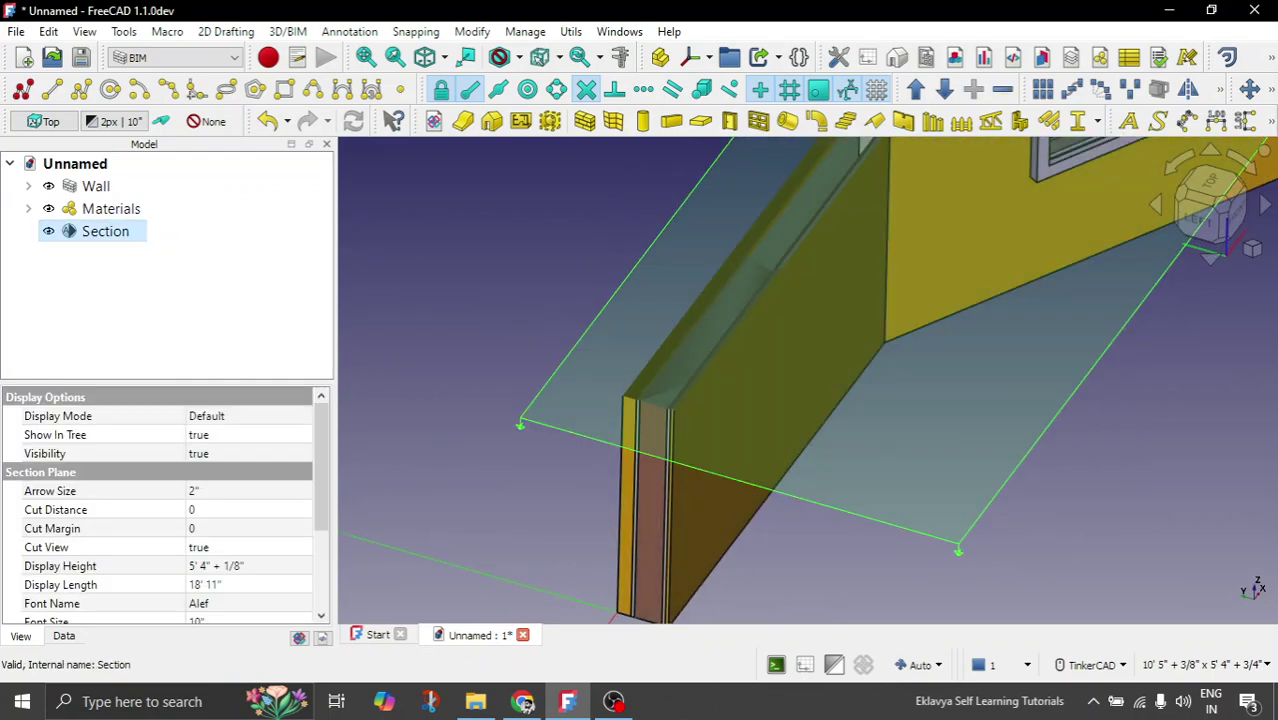
left_click(216, 547)
left_click(206, 562)
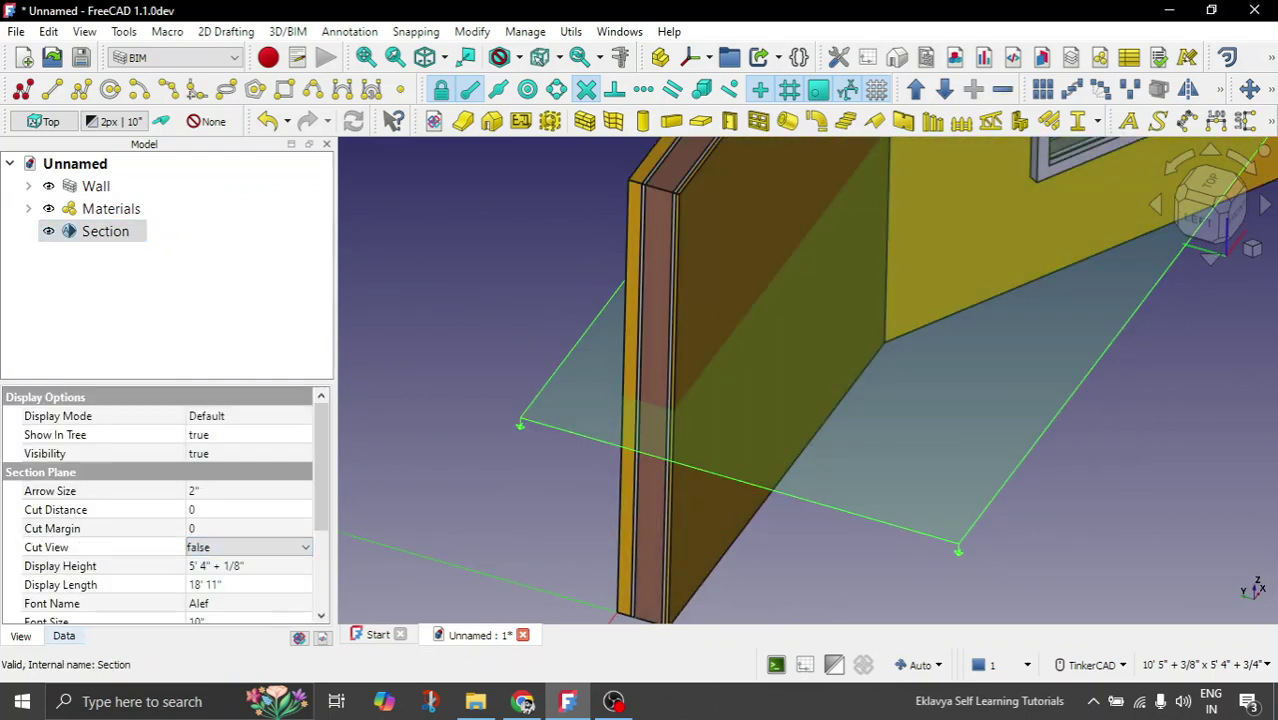
Step: Create a section view from the section plane with the model seen from the top
left_click(63, 636)
scroll(400, 424, "down", 5)
key("2")
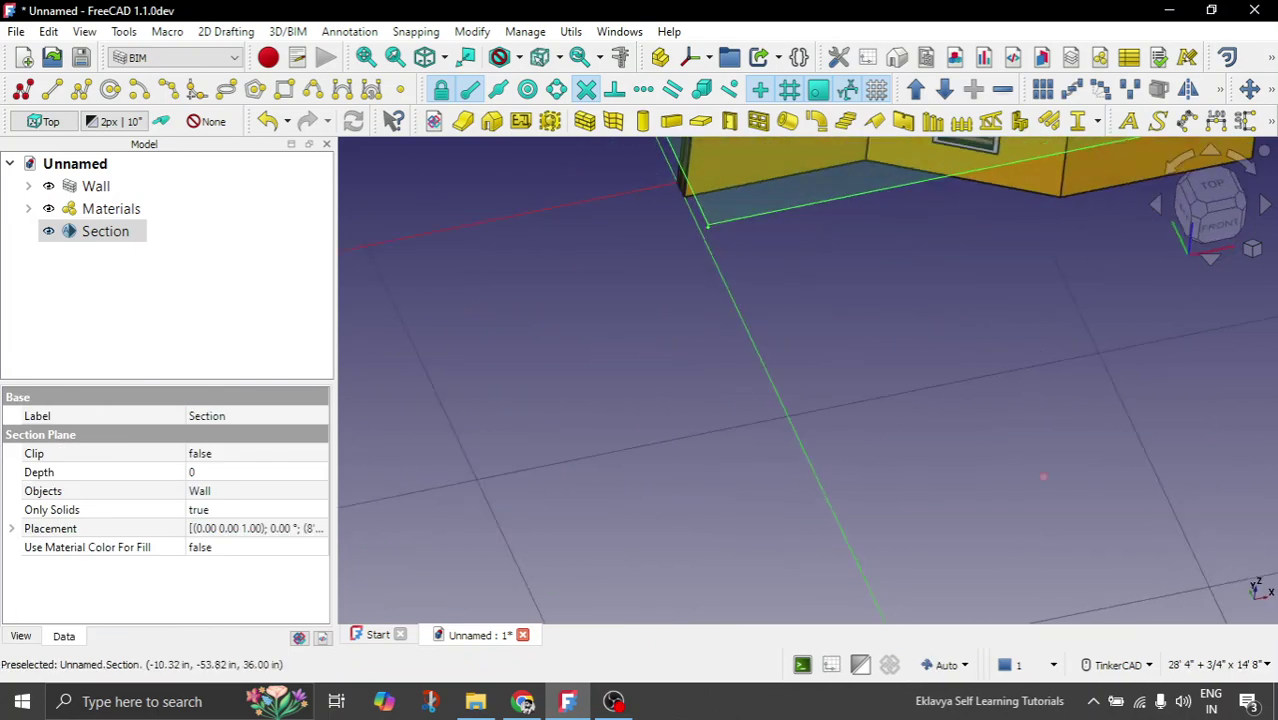
scroll(672, 400, "down", 2)
left_click(660, 402)
left_click(106, 231)
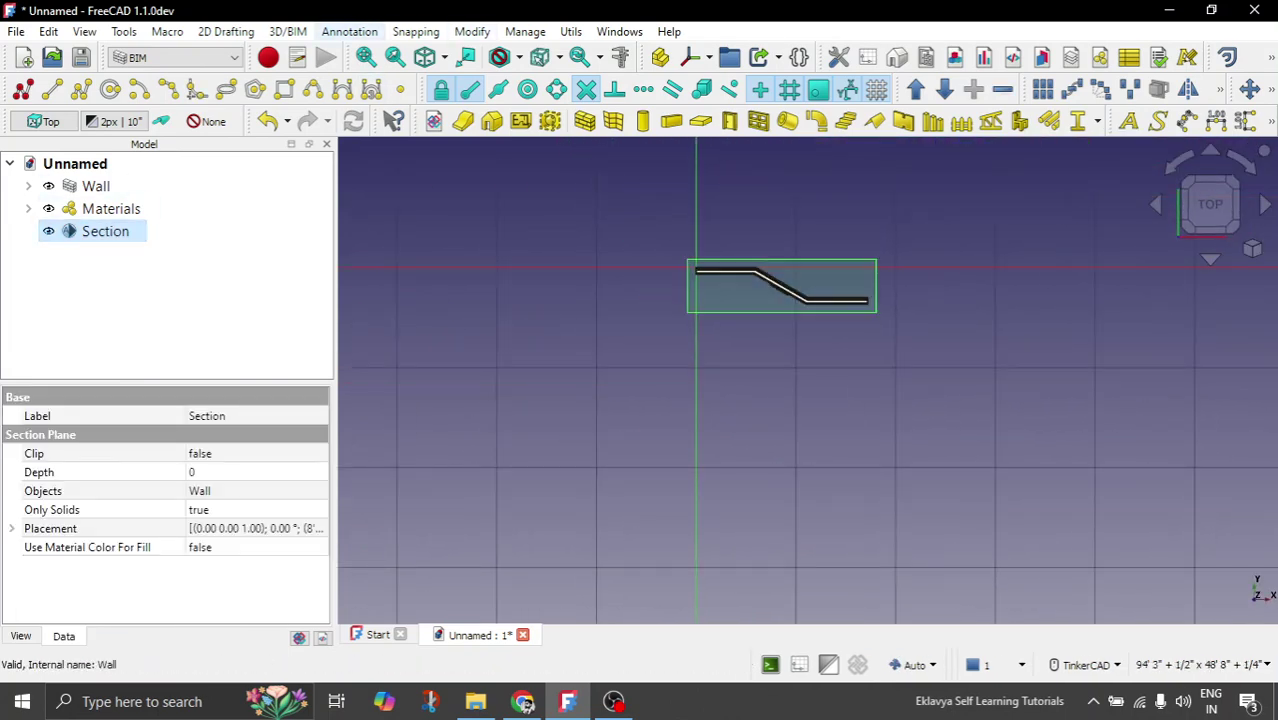
left_click(349, 31)
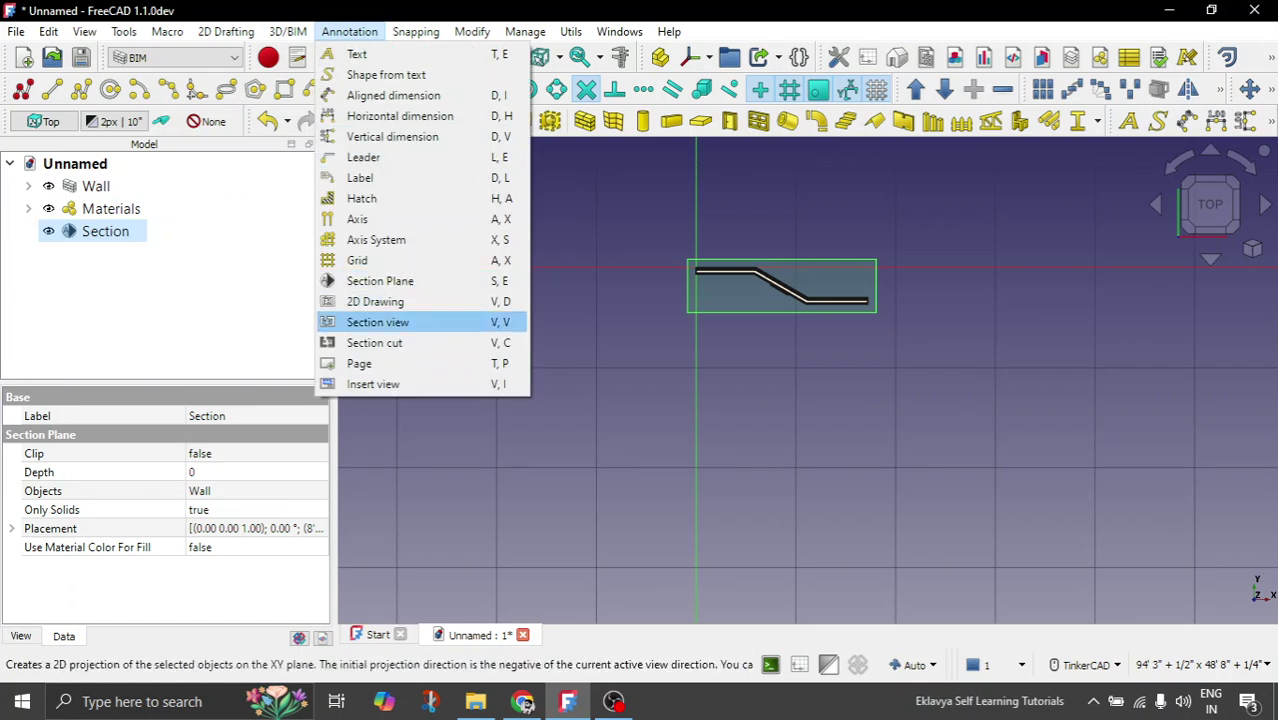
left_click(377, 322)
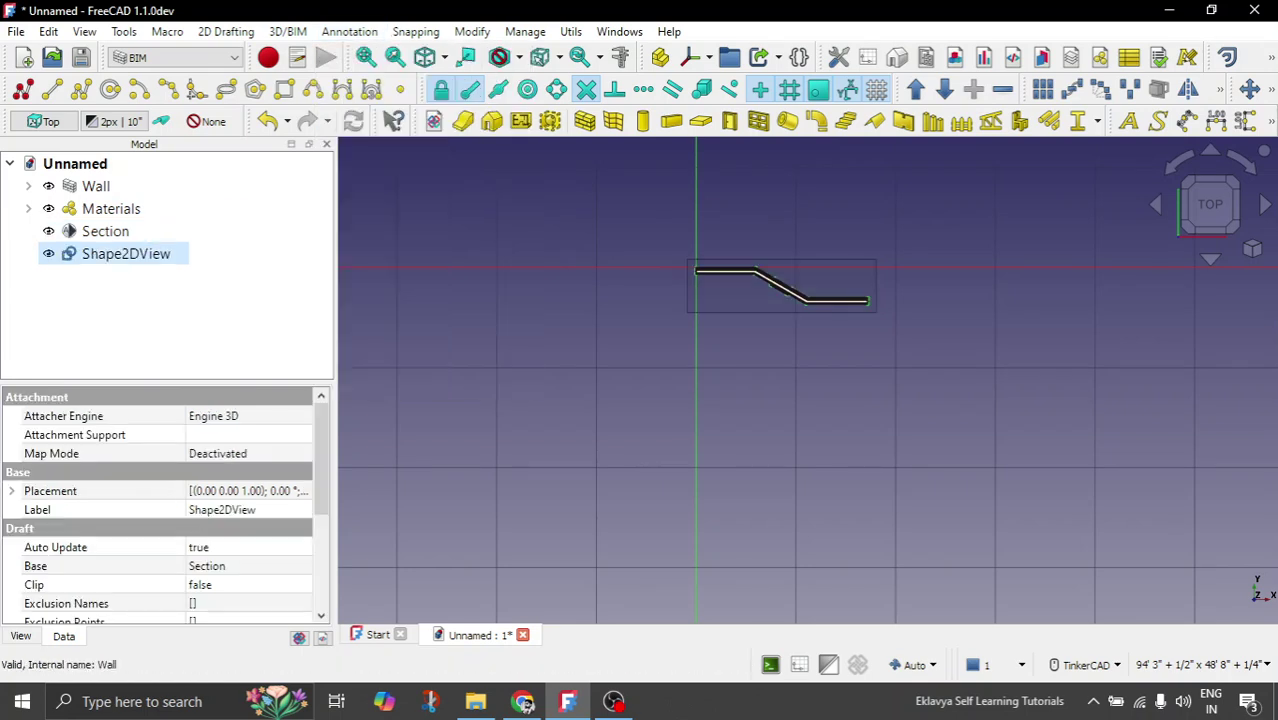
Step: Move the Shape2DView away from the wall by setting its placement position x to 20'
middle_click_drag(765, 302, 668, 341)
scroll(668, 341, "down", 2)
scroll(685, 312, "up", 5)
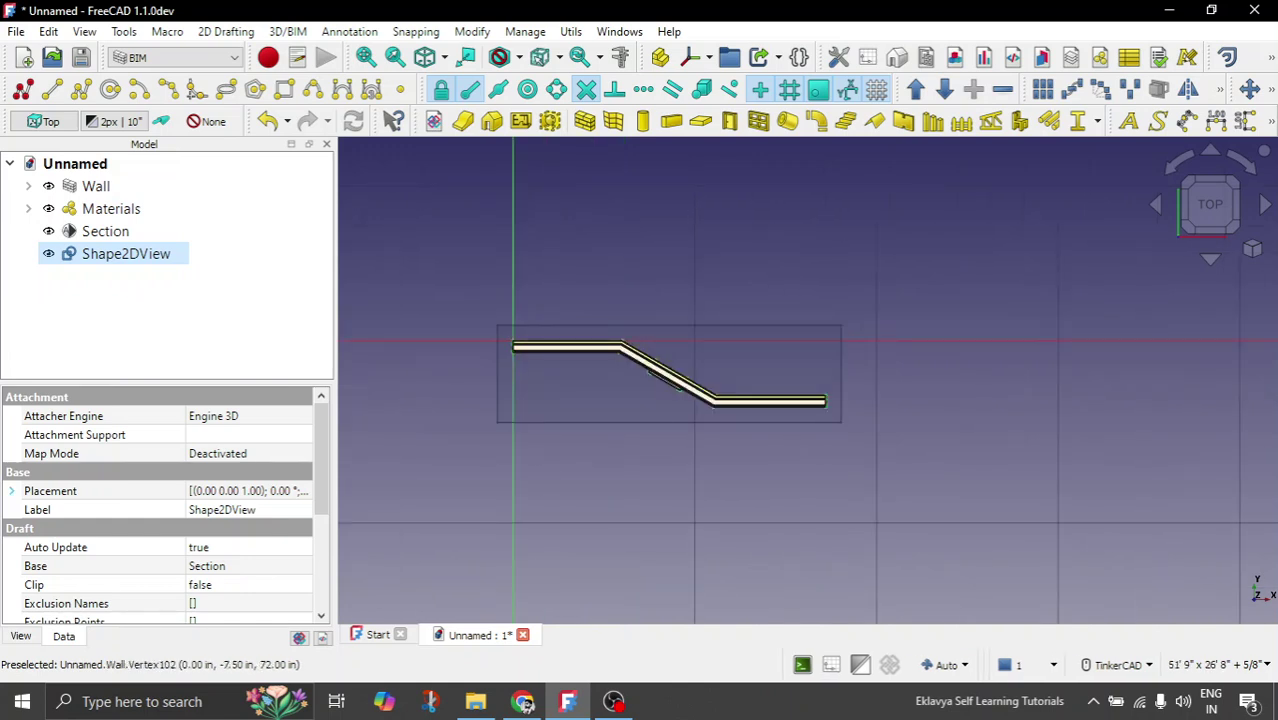
left_click(12, 491)
left_click(31, 547)
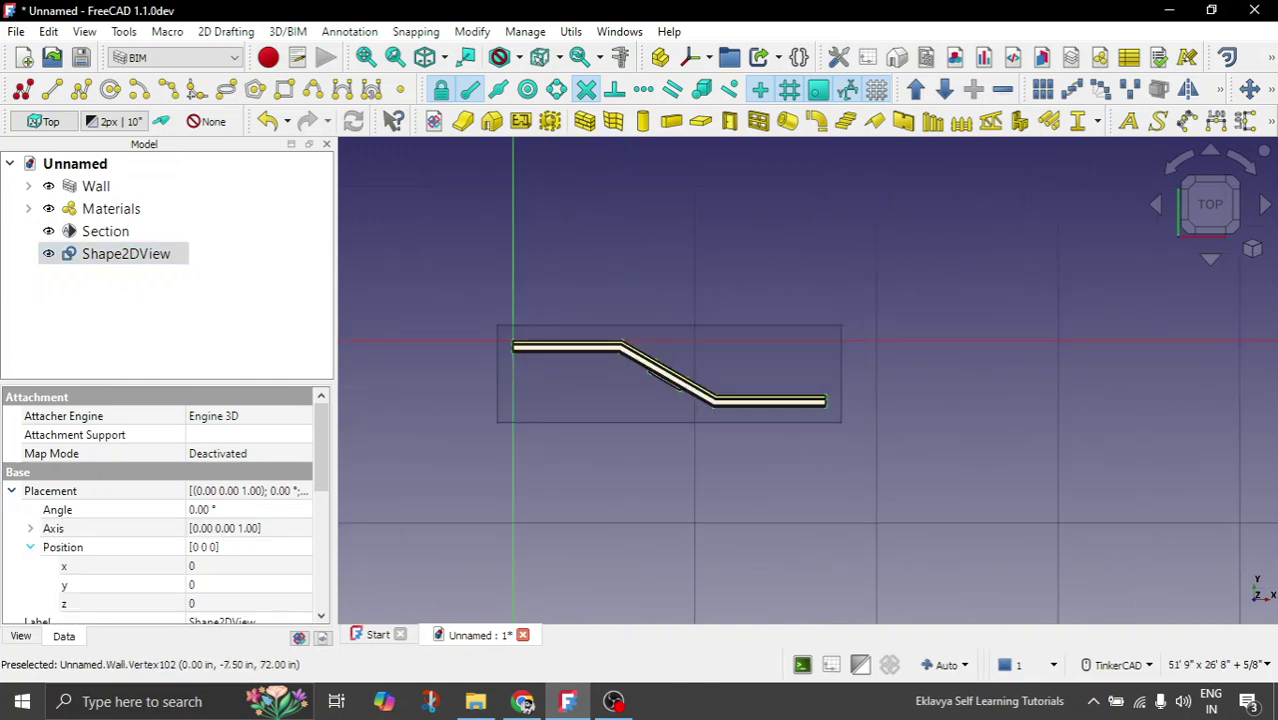
left_click(231, 566)
scroll(231, 566, "up", 6)
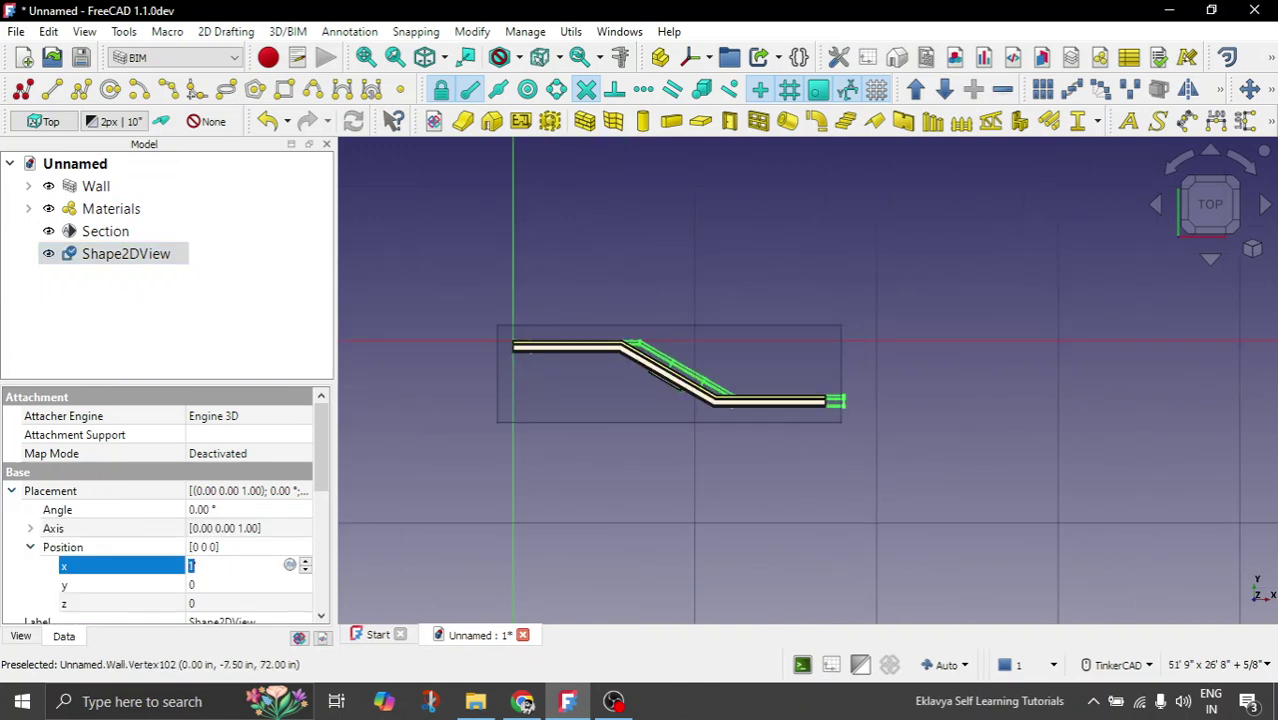
key("Up")
key("Up")
key("Up")
key("Up")
key("Up")
key("Up")
key("Up")
key("Up")
key("Up")
key("Up")
key("Up")
key("Up")
key("Up")
key("Up")
key("Up")
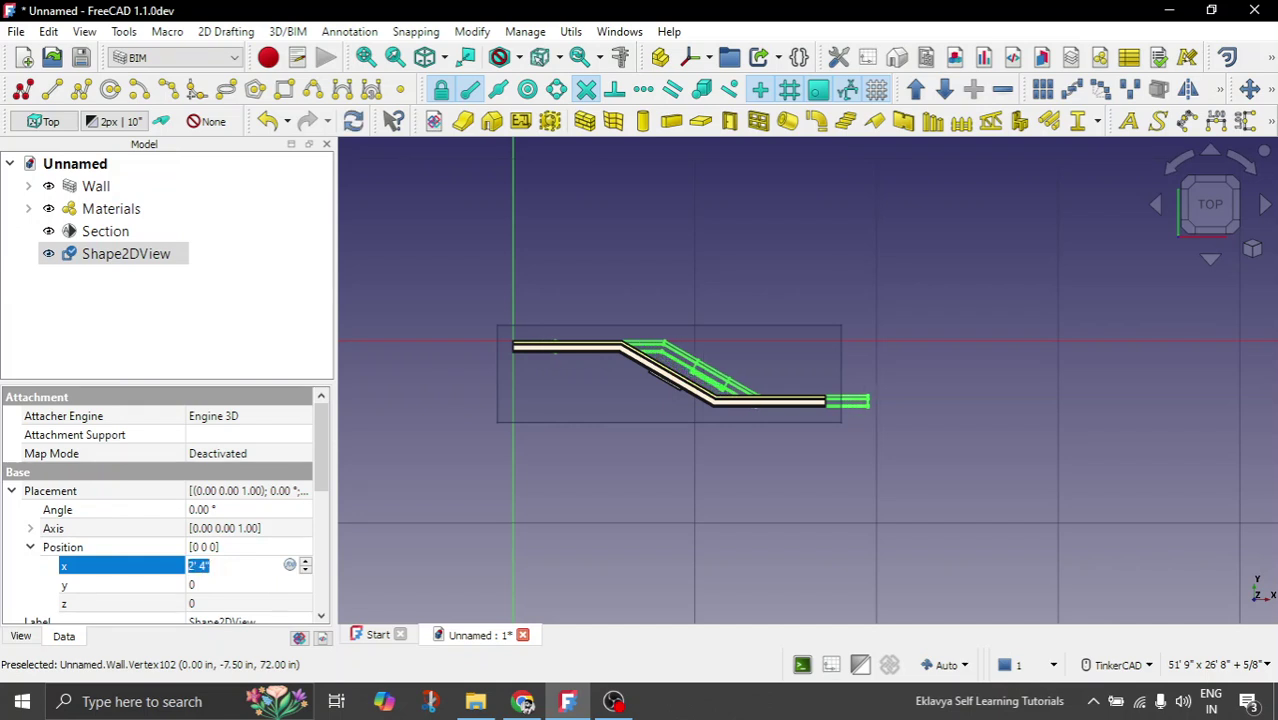
type("20")
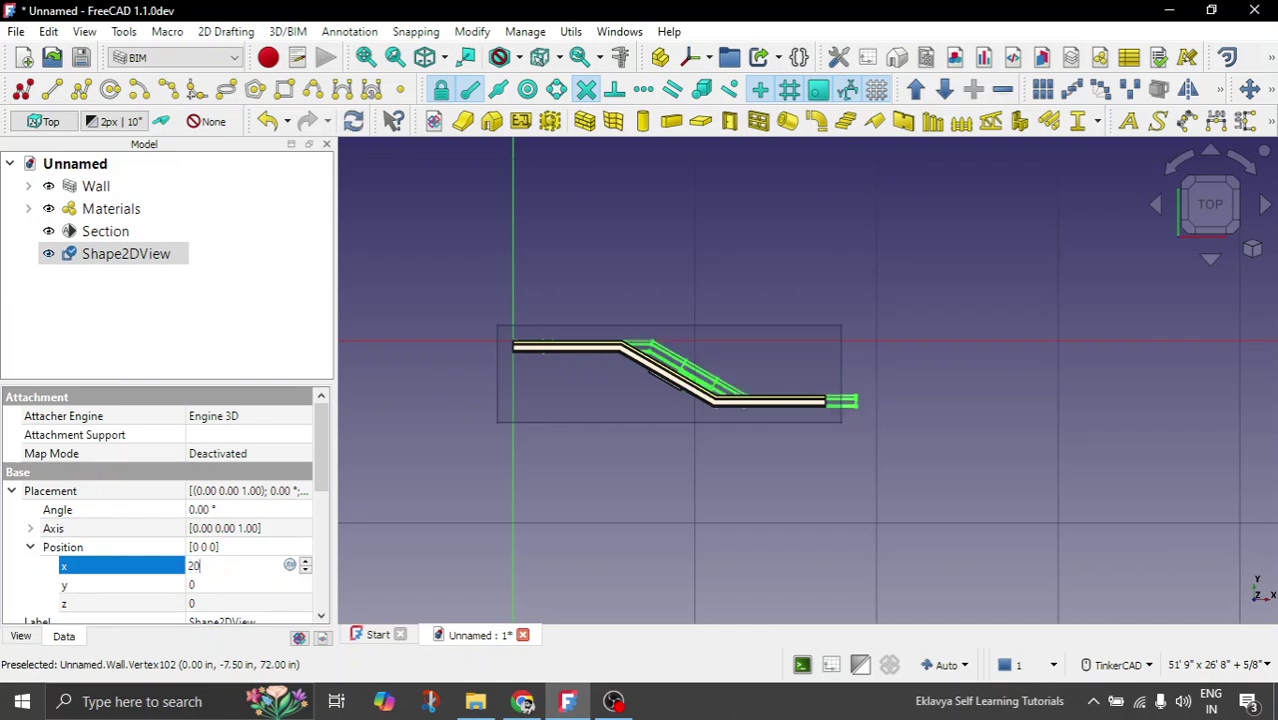
type("'")
left_click(945, 468)
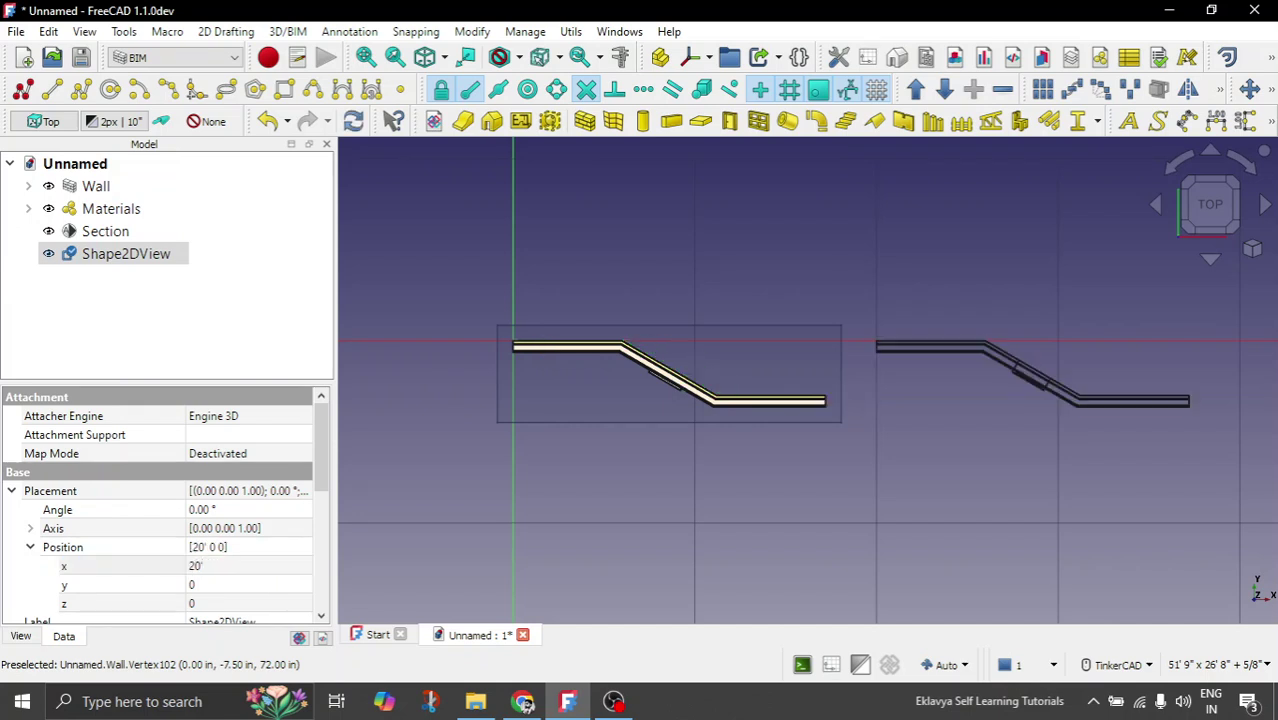
Step: Change the Shape2DView's projection mode so the cut wall layers and window frame are drawn as filled faces
scroll(960, 353, "up", 6)
scroll(848, 387, "up", 5)
scroll(450, 460, "down", 7)
scroll(692, 387, "up", 2)
scroll(703, 385, "up", 3)
scroll(703, 385, "down", 3)
right_click_drag(696, 451, 742, 427)
left_click(126, 253)
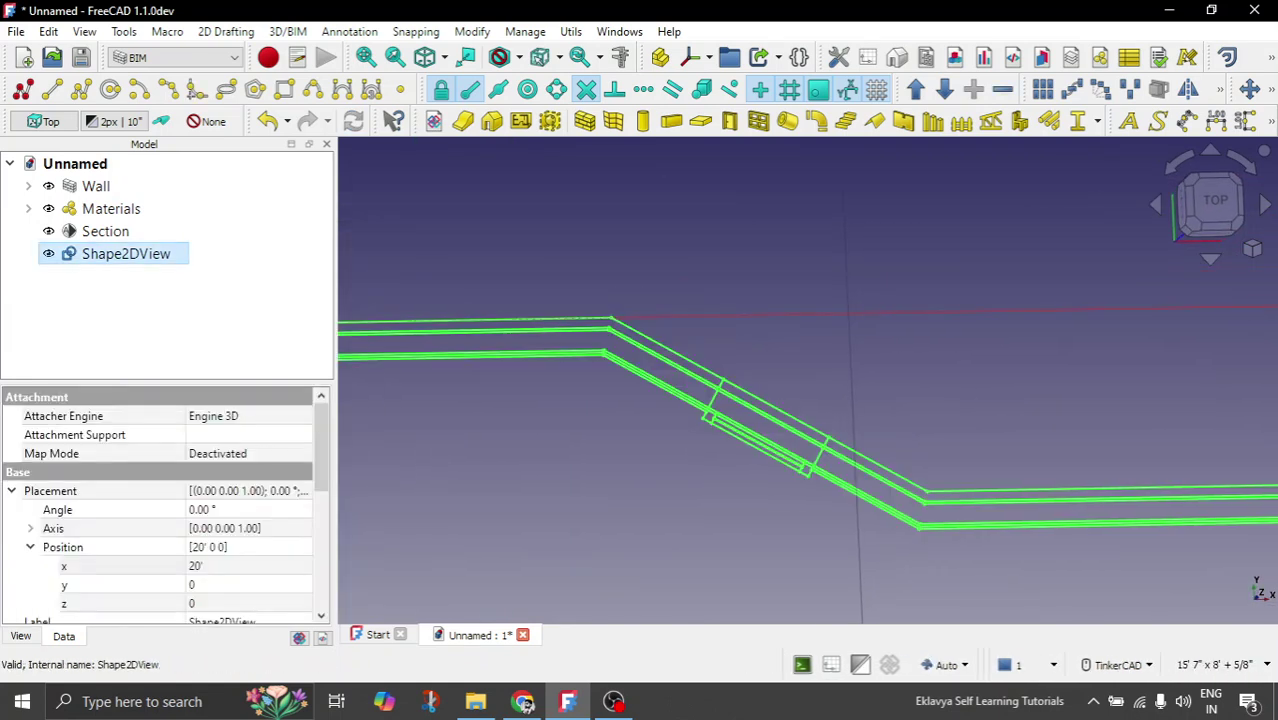
left_click(12, 491)
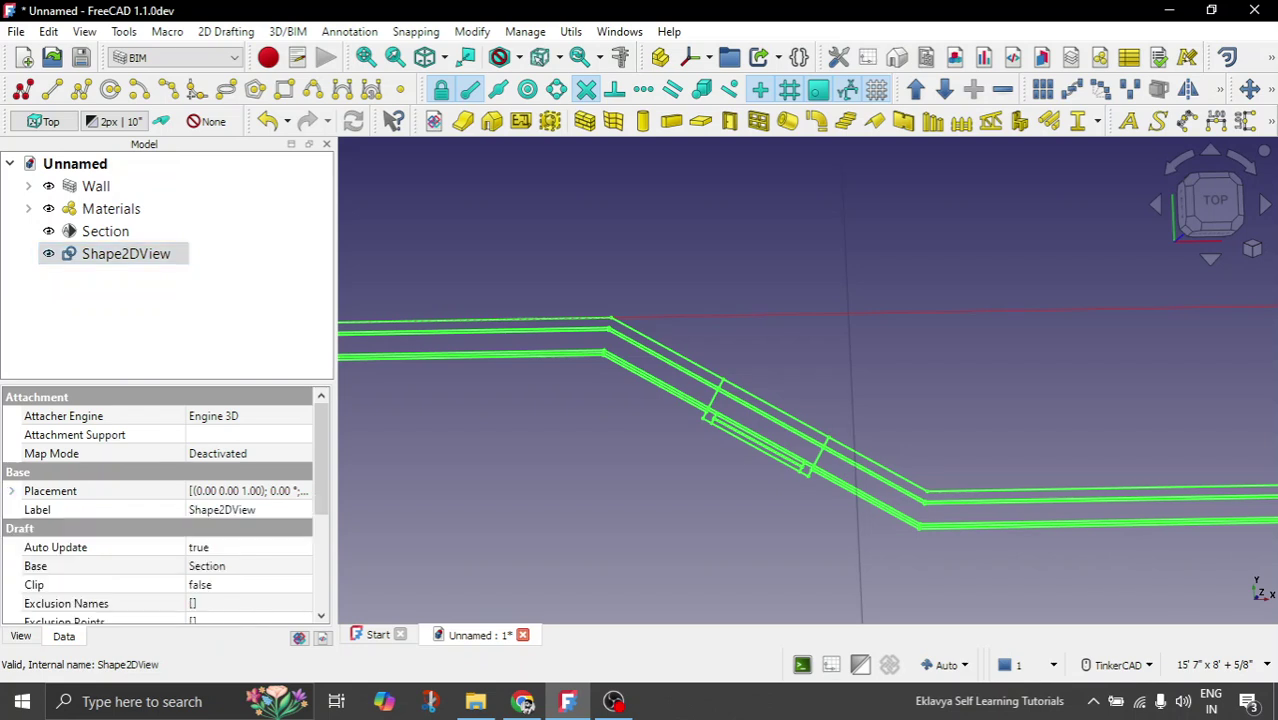
scroll(165, 505, "down", 4)
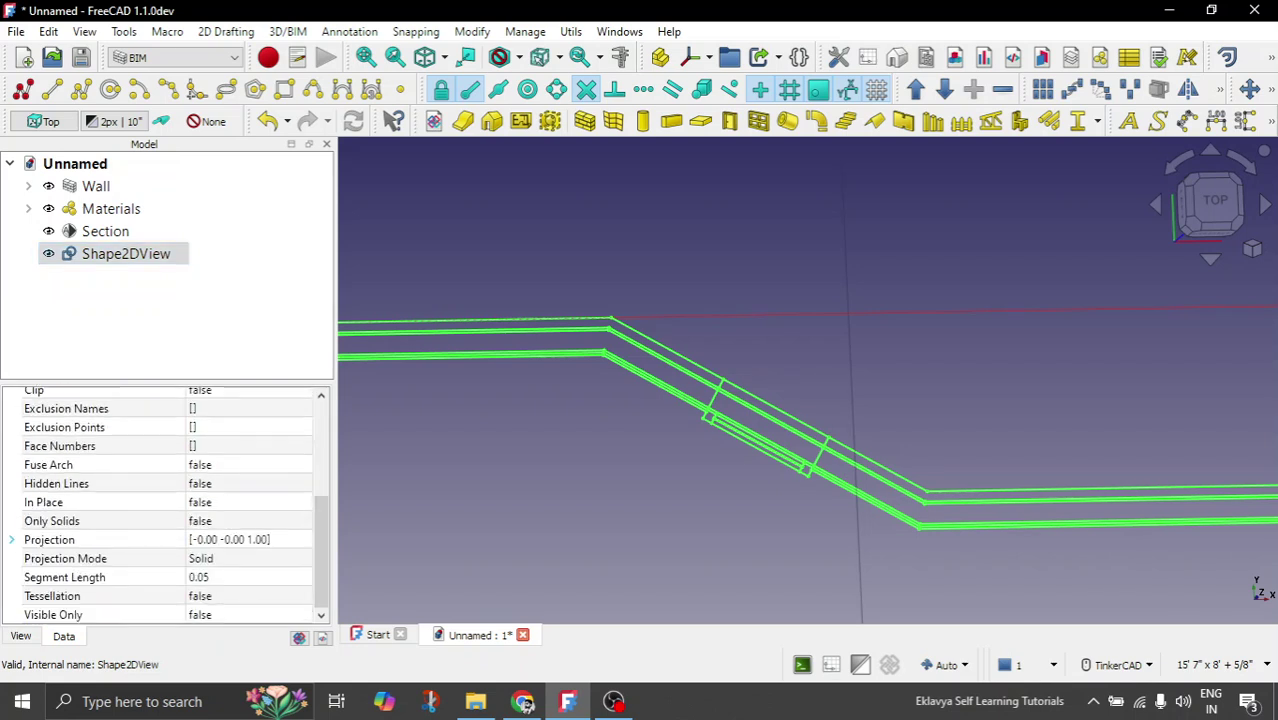
left_click(250, 558)
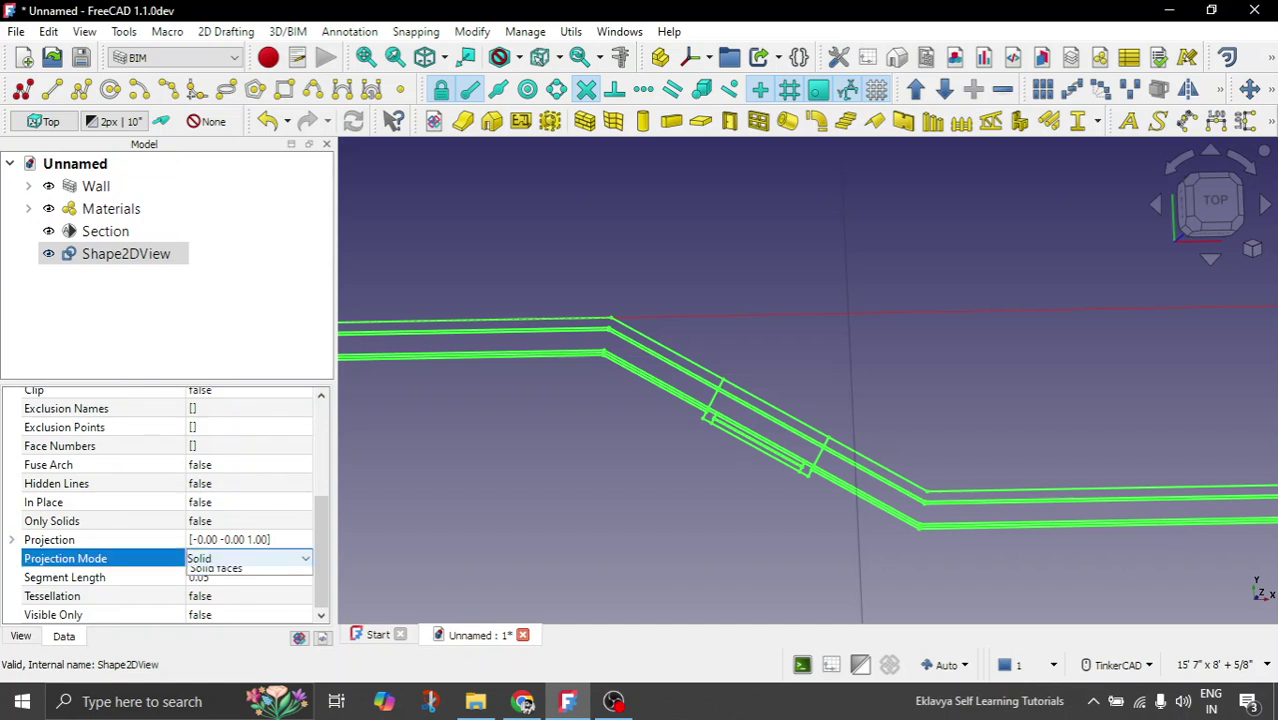
left_click(220, 613)
left_click(685, 462)
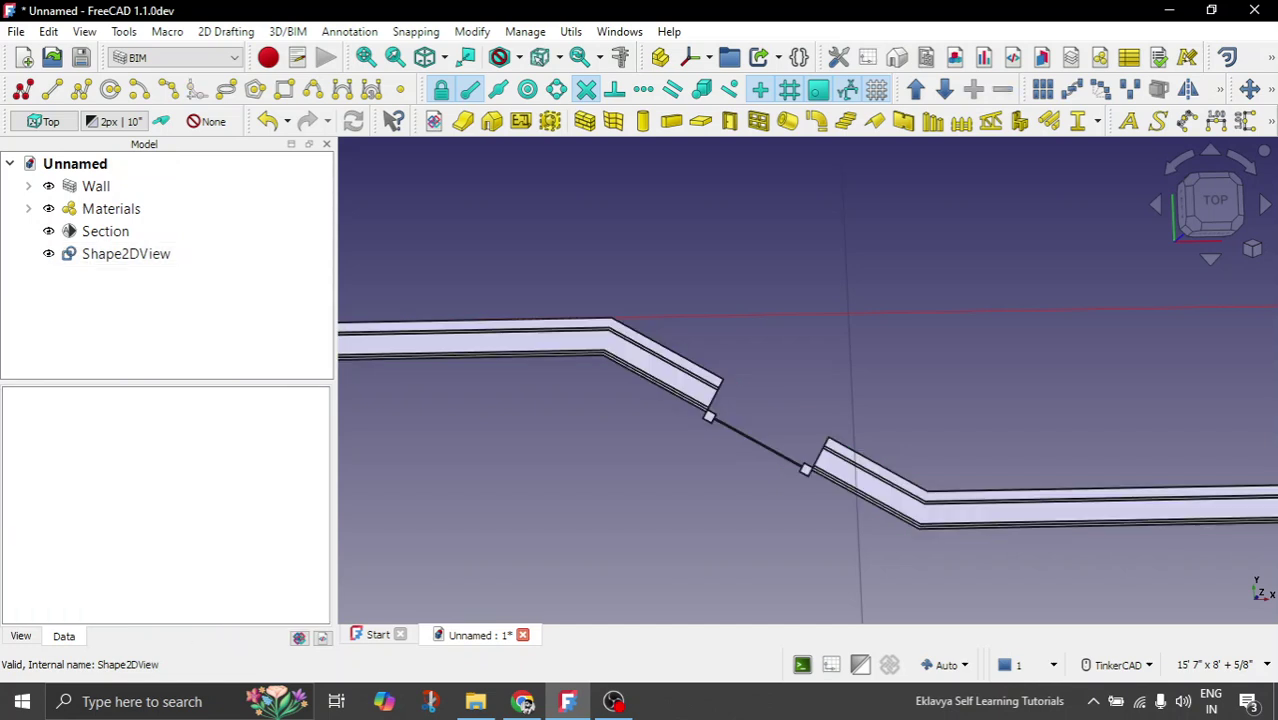
Step: Examine the filled section view closely, including its layer lines at the wall end and around the window opening
scroll(725, 424, "down", 3)
scroll(520, 340, "up", 8)
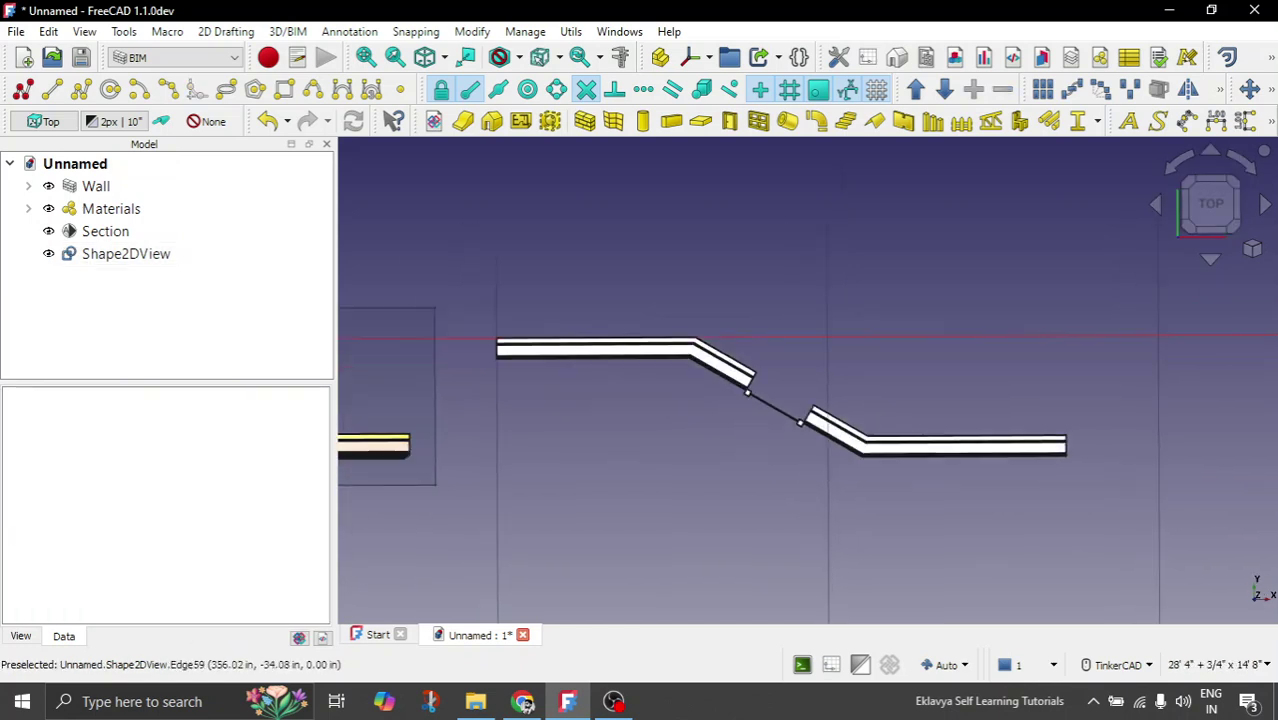
scroll(520, 340, "down", 2)
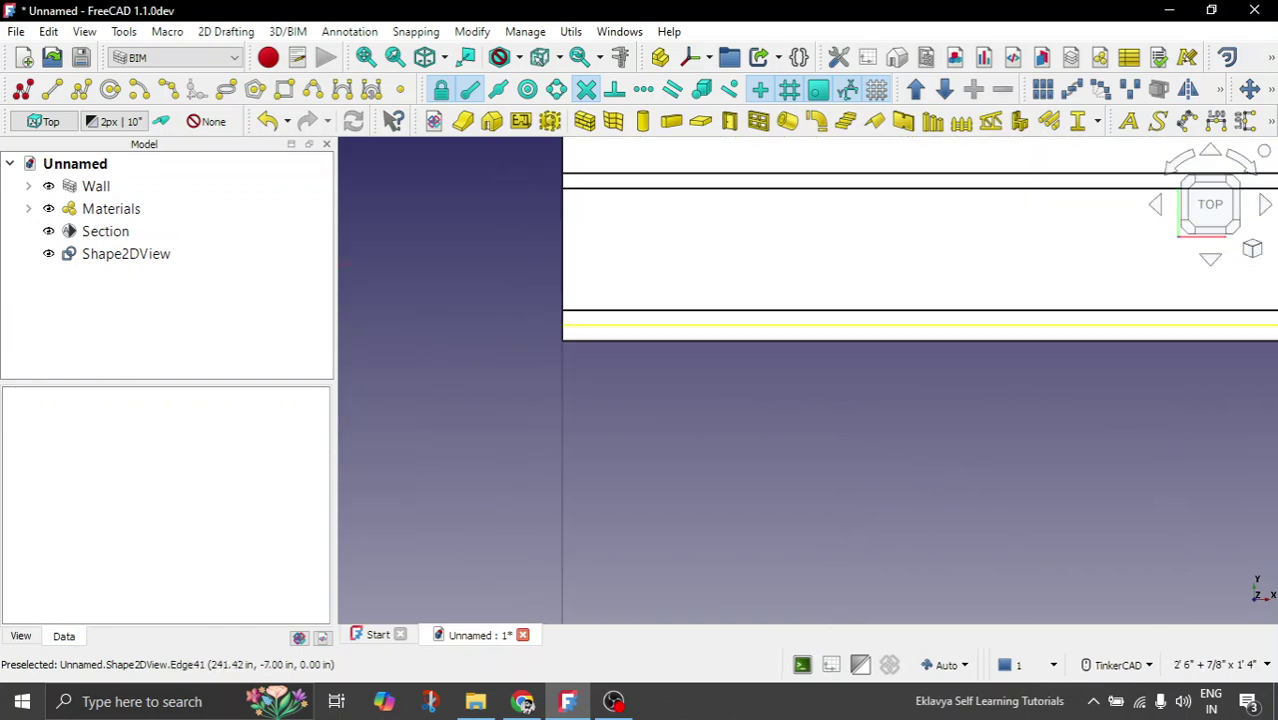
scroll(540, 380, "down", 4)
scroll(906, 341, "up", 6)
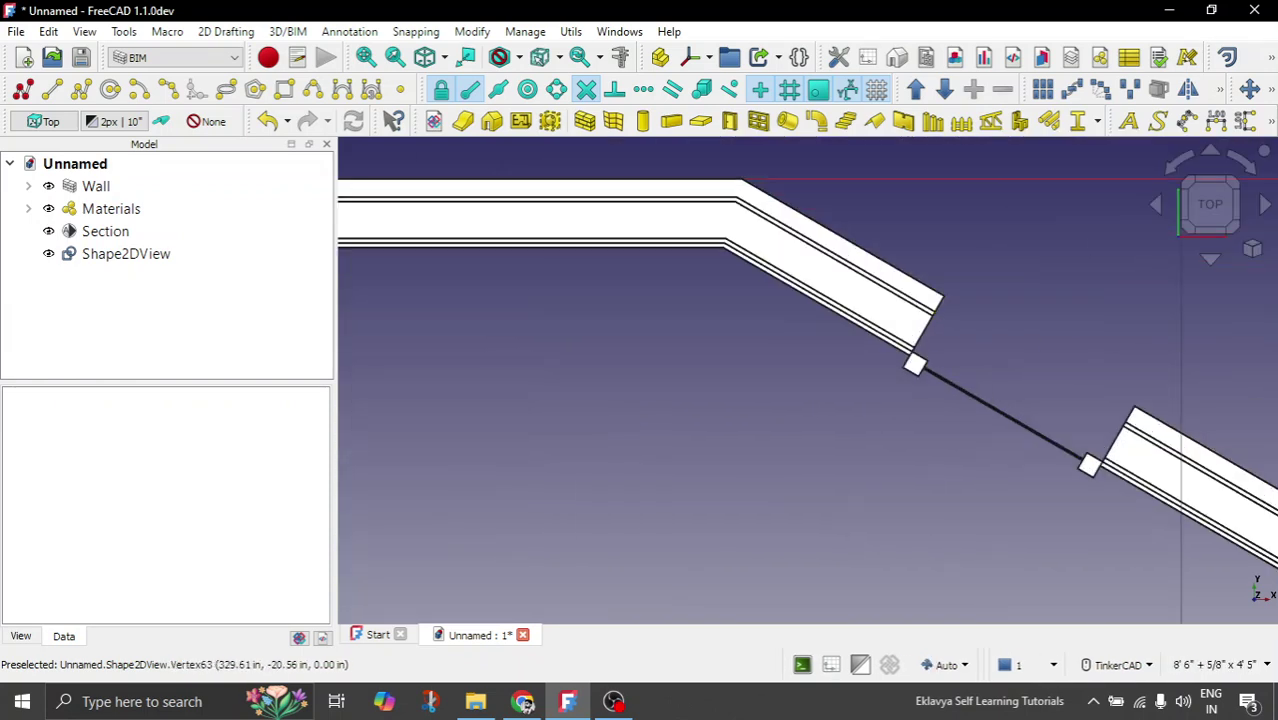
scroll(964, 281, "down", 6)
scroll(887, 388, "down", 2)
Step: Examine the 3D composite wall from several angles, looking closely at the material layers at its end and the window
right_click_drag(725, 521, 842, 444)
scroll(1008, 286, "down", 3)
right_click_drag(1040, 369, 1090, 310)
scroll(603, 508, "up", 5)
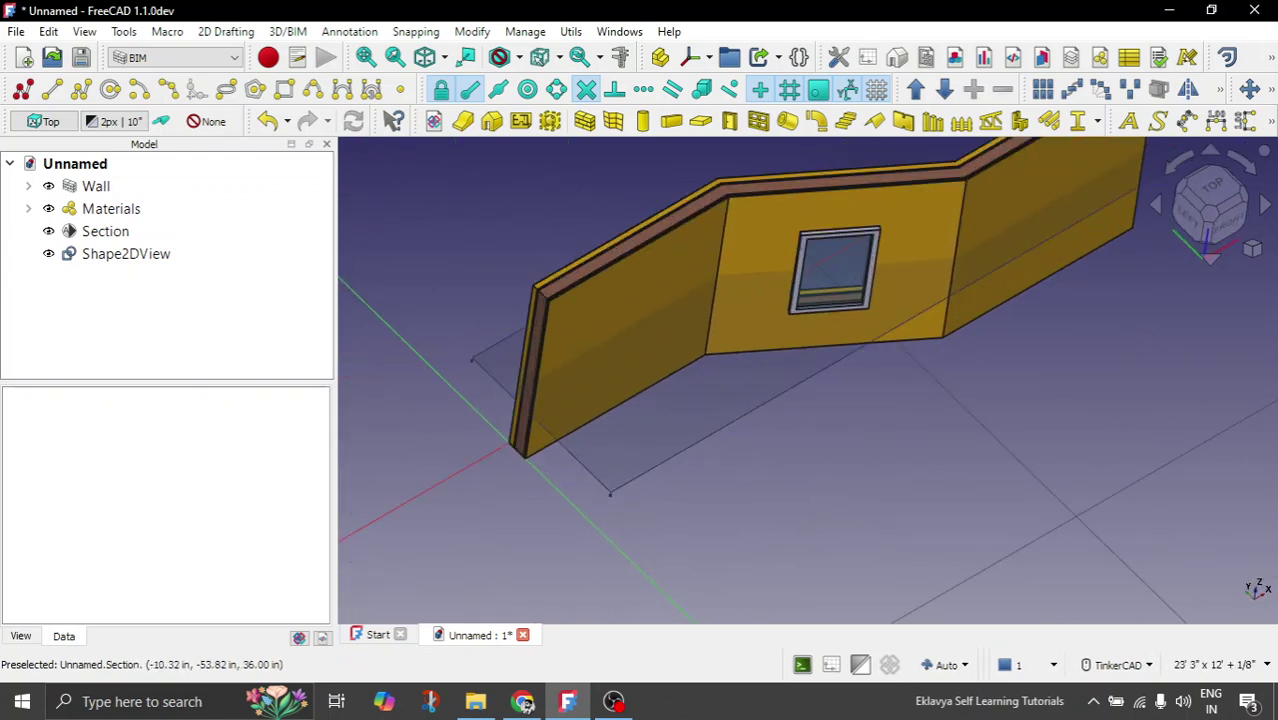
right_click_drag(1035, 453, 1092, 452)
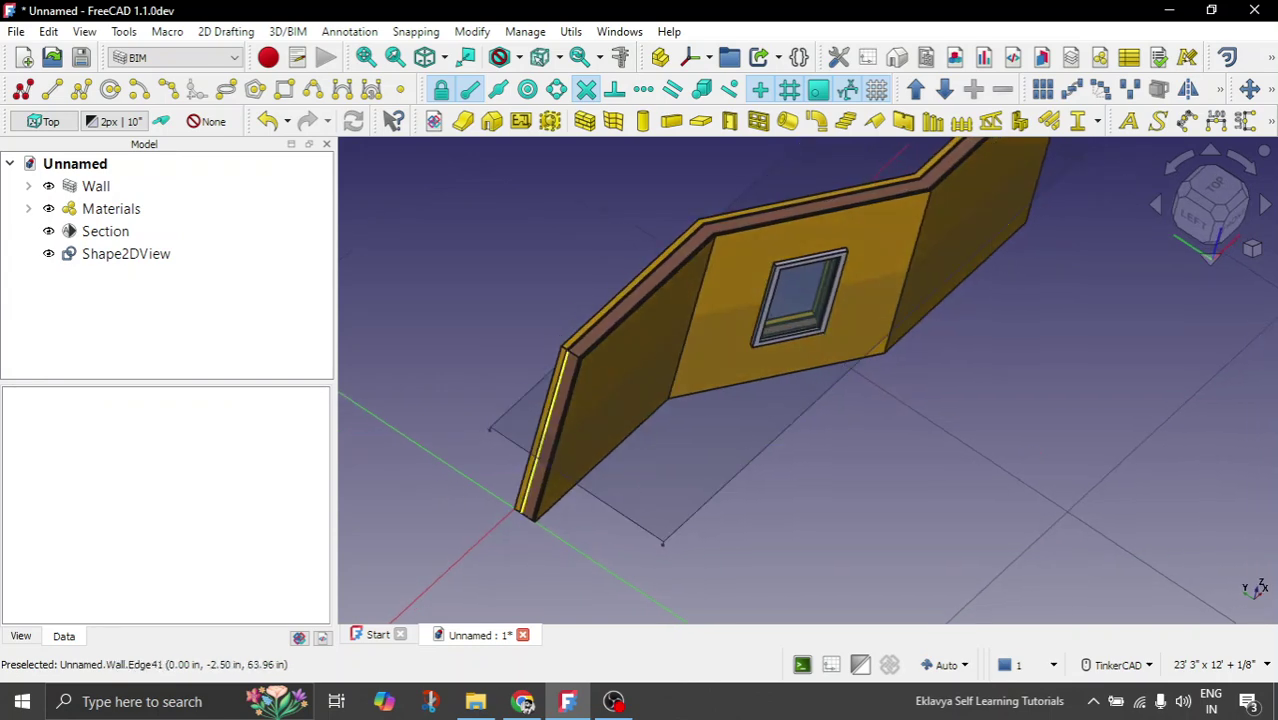
scroll(550, 440, "up", 4)
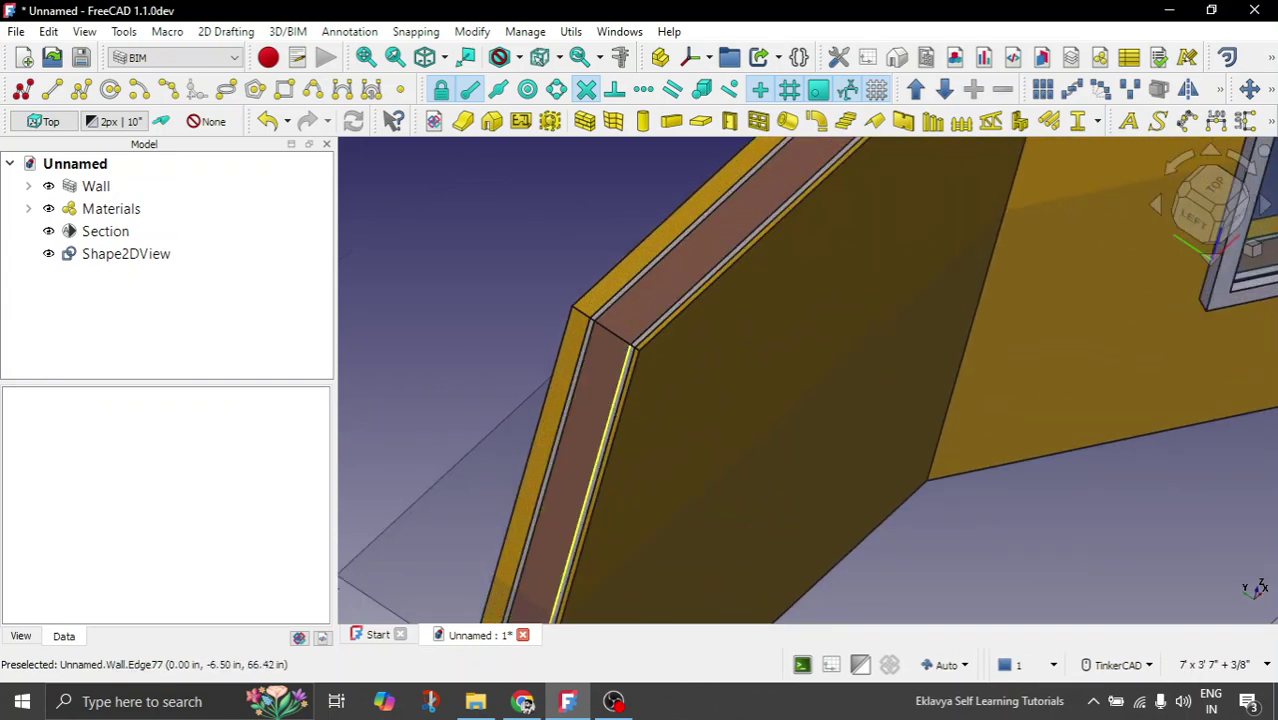
scroll(618, 376, "up", 5)
scroll(710, 358, "down", 6)
scroll(618, 377, "down", 5)
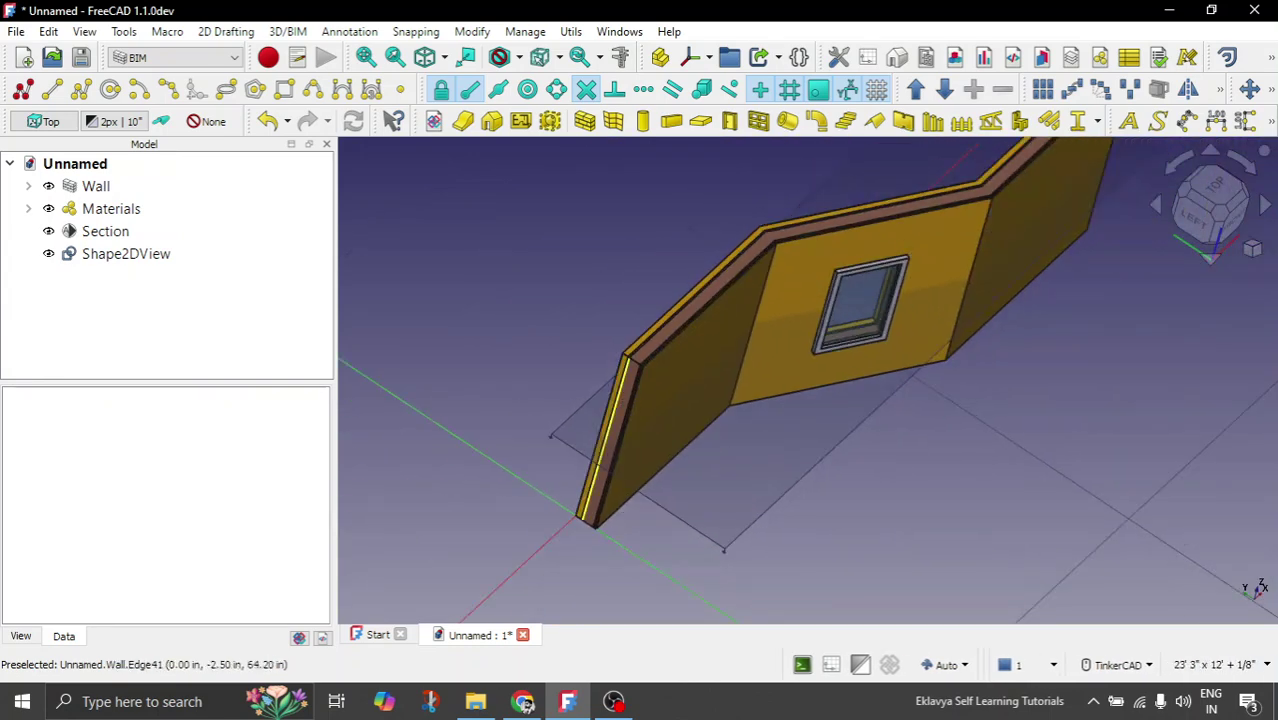
mouse_move(897, 466)
right_mouse_down()
mouse_move(845, 345)
mouse_move(868, 482)
mouse_move(897, 466)
right_mouse_up()
scroll(696, 407, "up", 6)
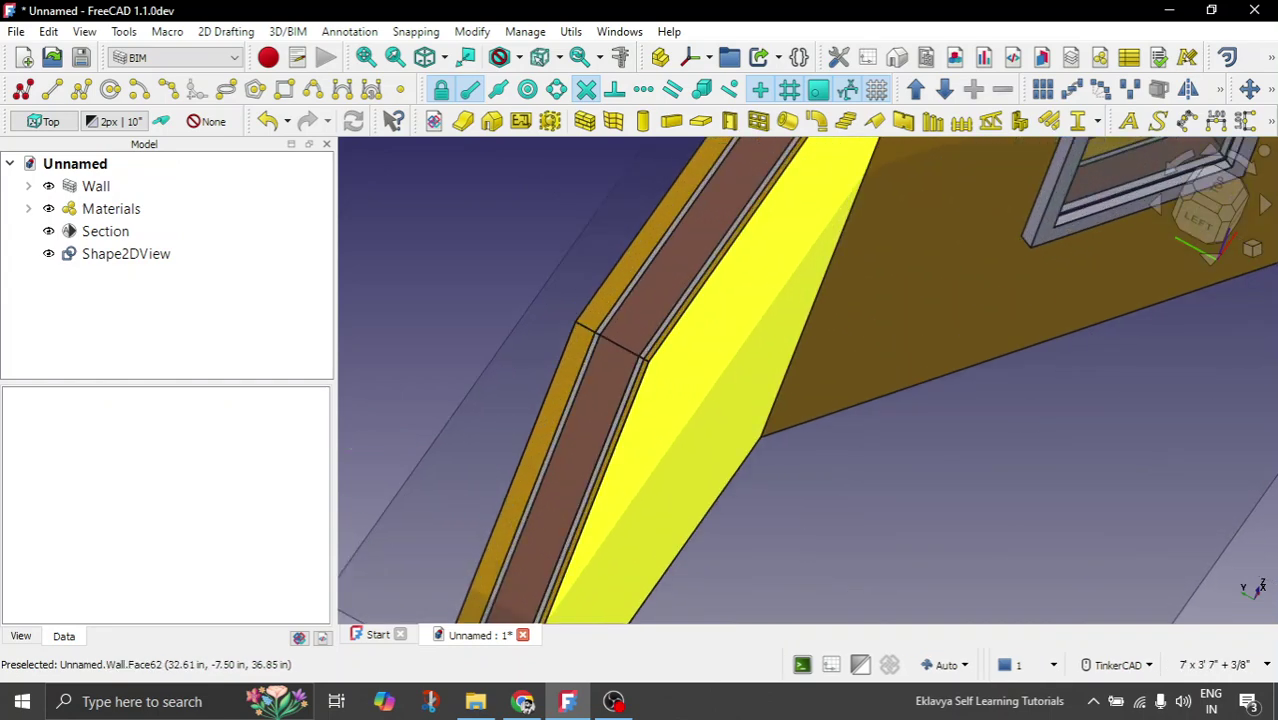
scroll(908, 484, "down", 6)
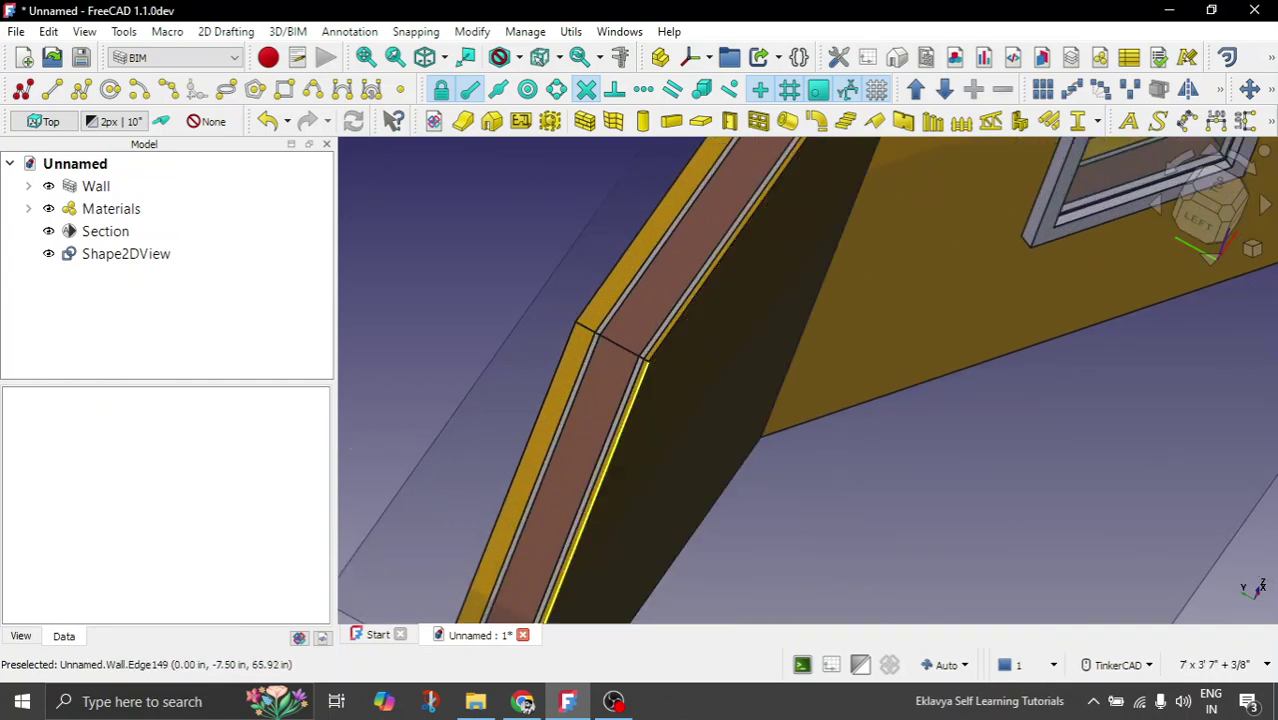